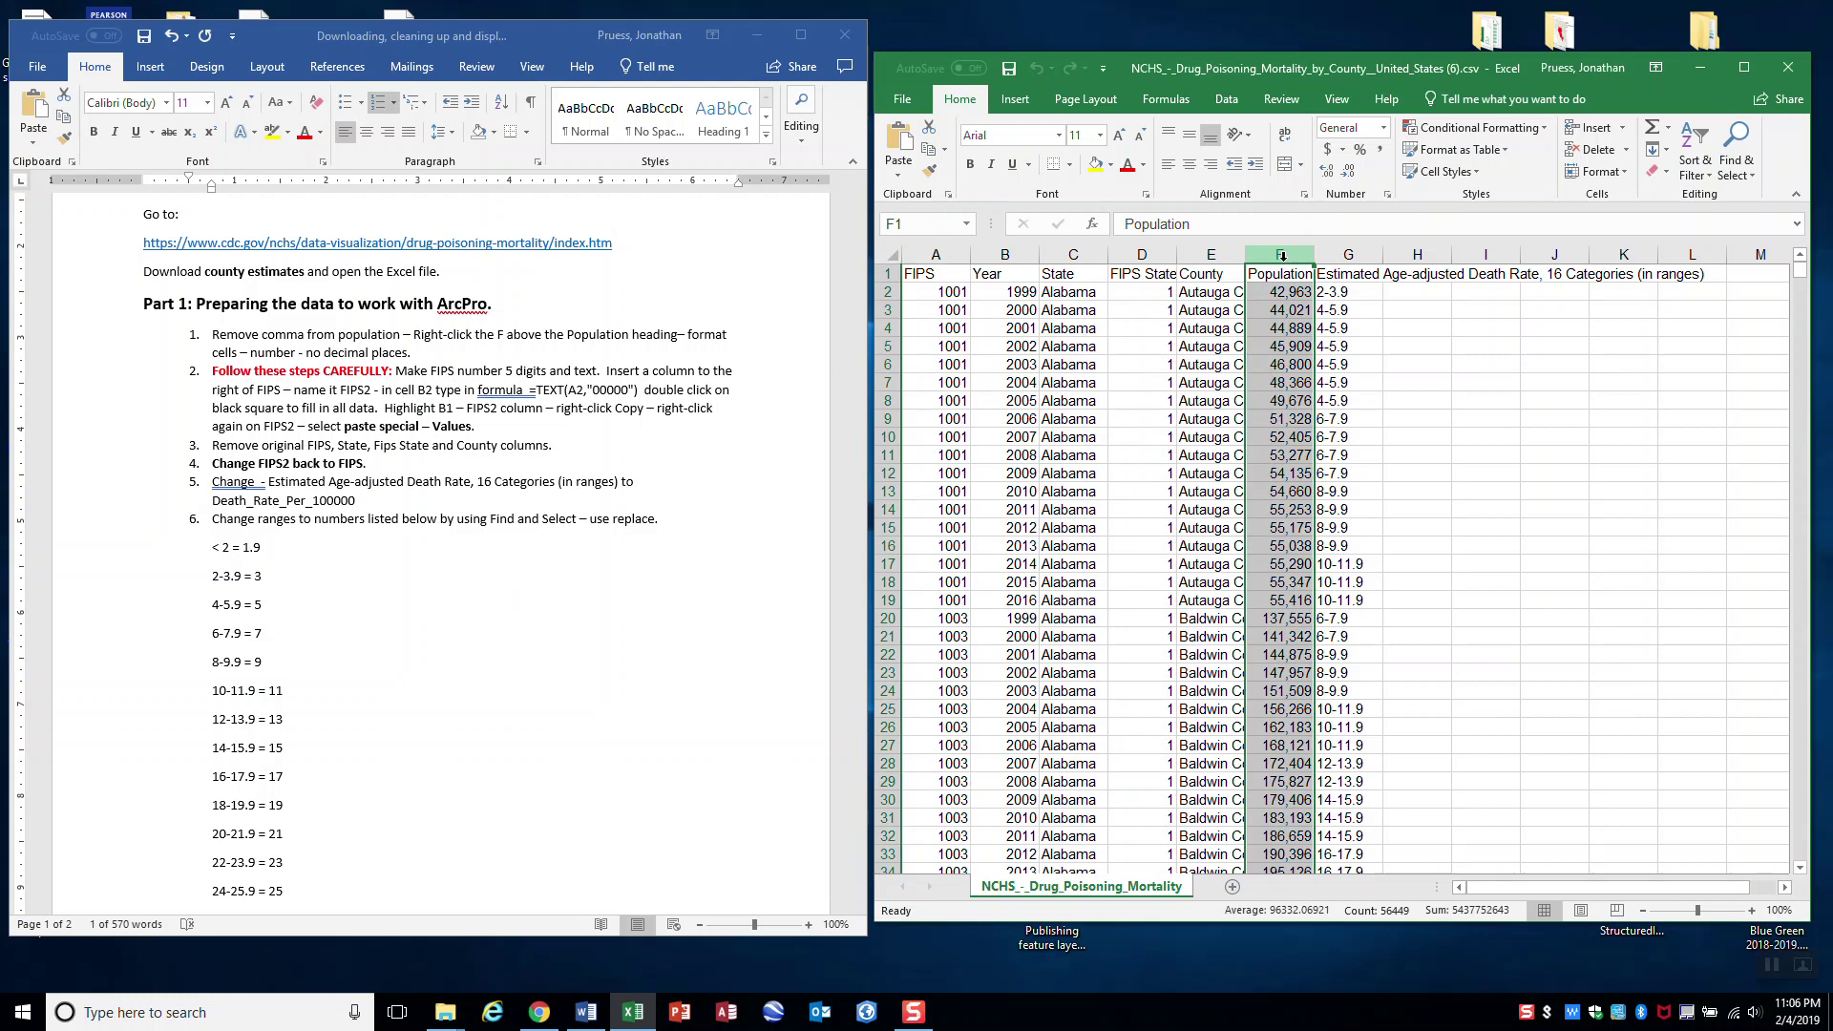
- Format the Population column as Number with 0 decimal places and no thousands separator, and save the workbook
right_click(1282, 256)
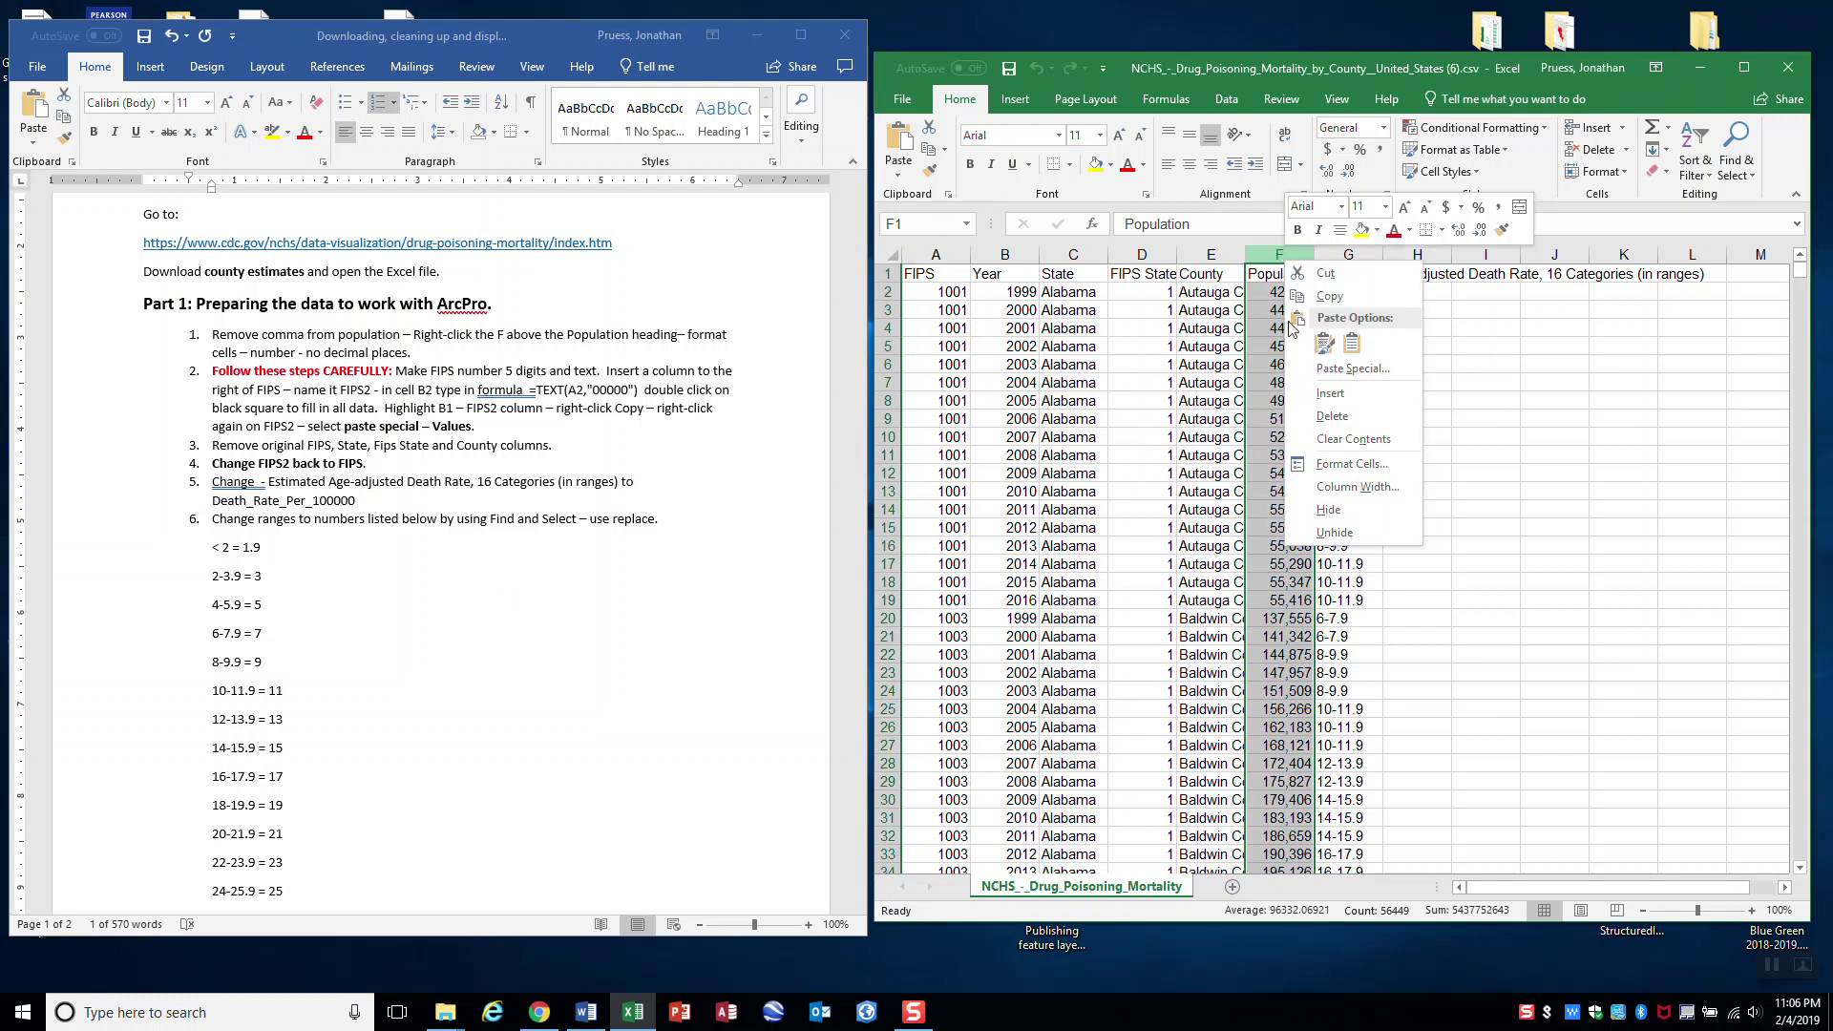
click(1322, 464)
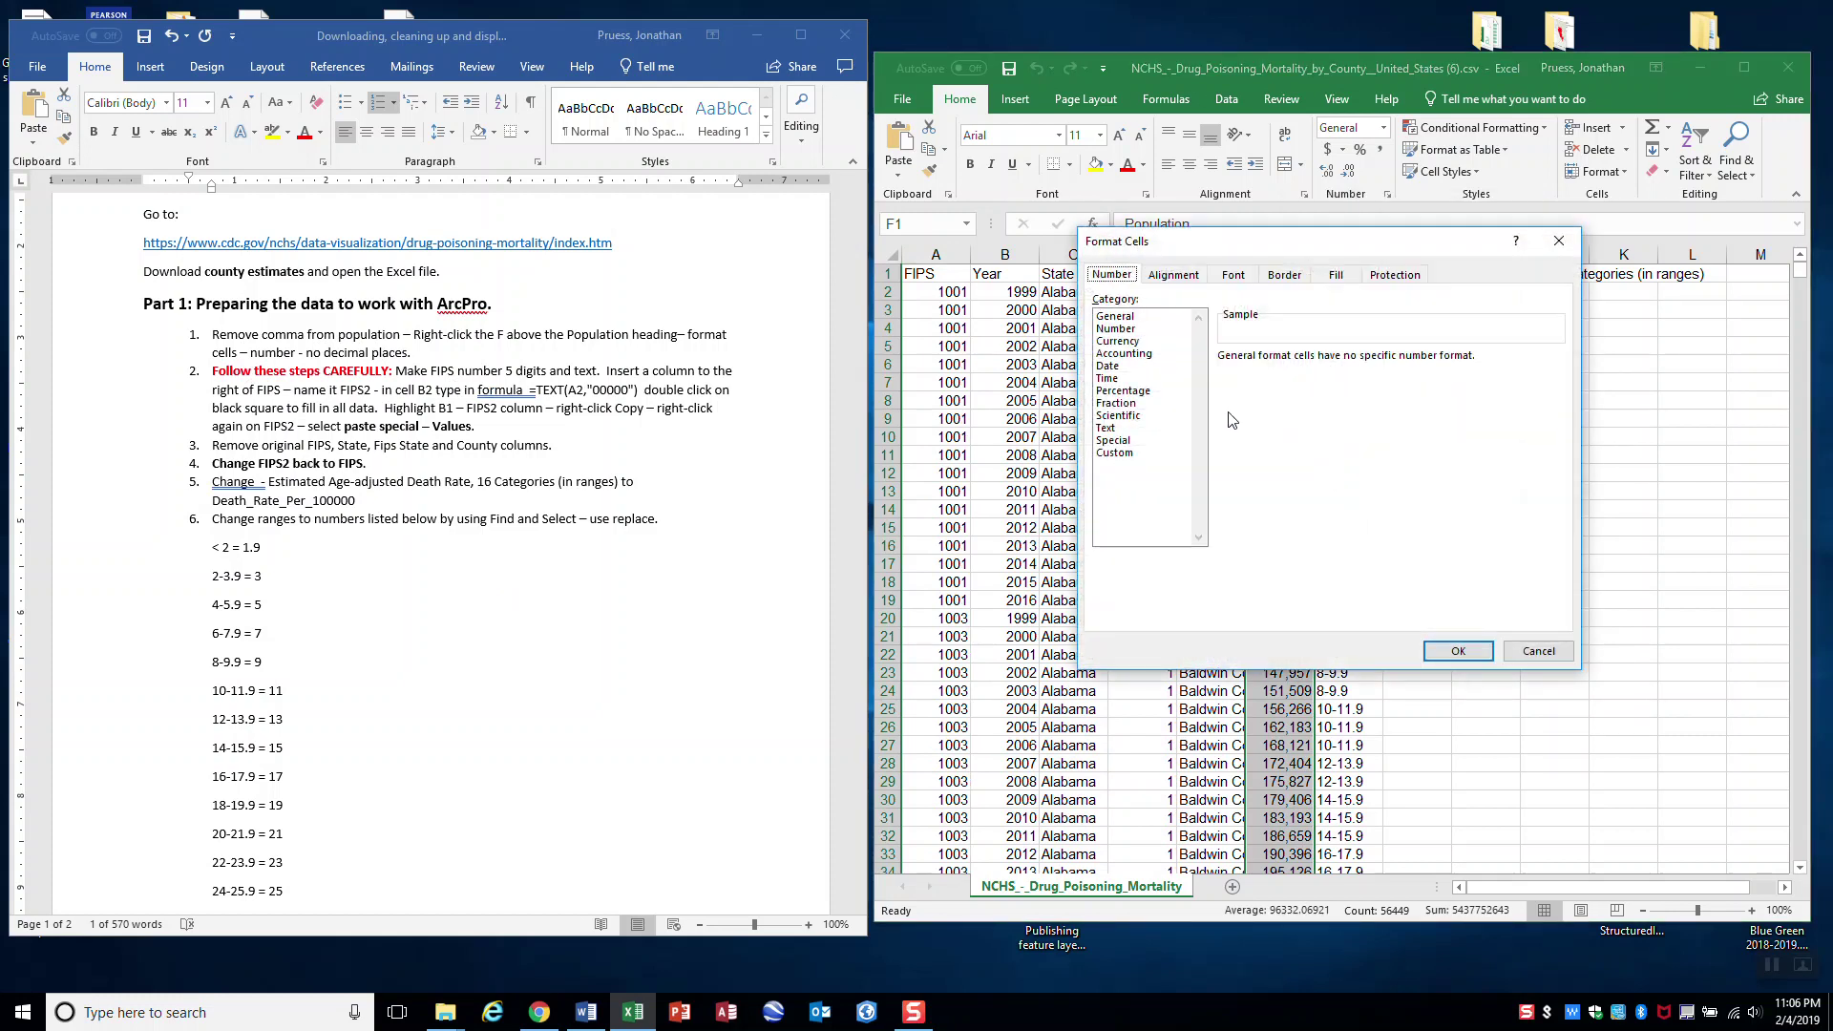
click(1116, 330)
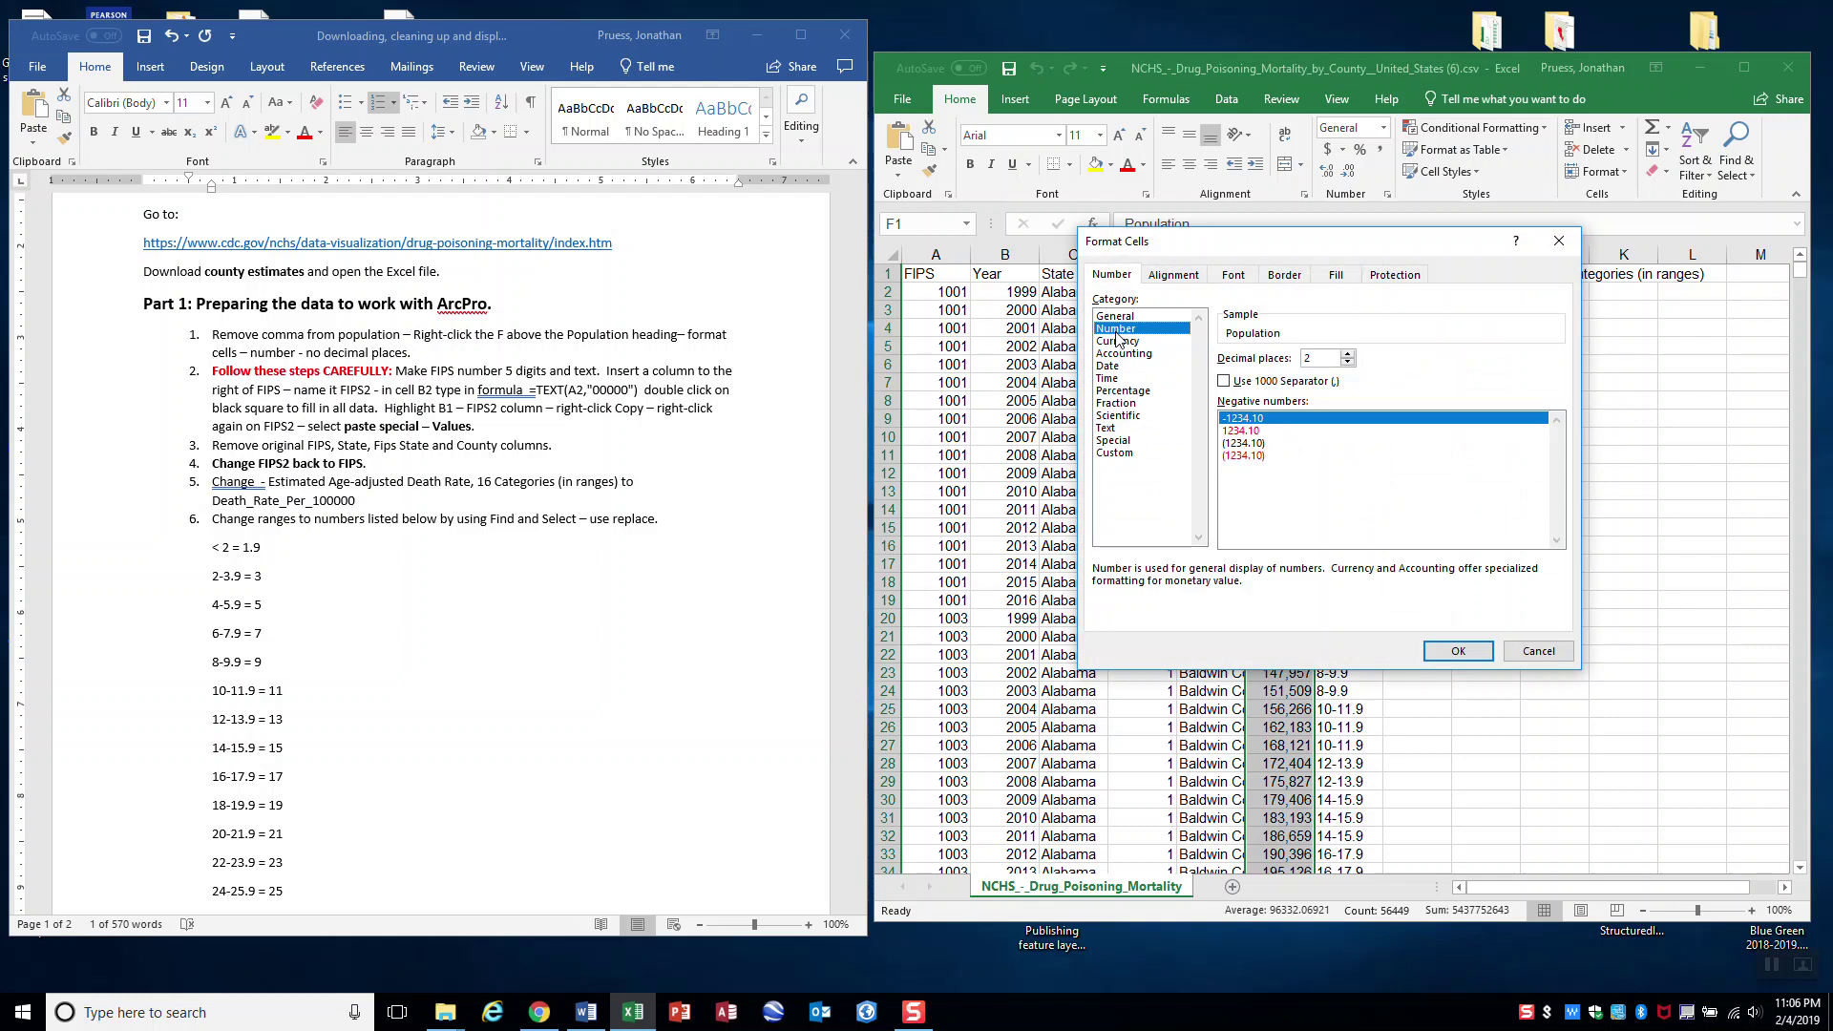
click(1348, 361)
click(1348, 362)
click(1458, 650)
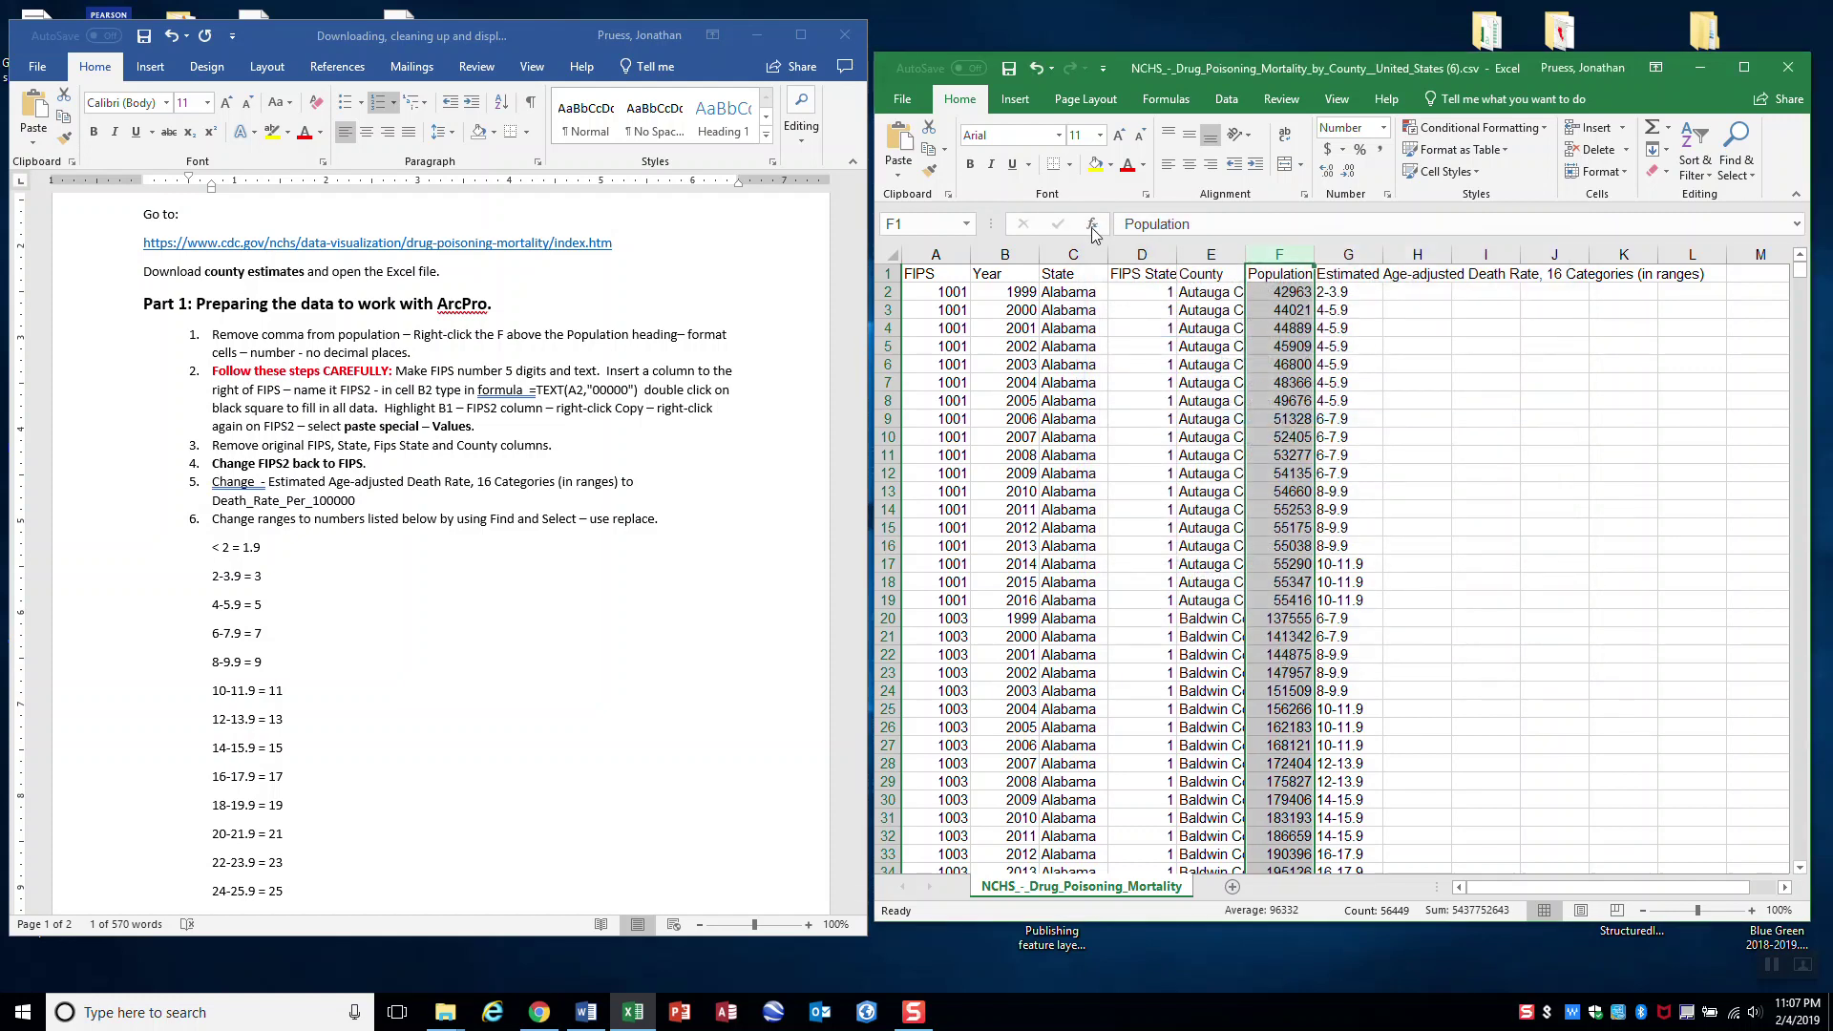
click(1008, 74)
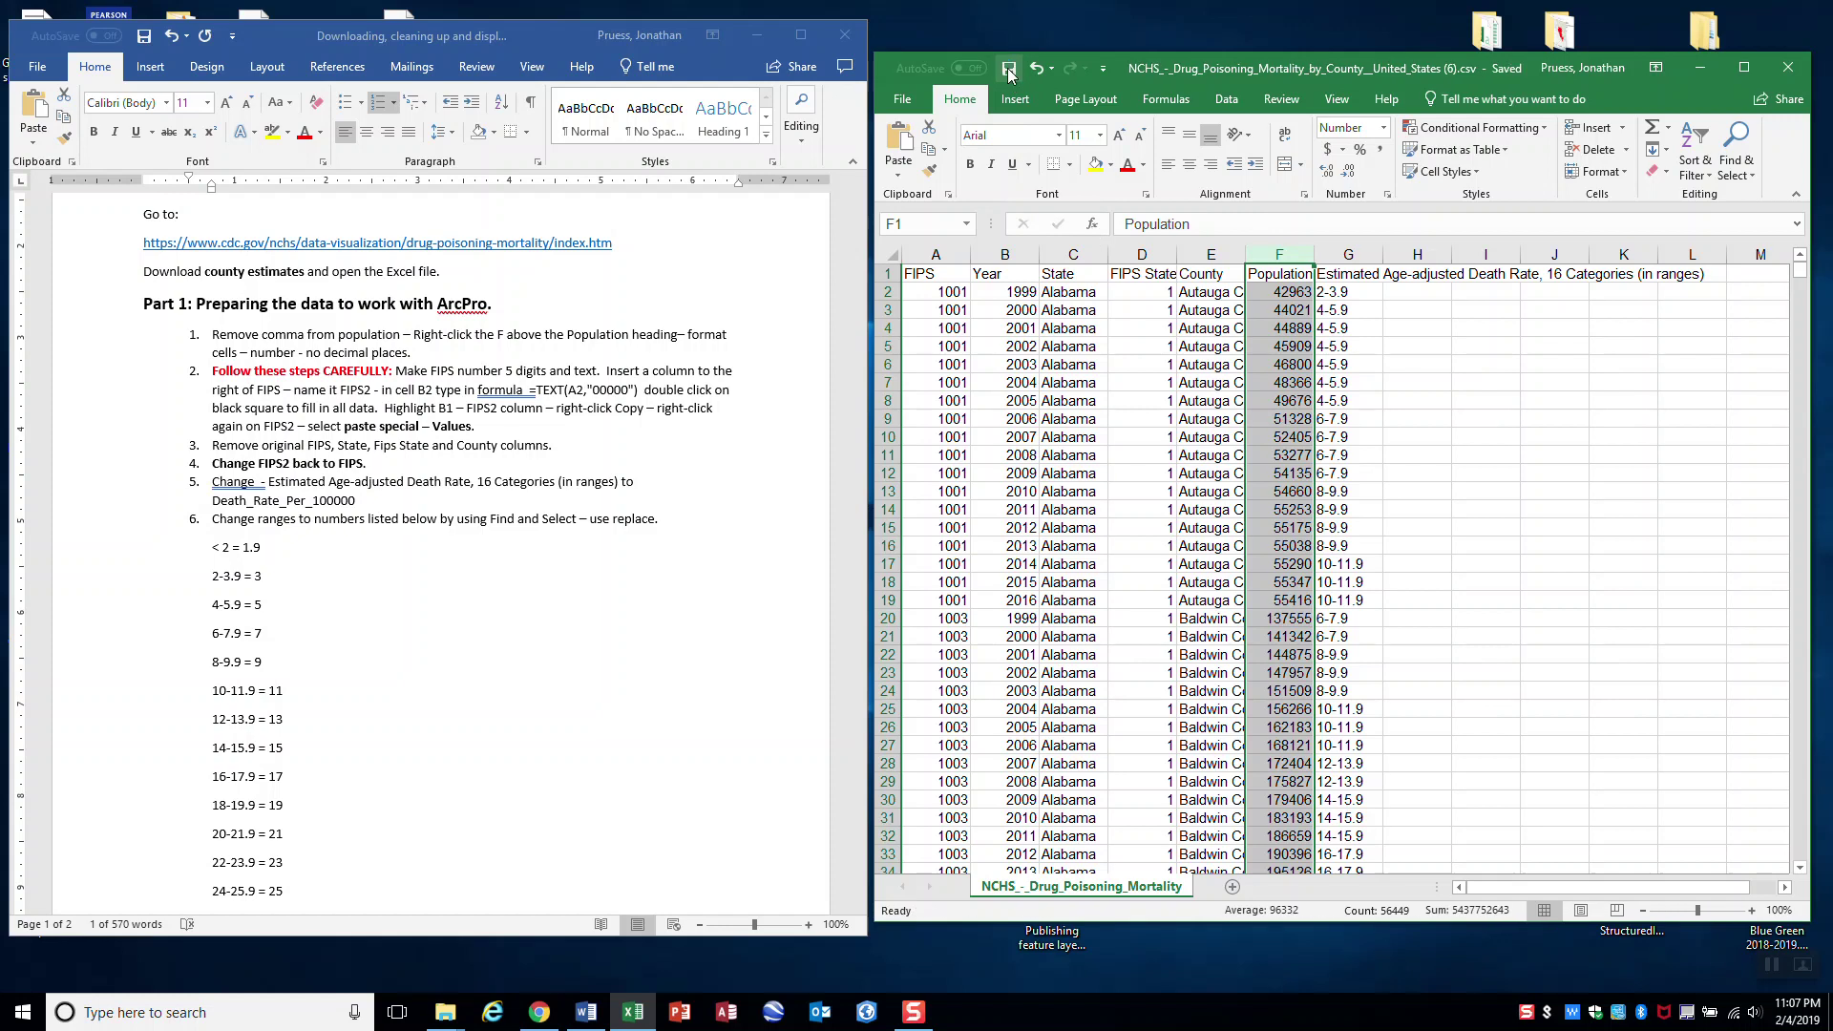
click(1429, 409)
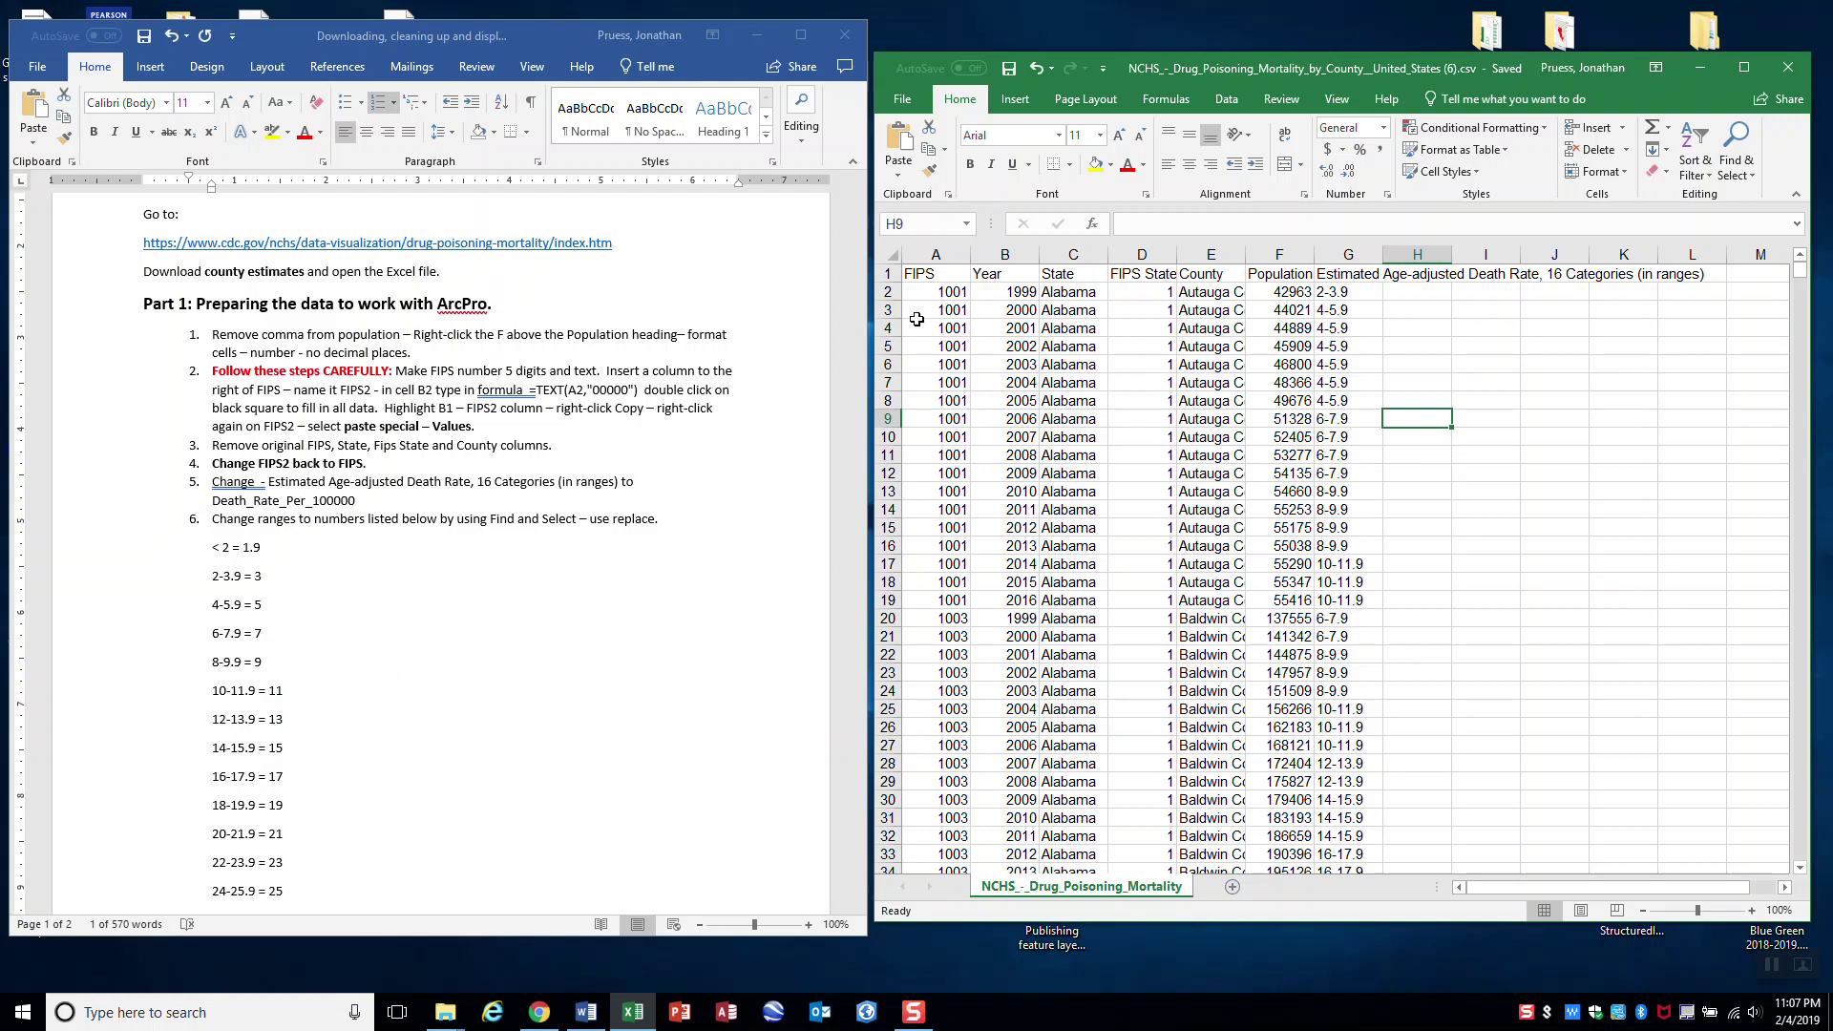
- Insert a column between FIPS and Year and give it the header FIPS2
click(1003, 256)
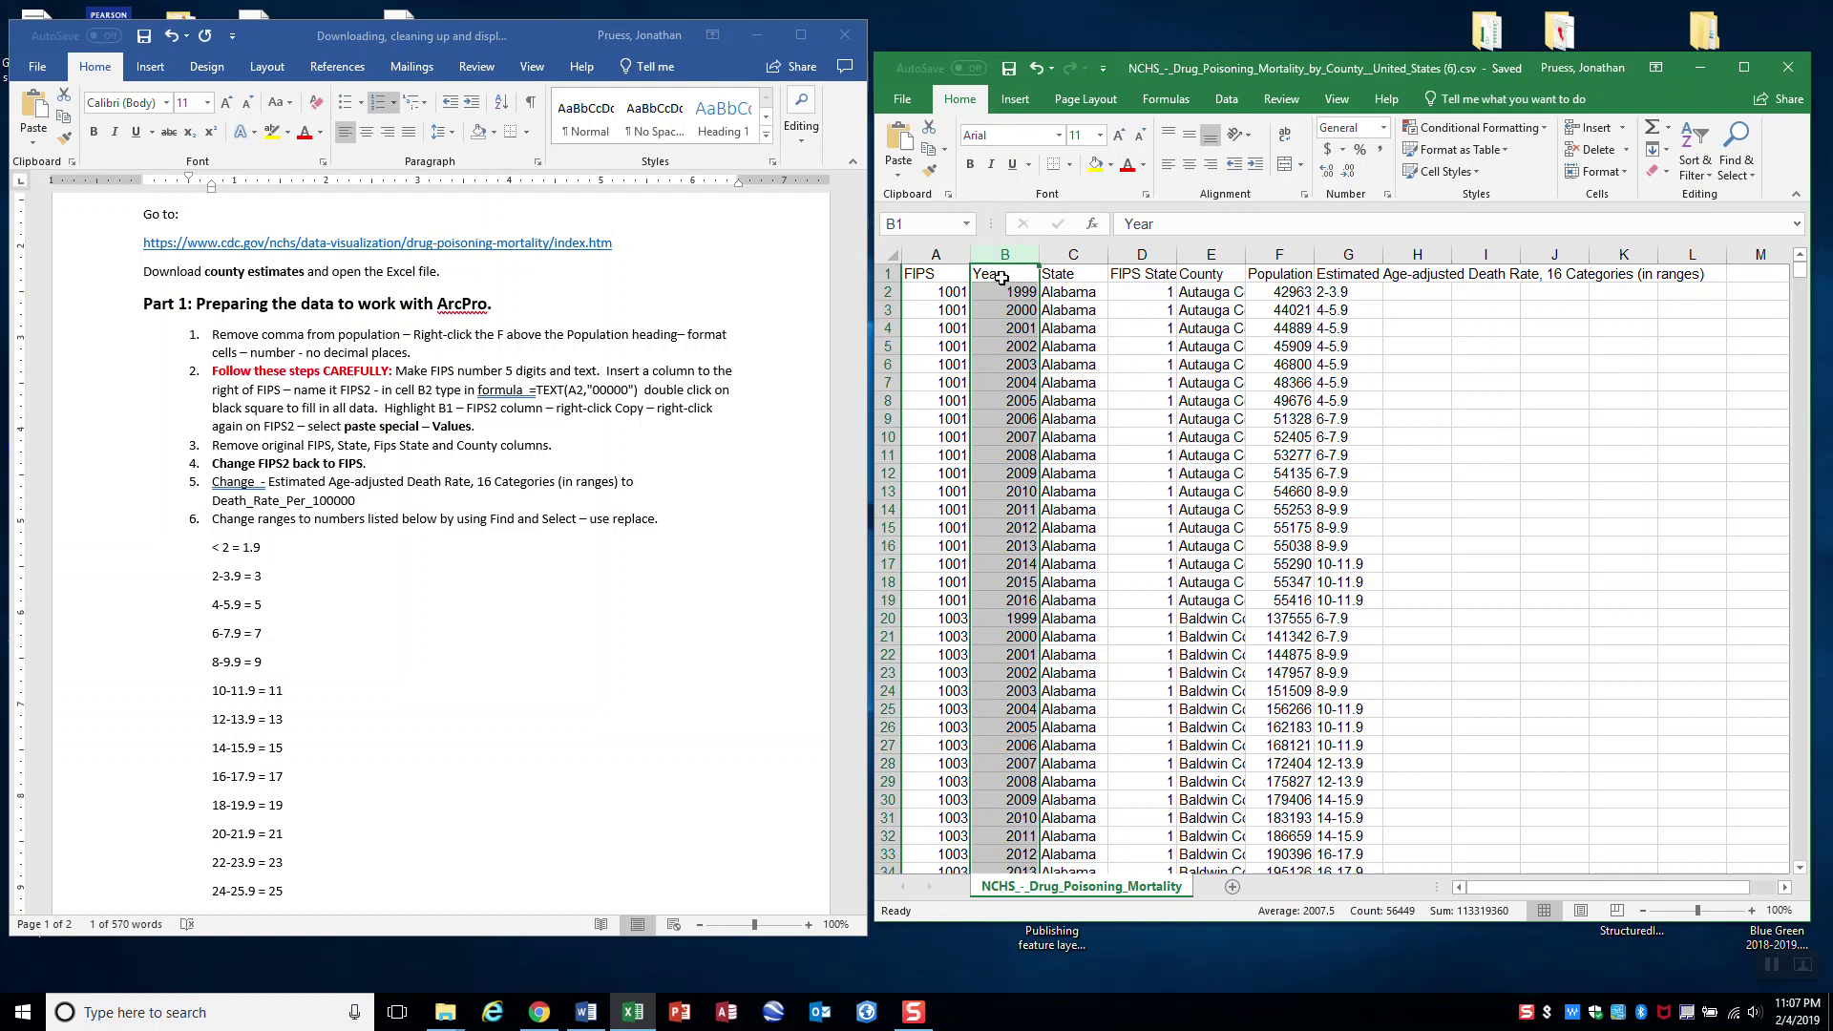
right_click(1004, 255)
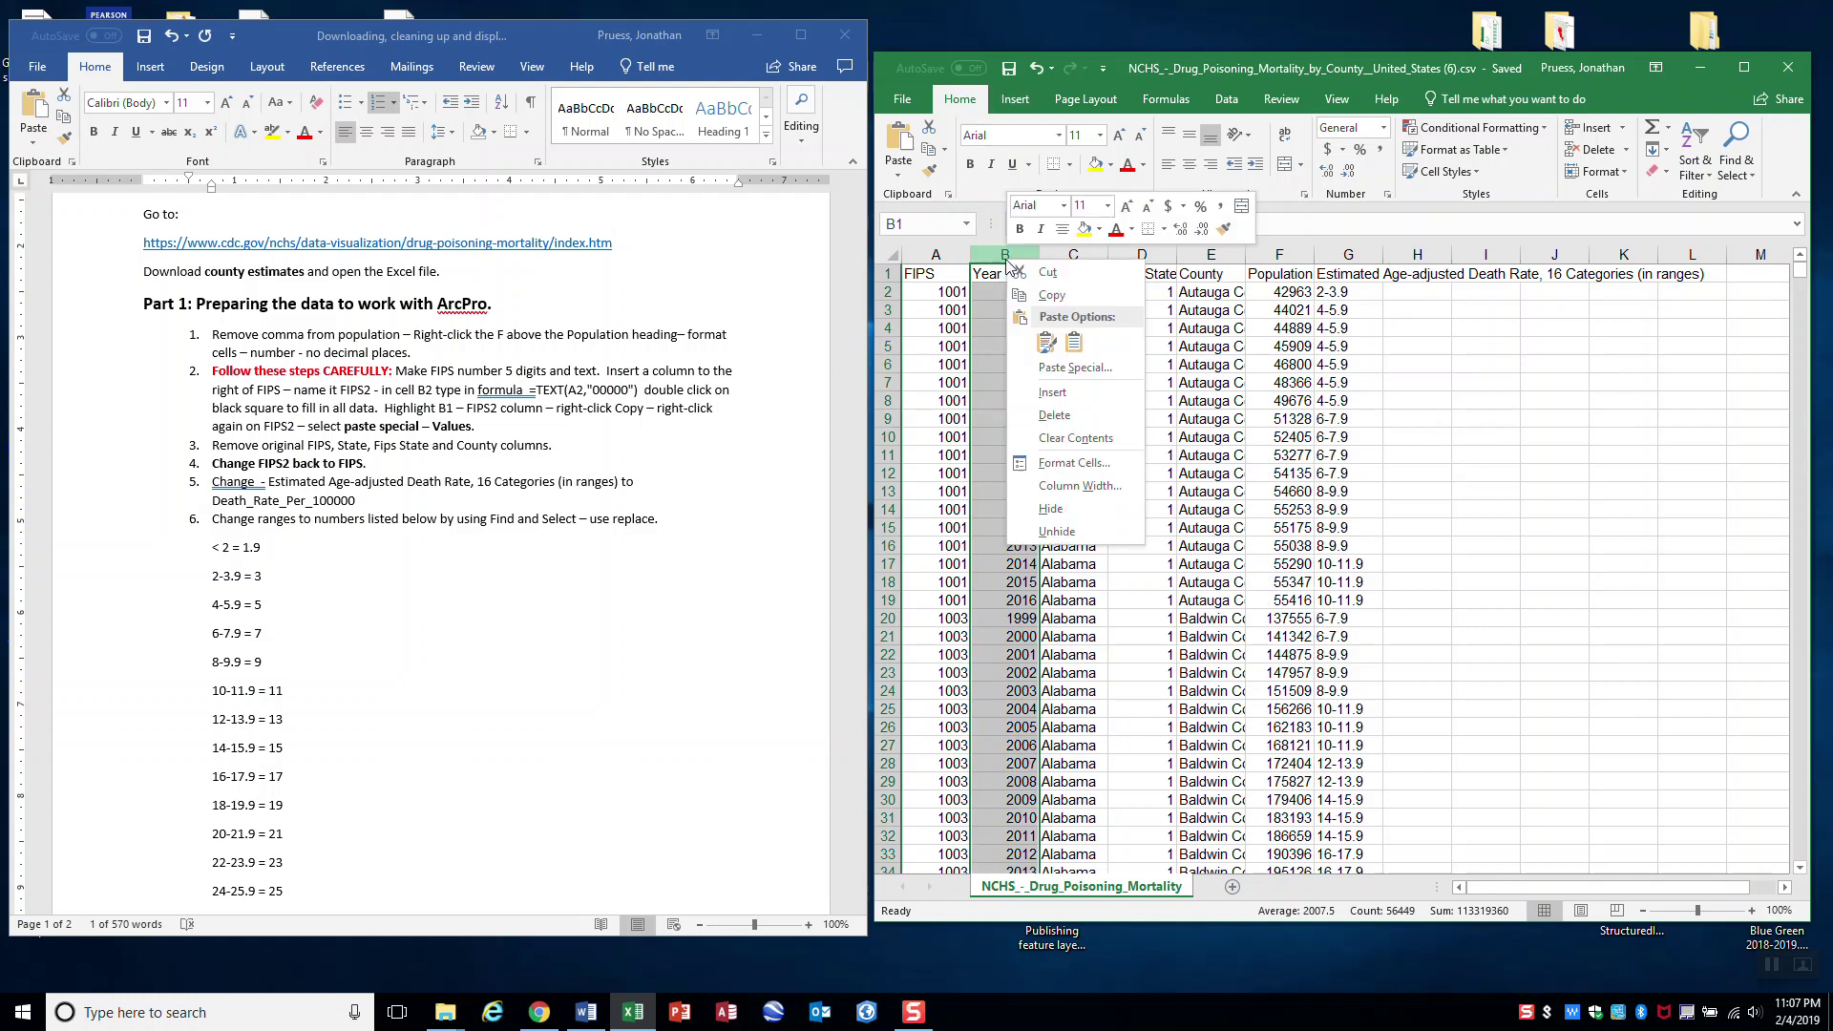
click(1052, 392)
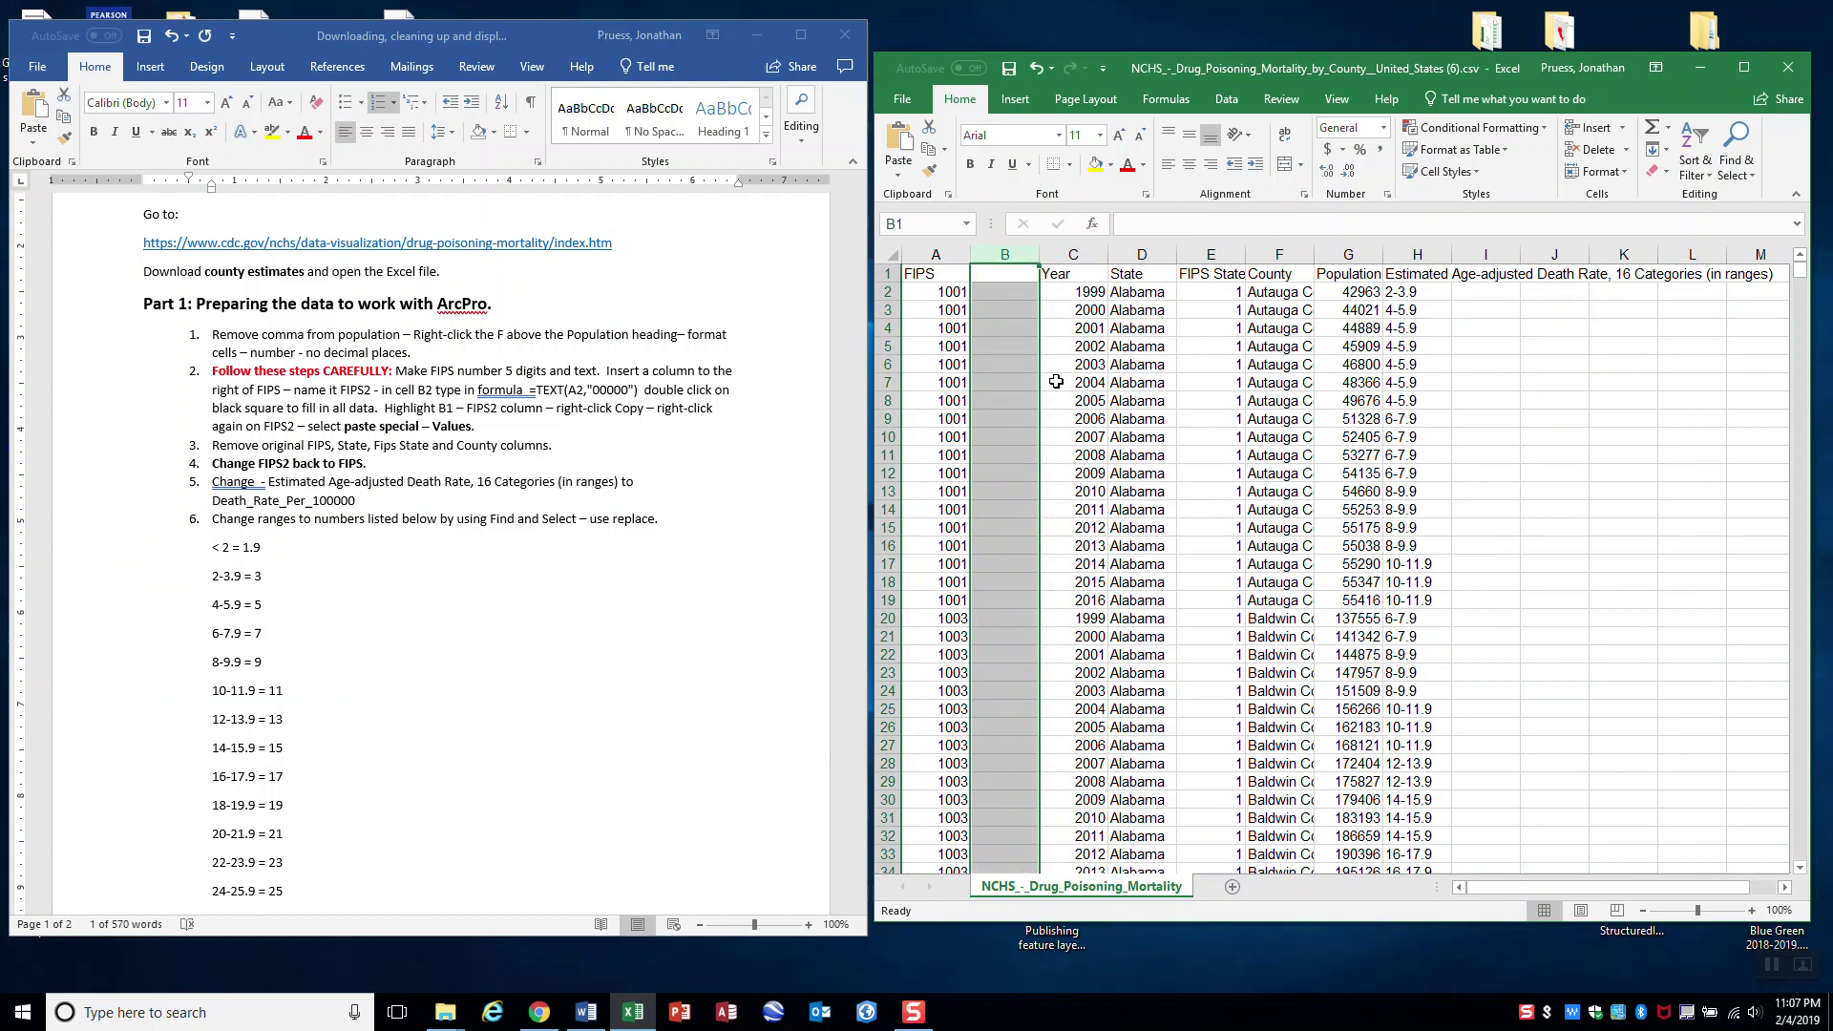
click(1008, 275)
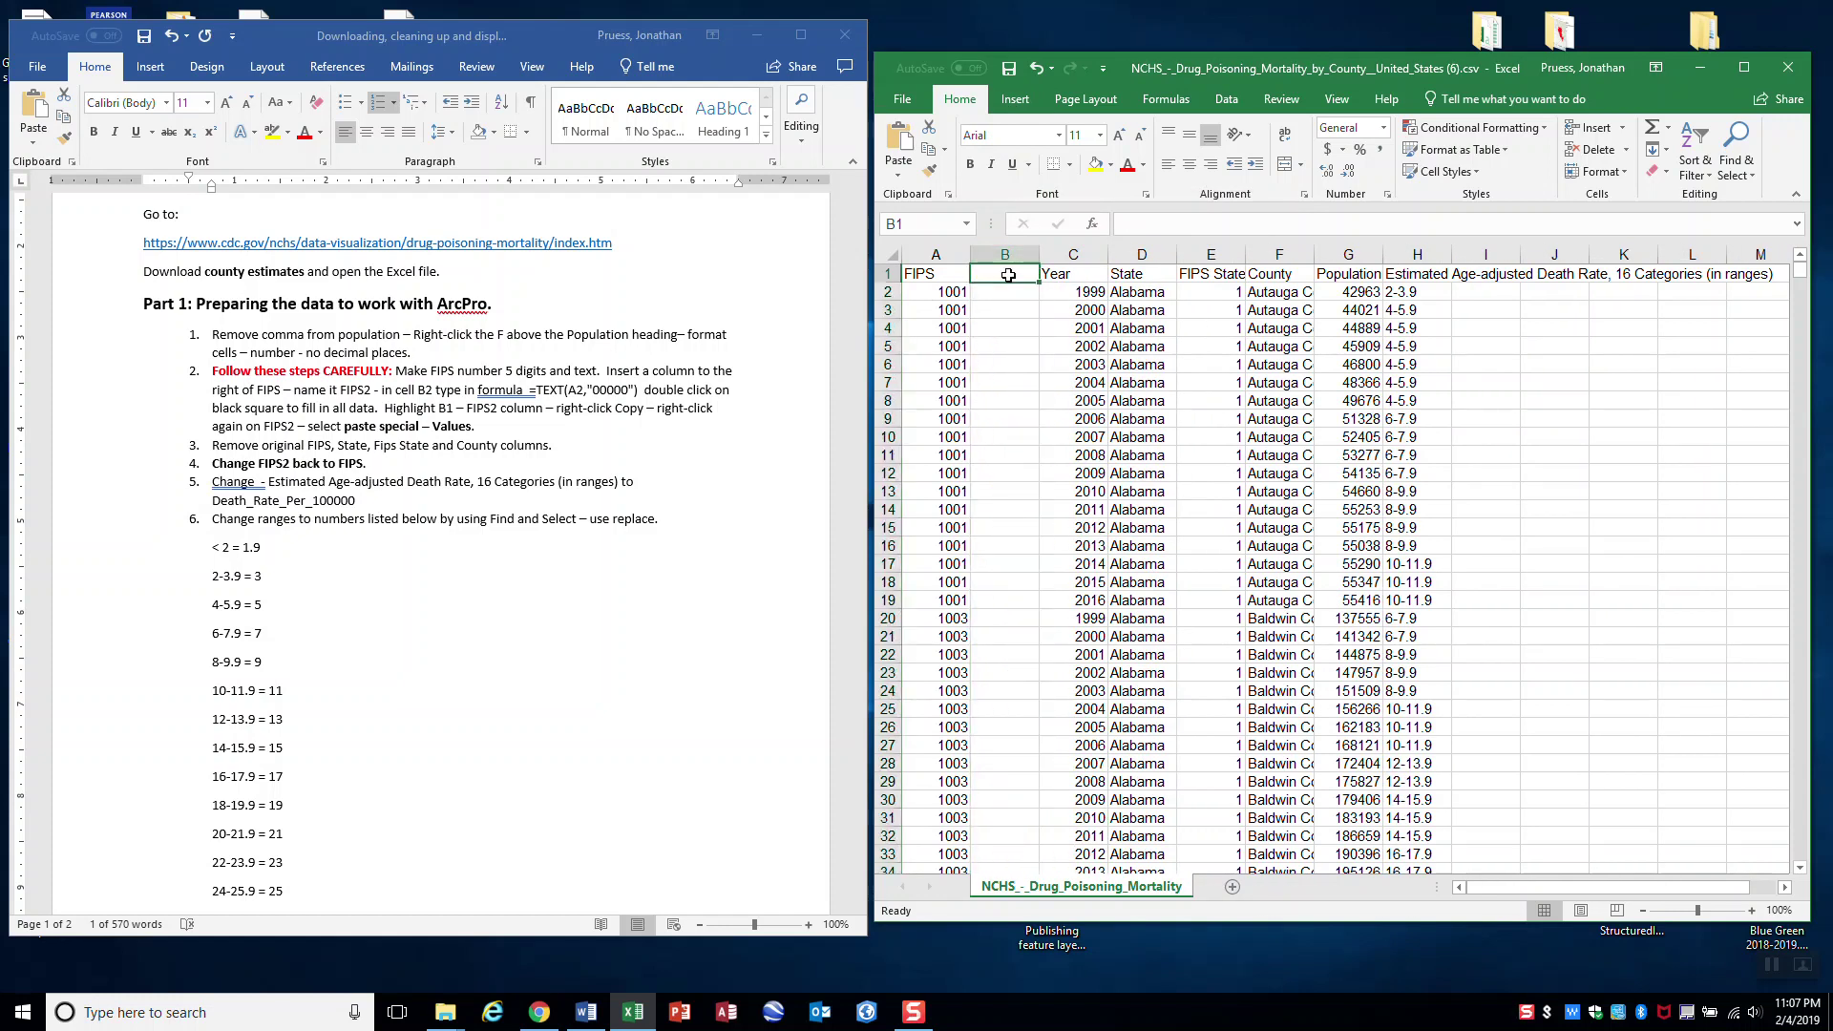
text(FU)
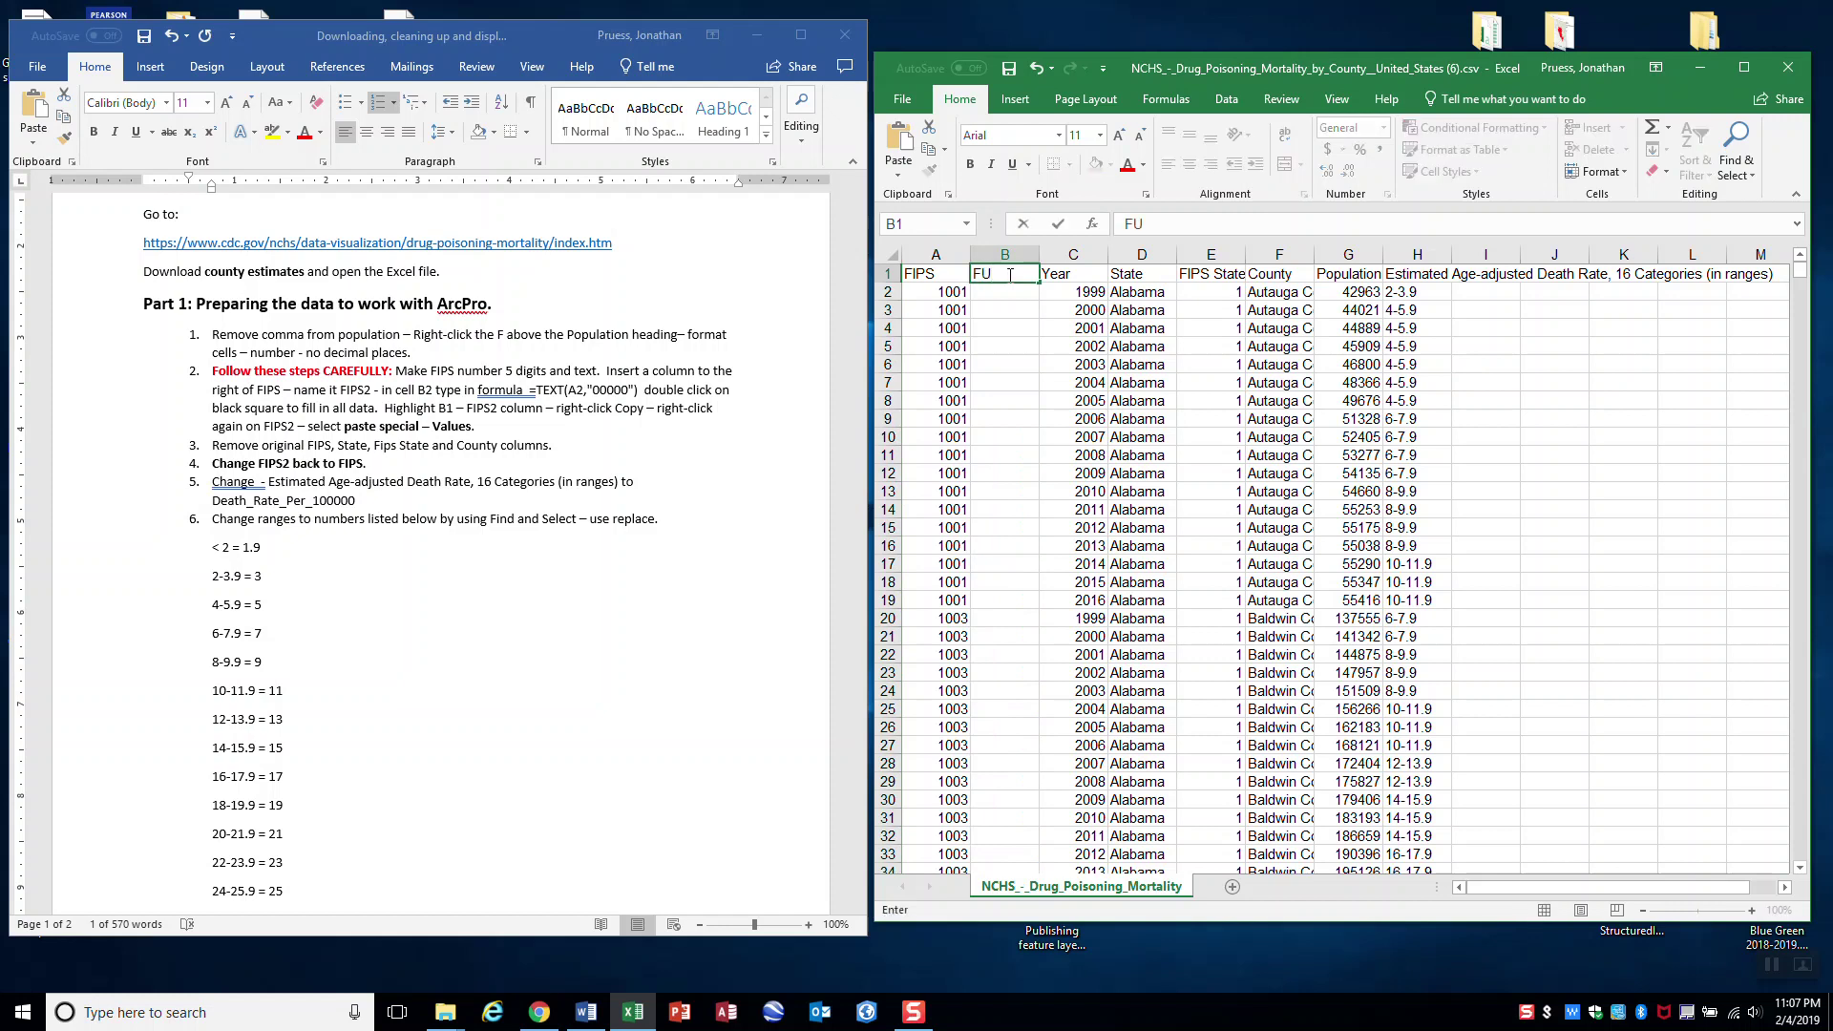
text(PS2)
click(1005, 297)
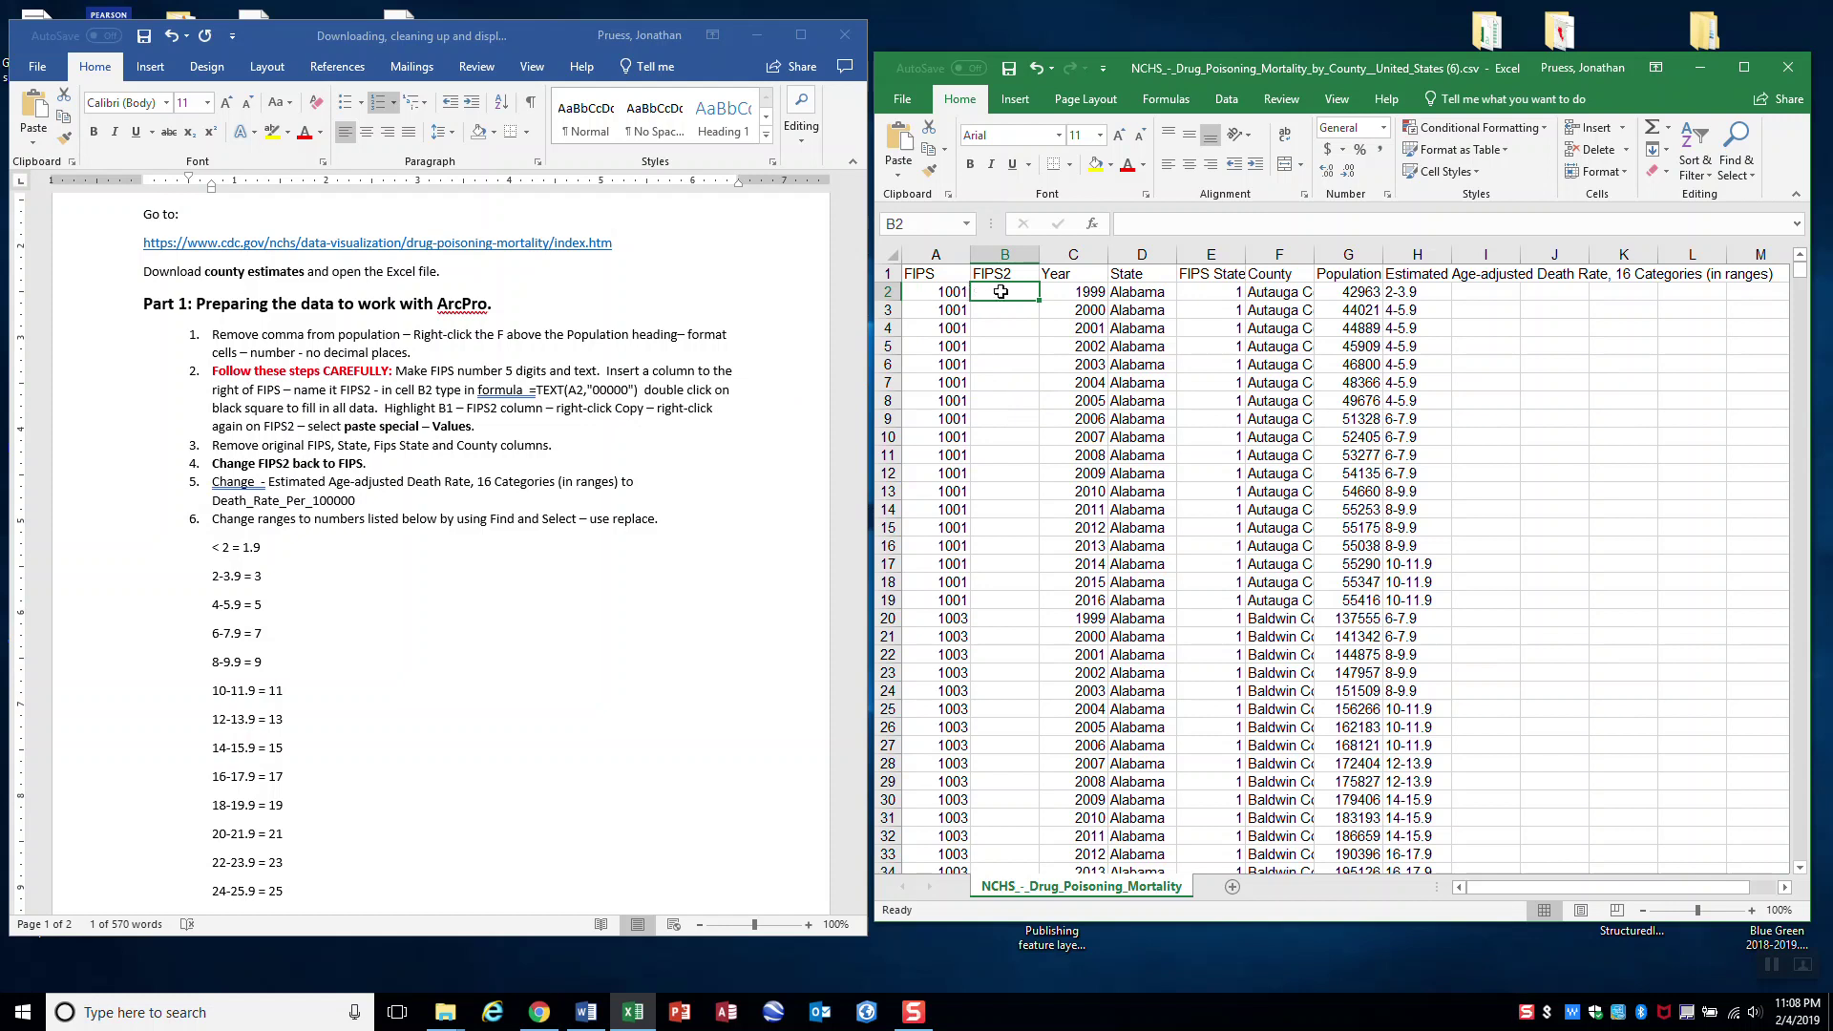
- Copy the formula =TEXT(A2,"00000") from the Word instructions and paste it into cell B2 in Excel, keeping source formatting
click(534, 391)
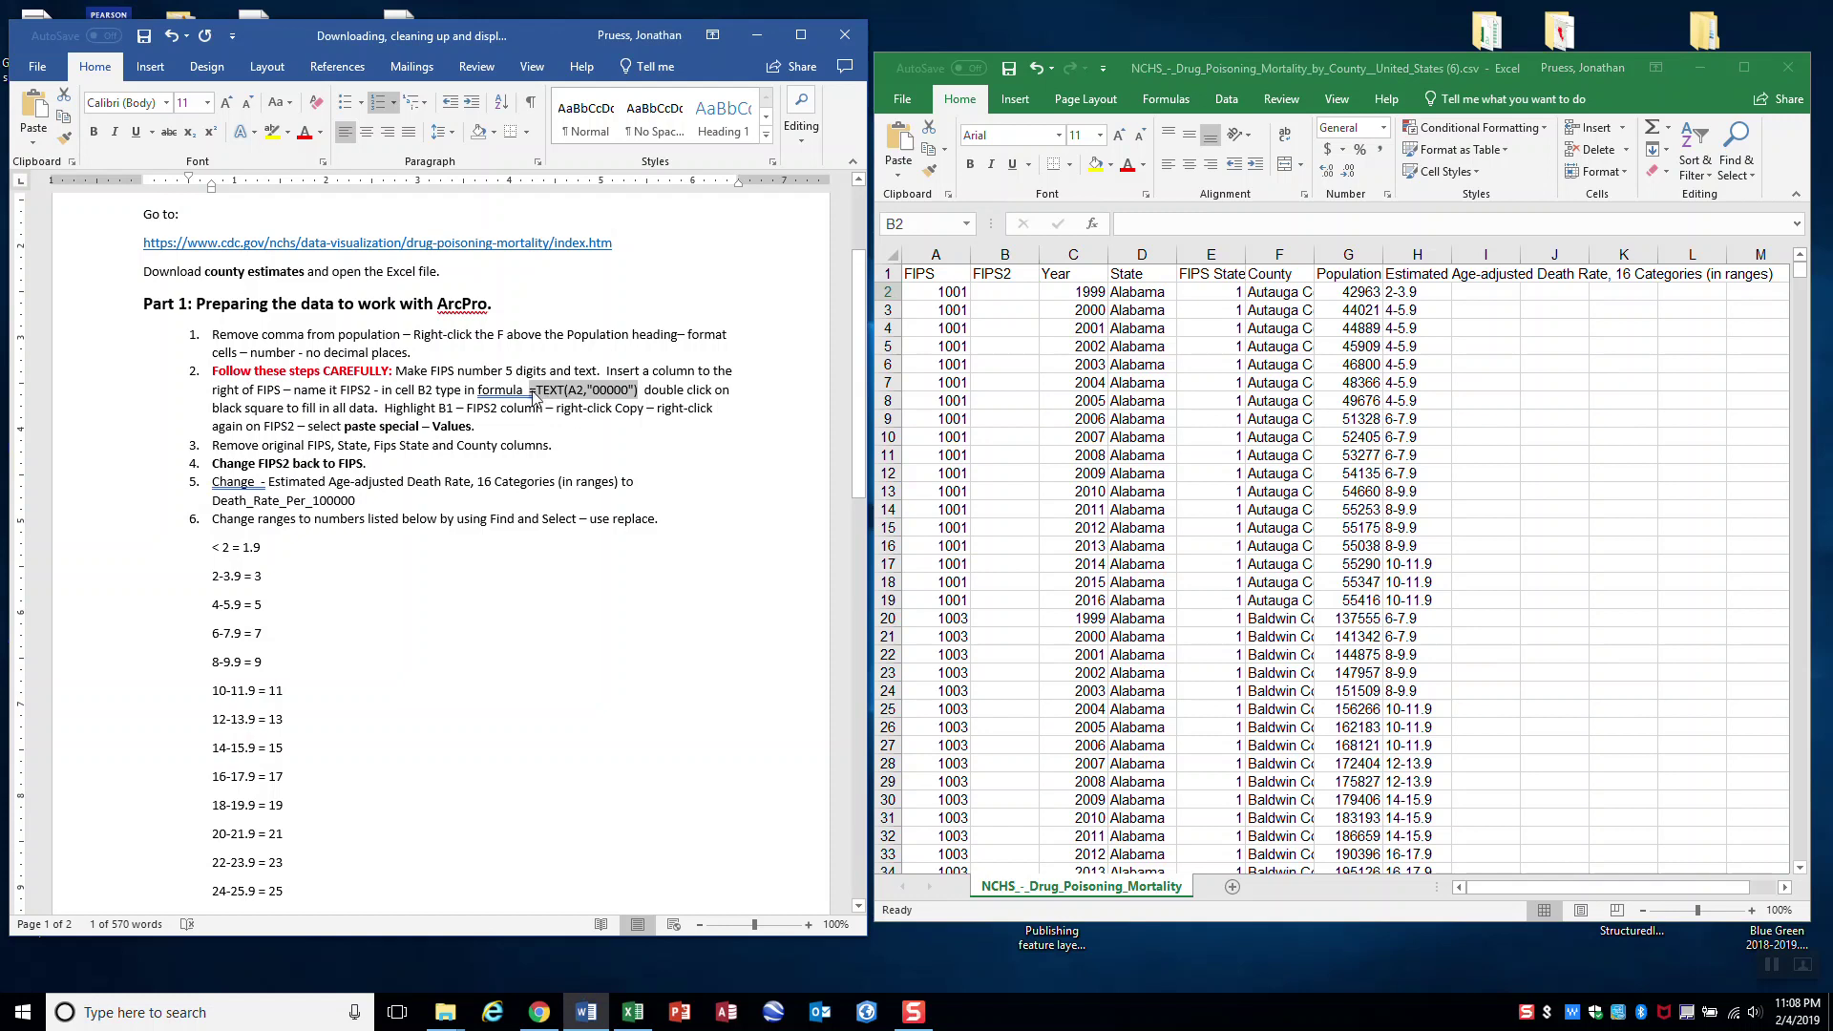
click(530, 391)
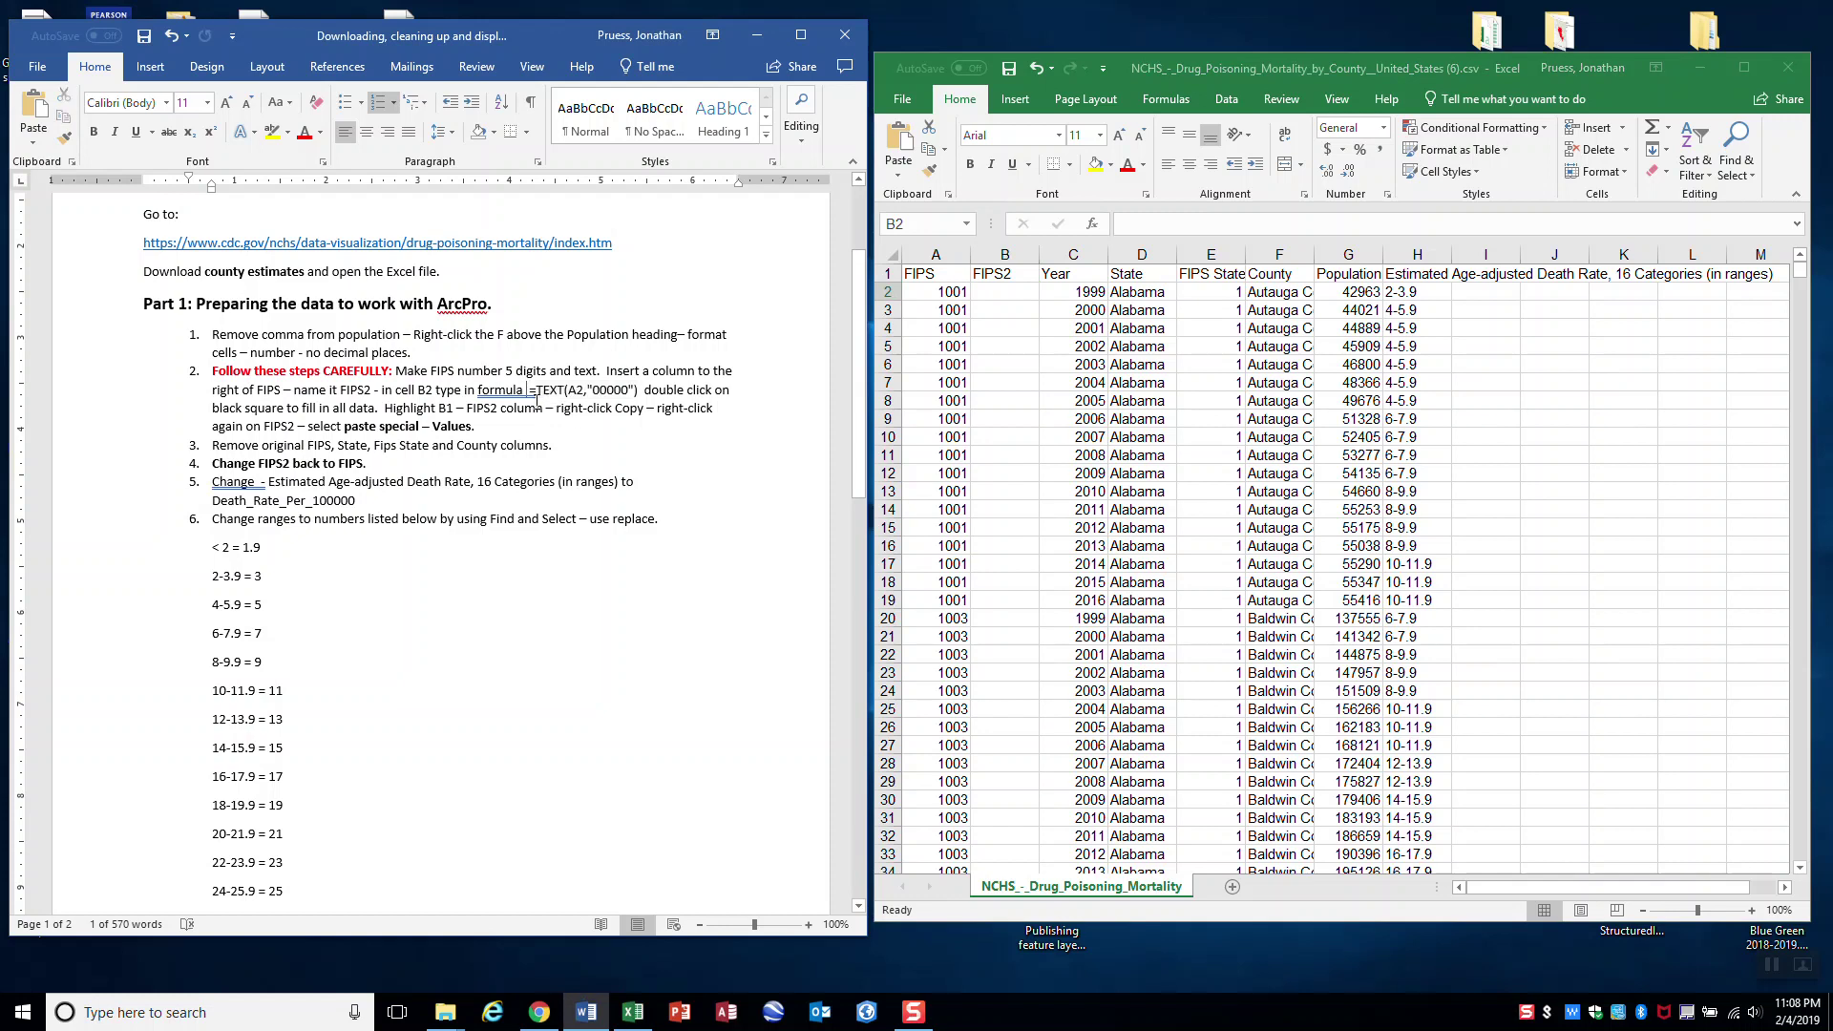
drag(531, 391, 632, 391)
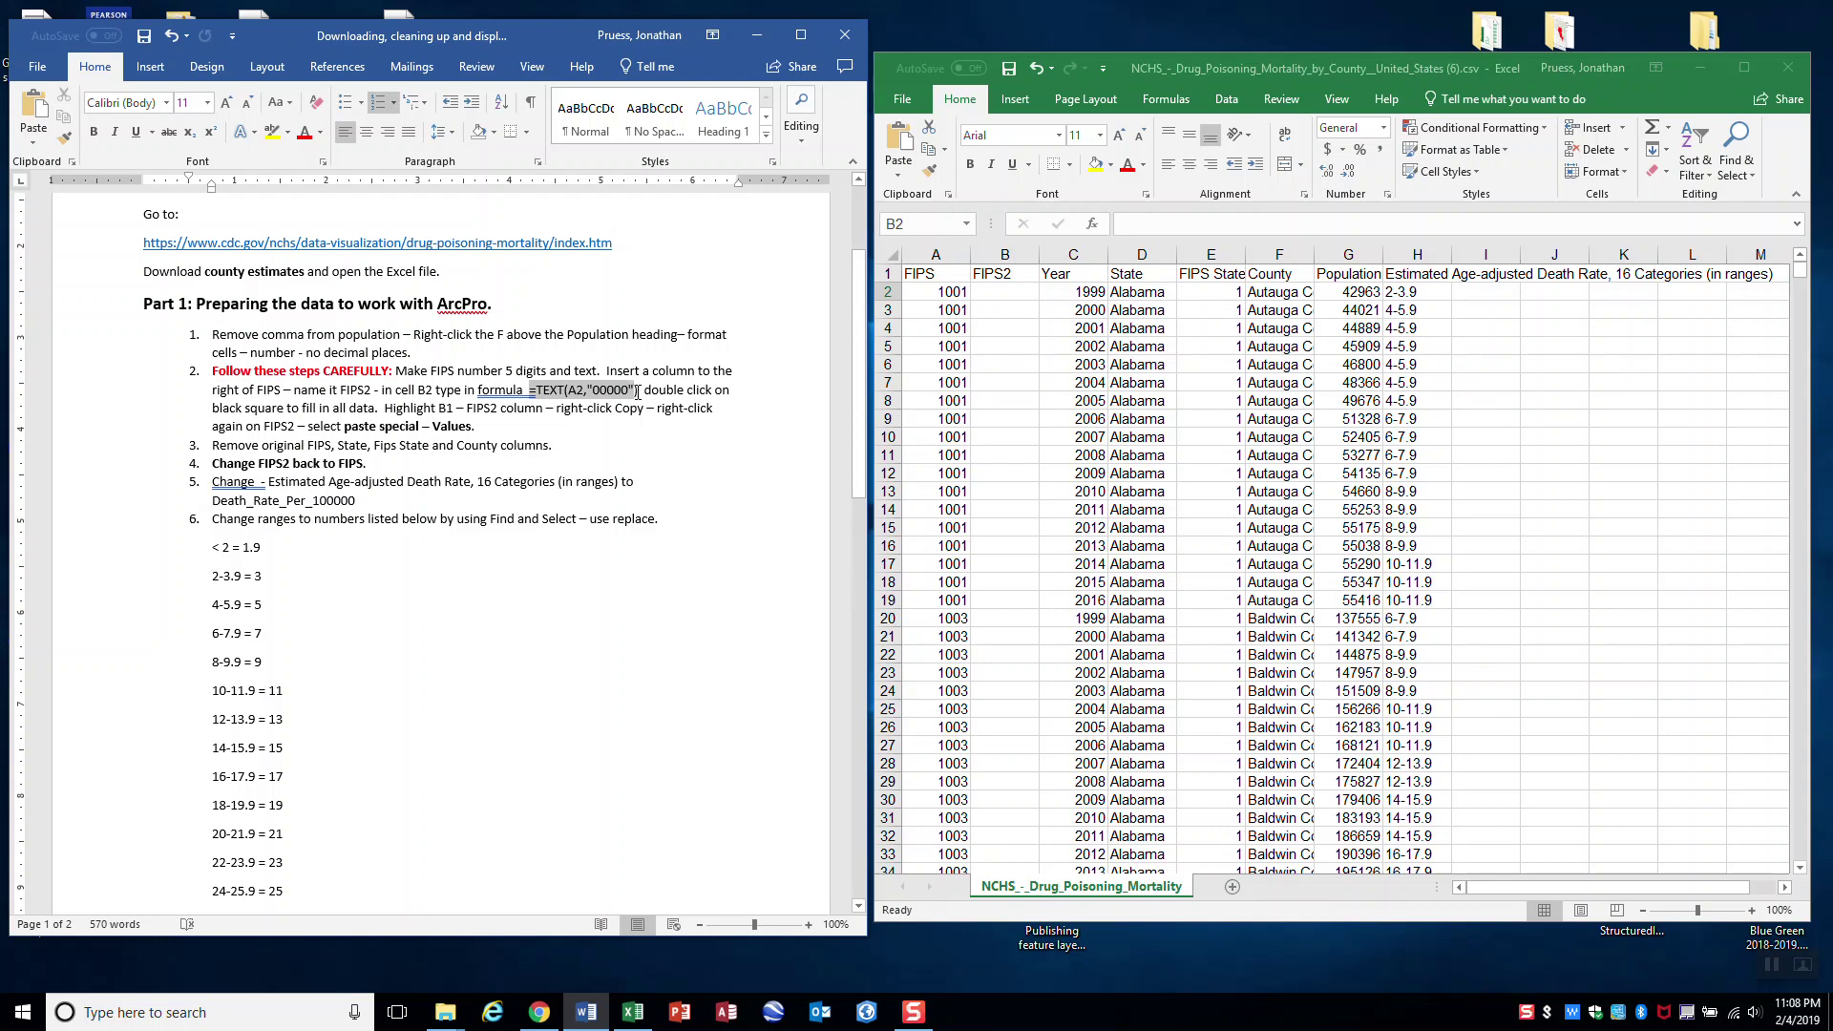
click(584, 389)
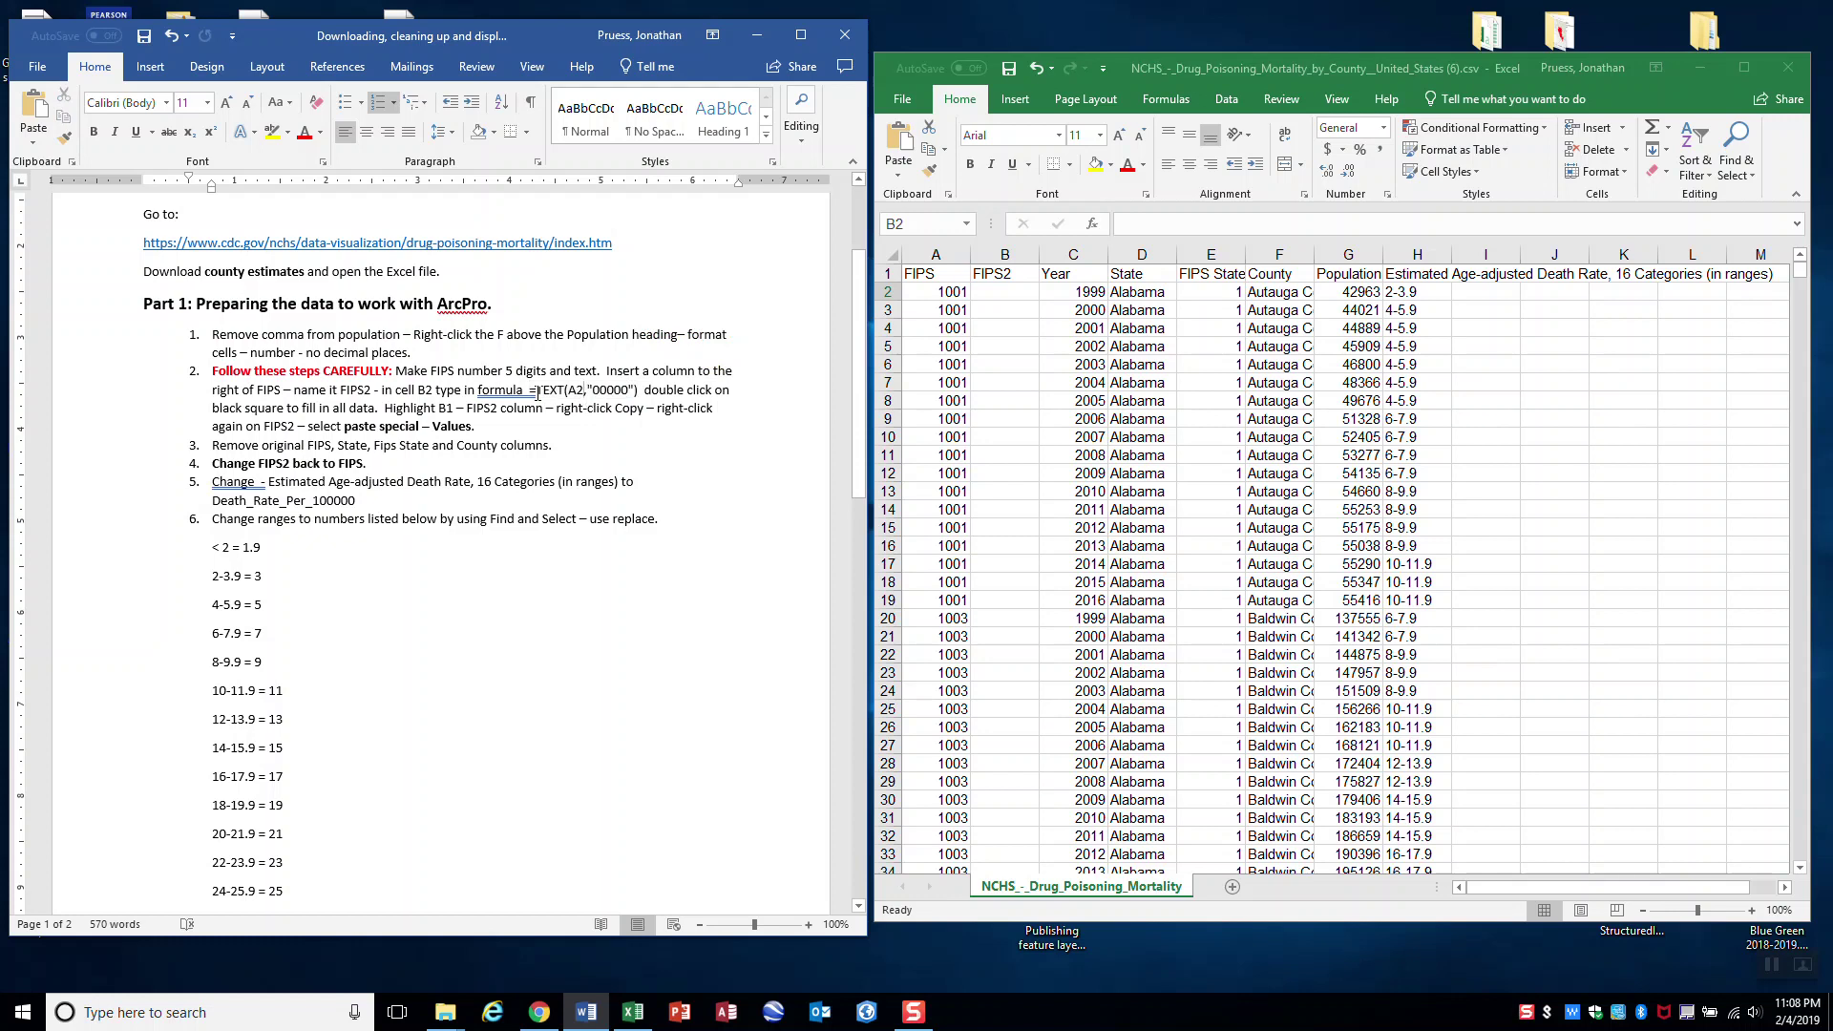
drag(531, 392, 632, 392)
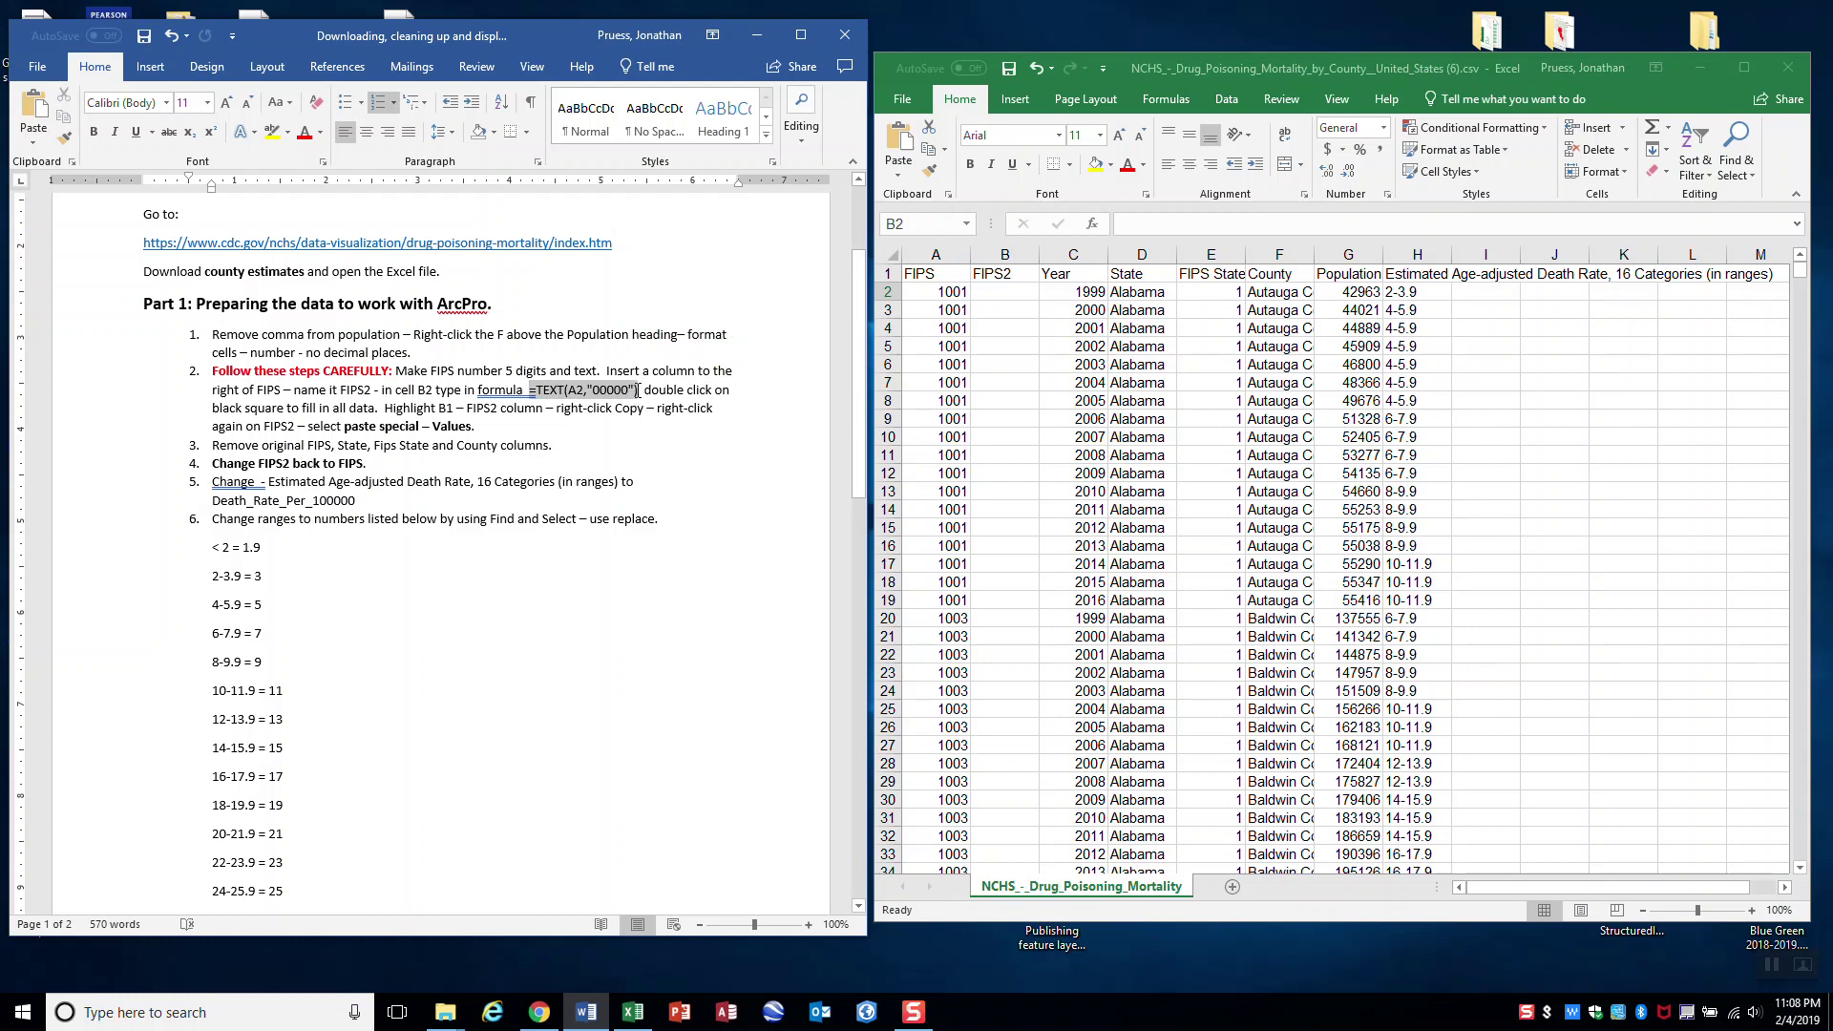
drag(638, 390, 638, 391)
right_click(617, 392)
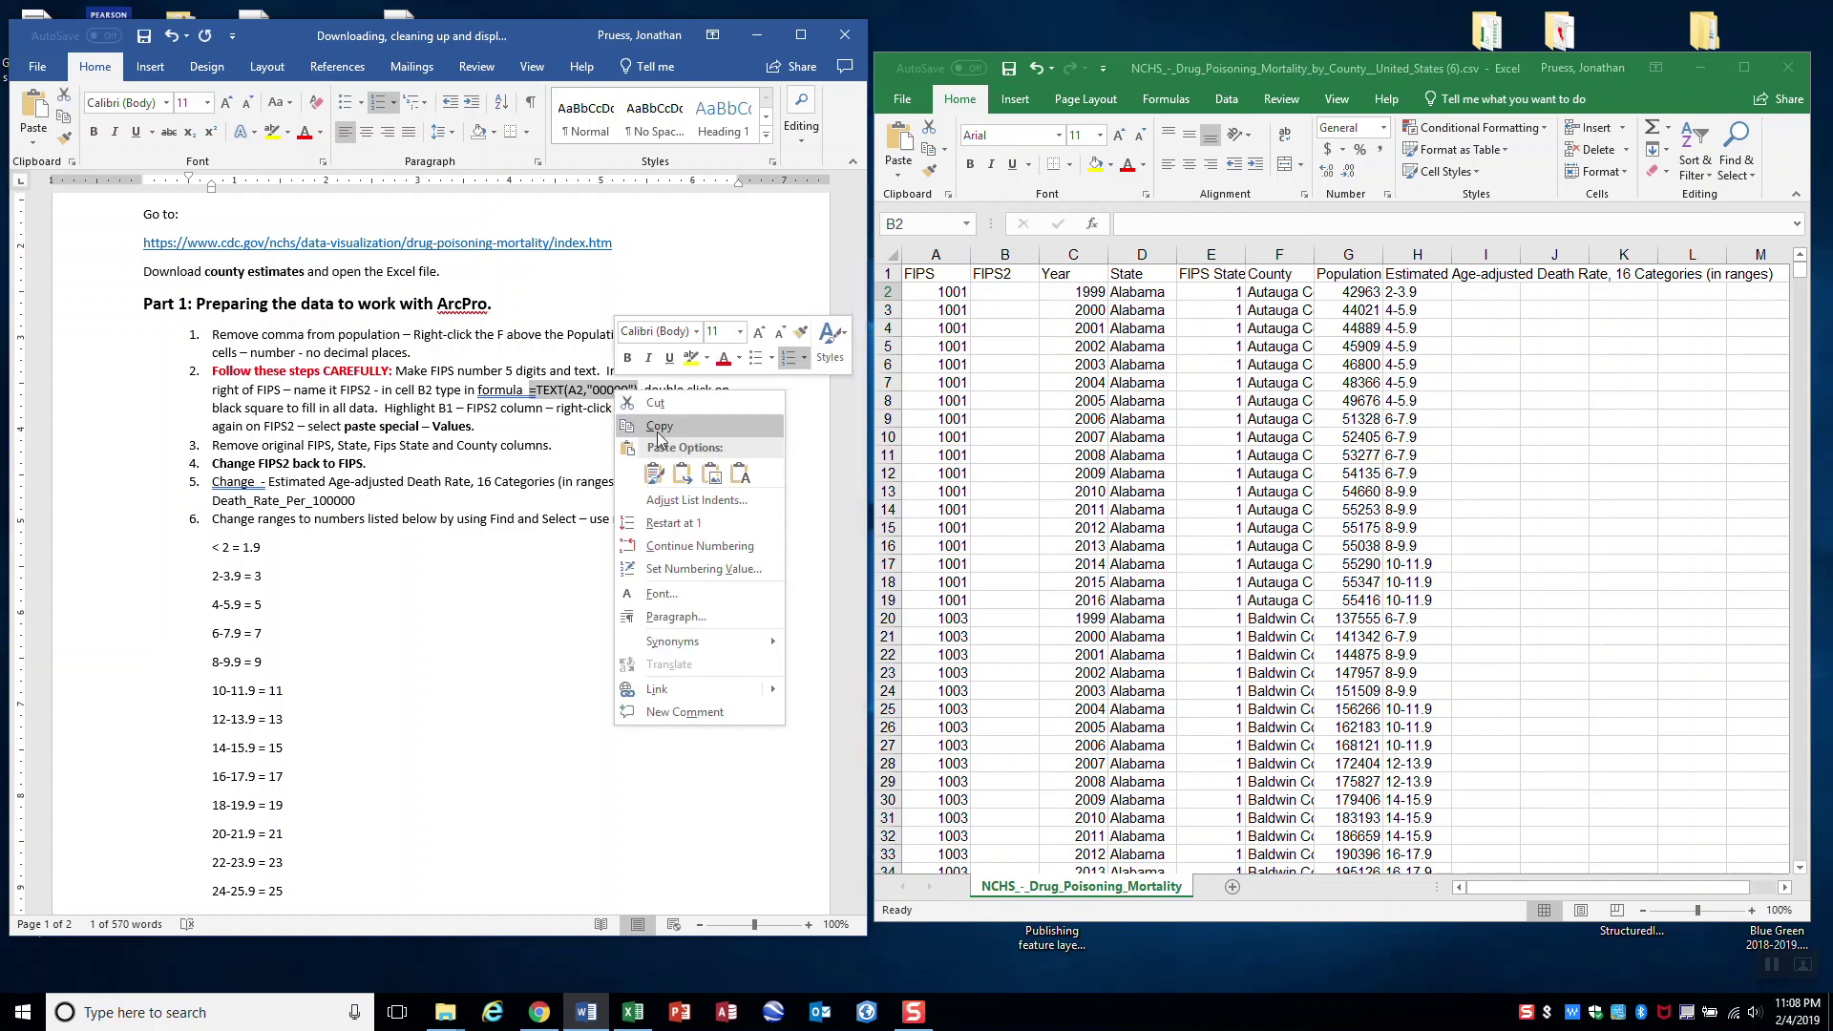
click(656, 428)
click(1002, 298)
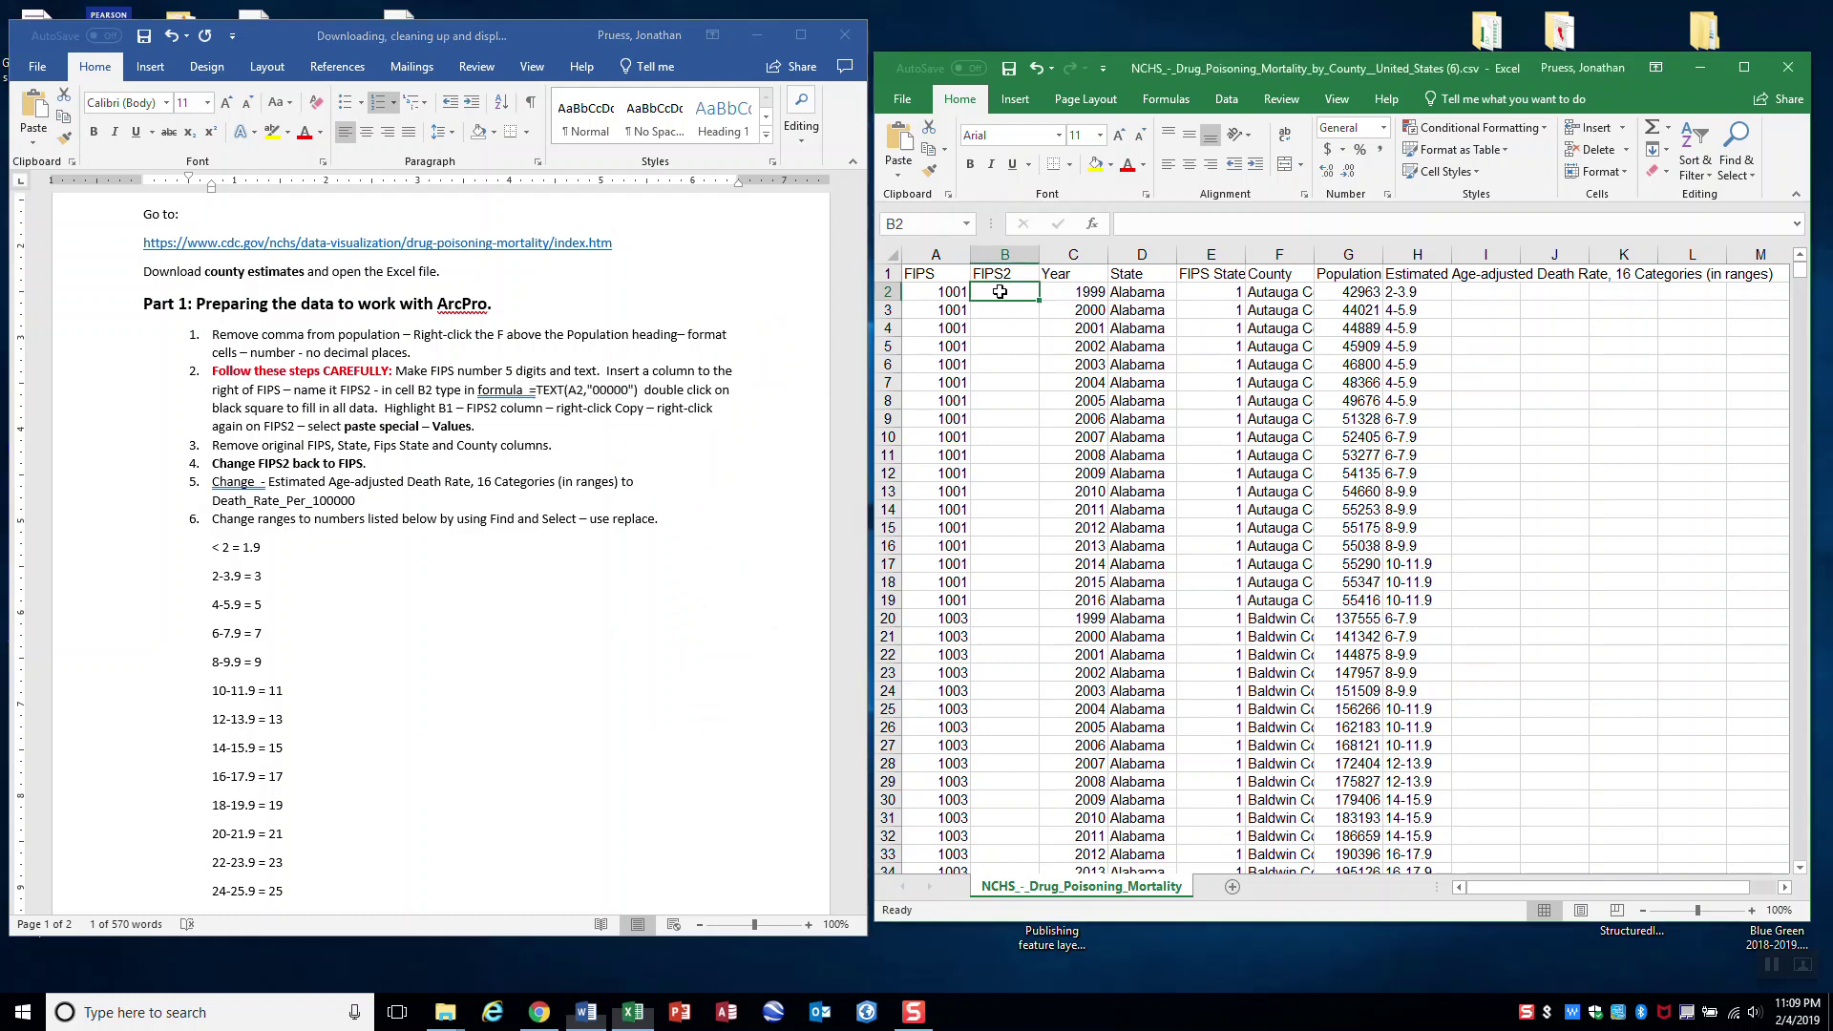
right_click(1002, 299)
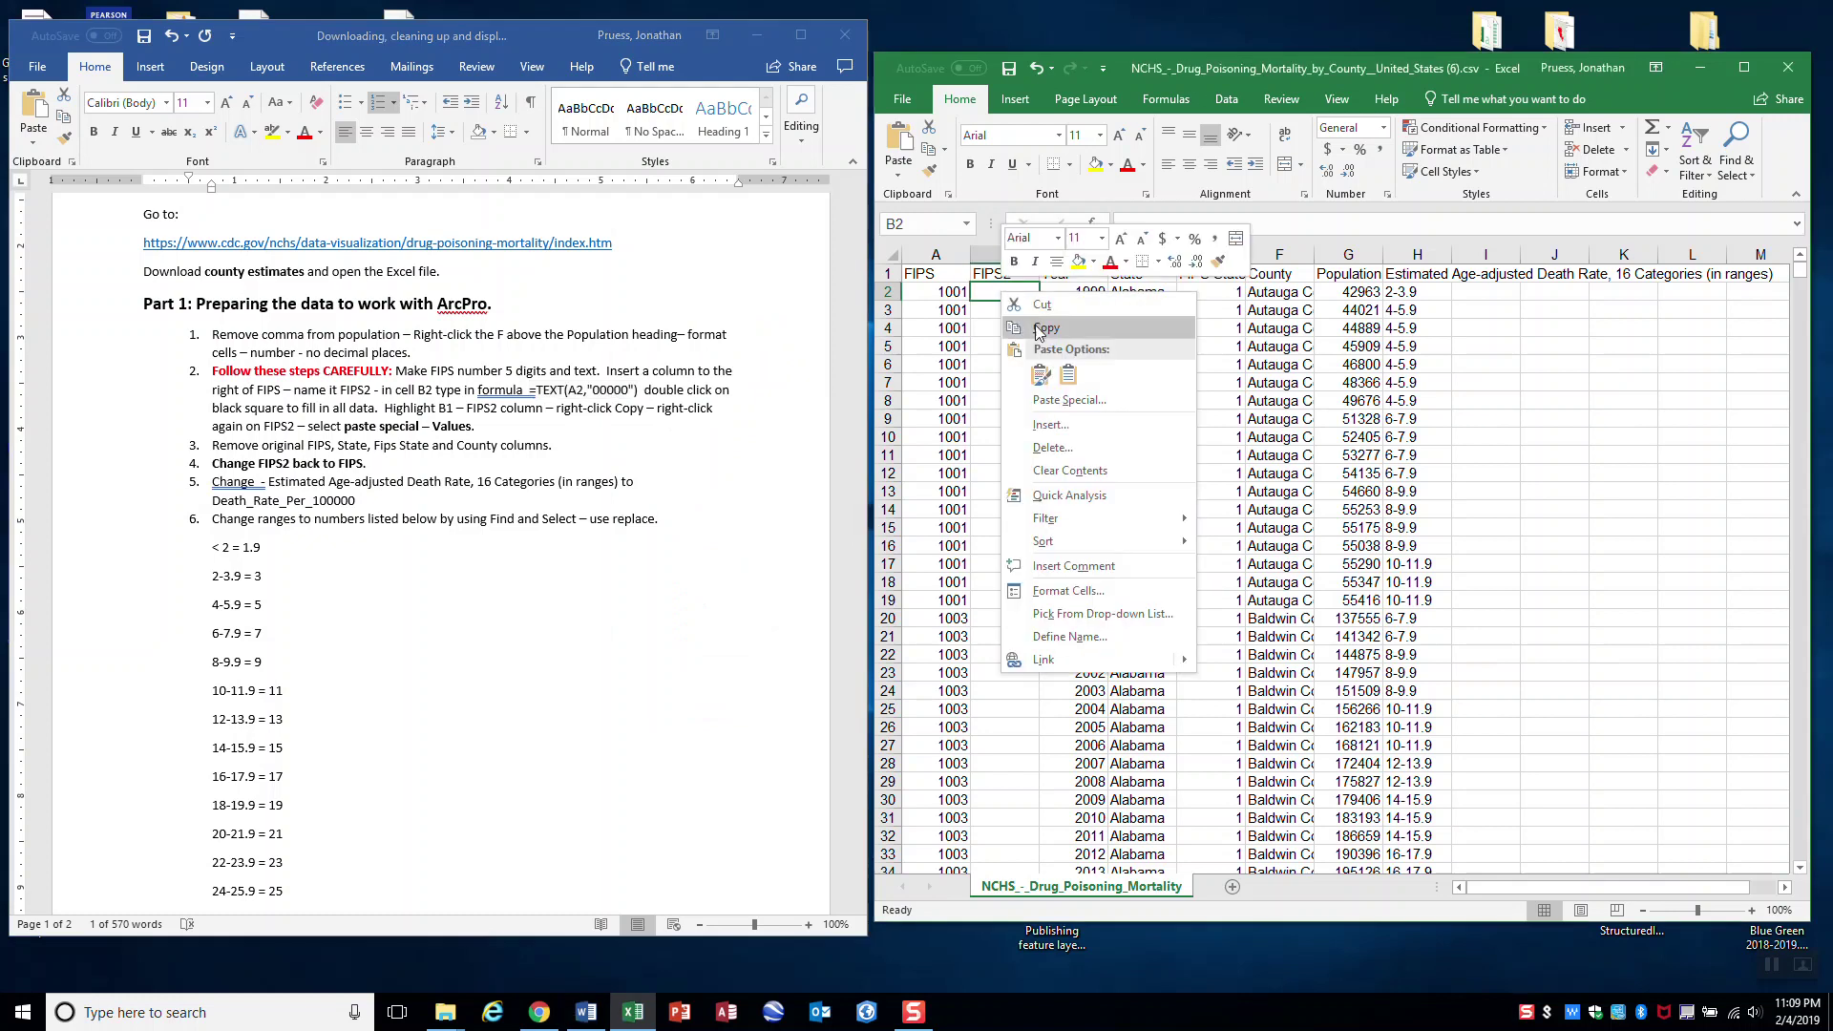
click(1039, 373)
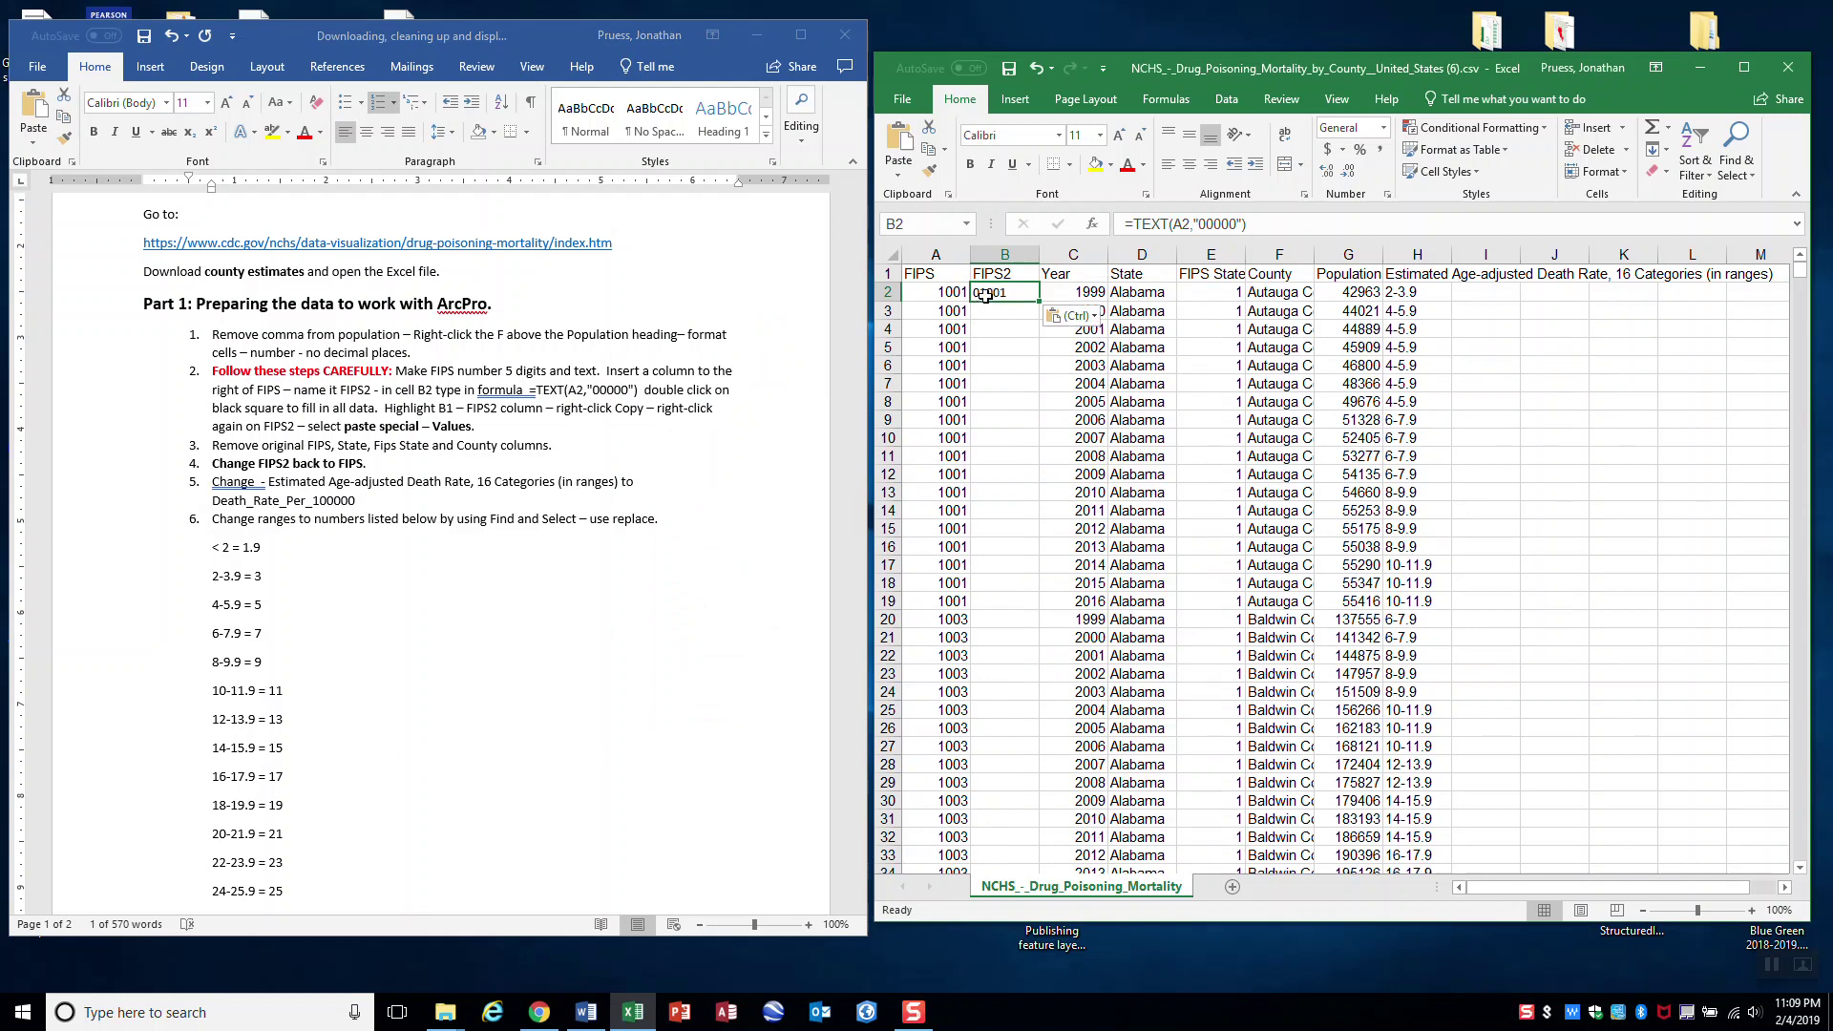
- Fill the B2 formula down the whole FIPS2 column and save the workbook
double_click(1038, 302)
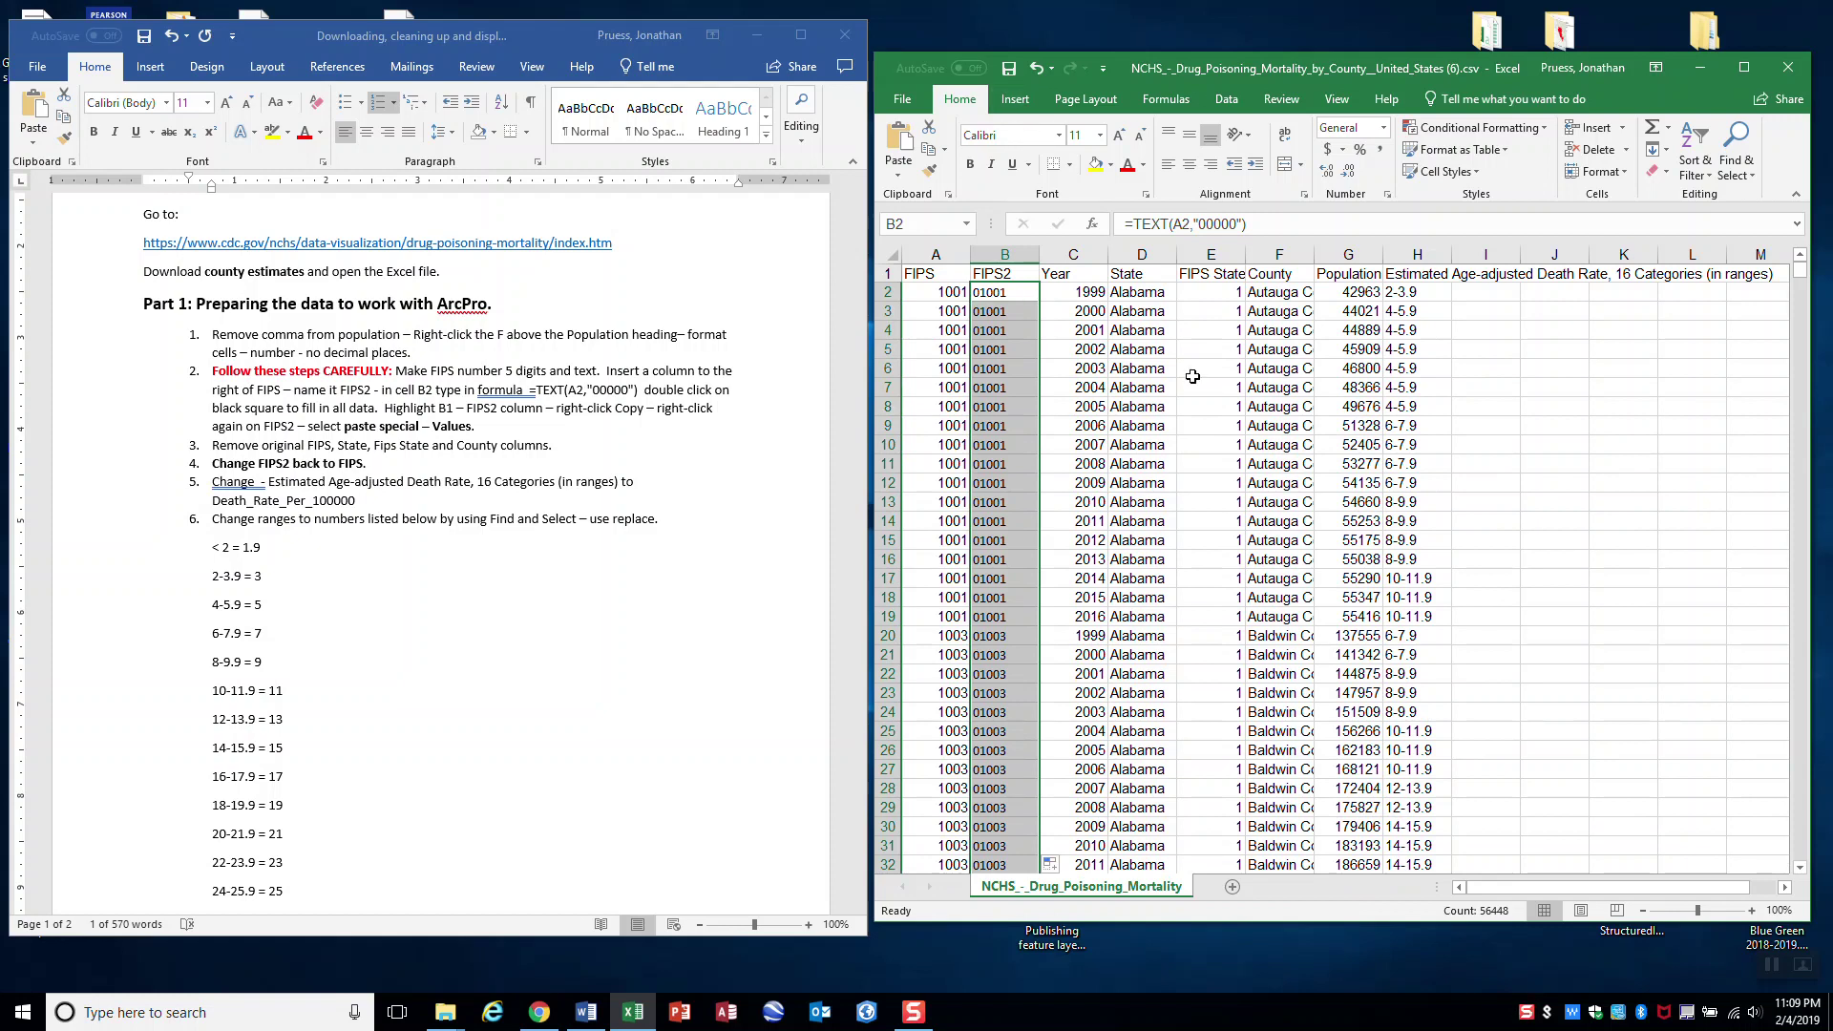
mouse_move(1801, 279)
mouse_down()
mouse_move(1781, 749)
mouse_move(1759, 420)
mouse_move(1795, 270)
mouse_up()
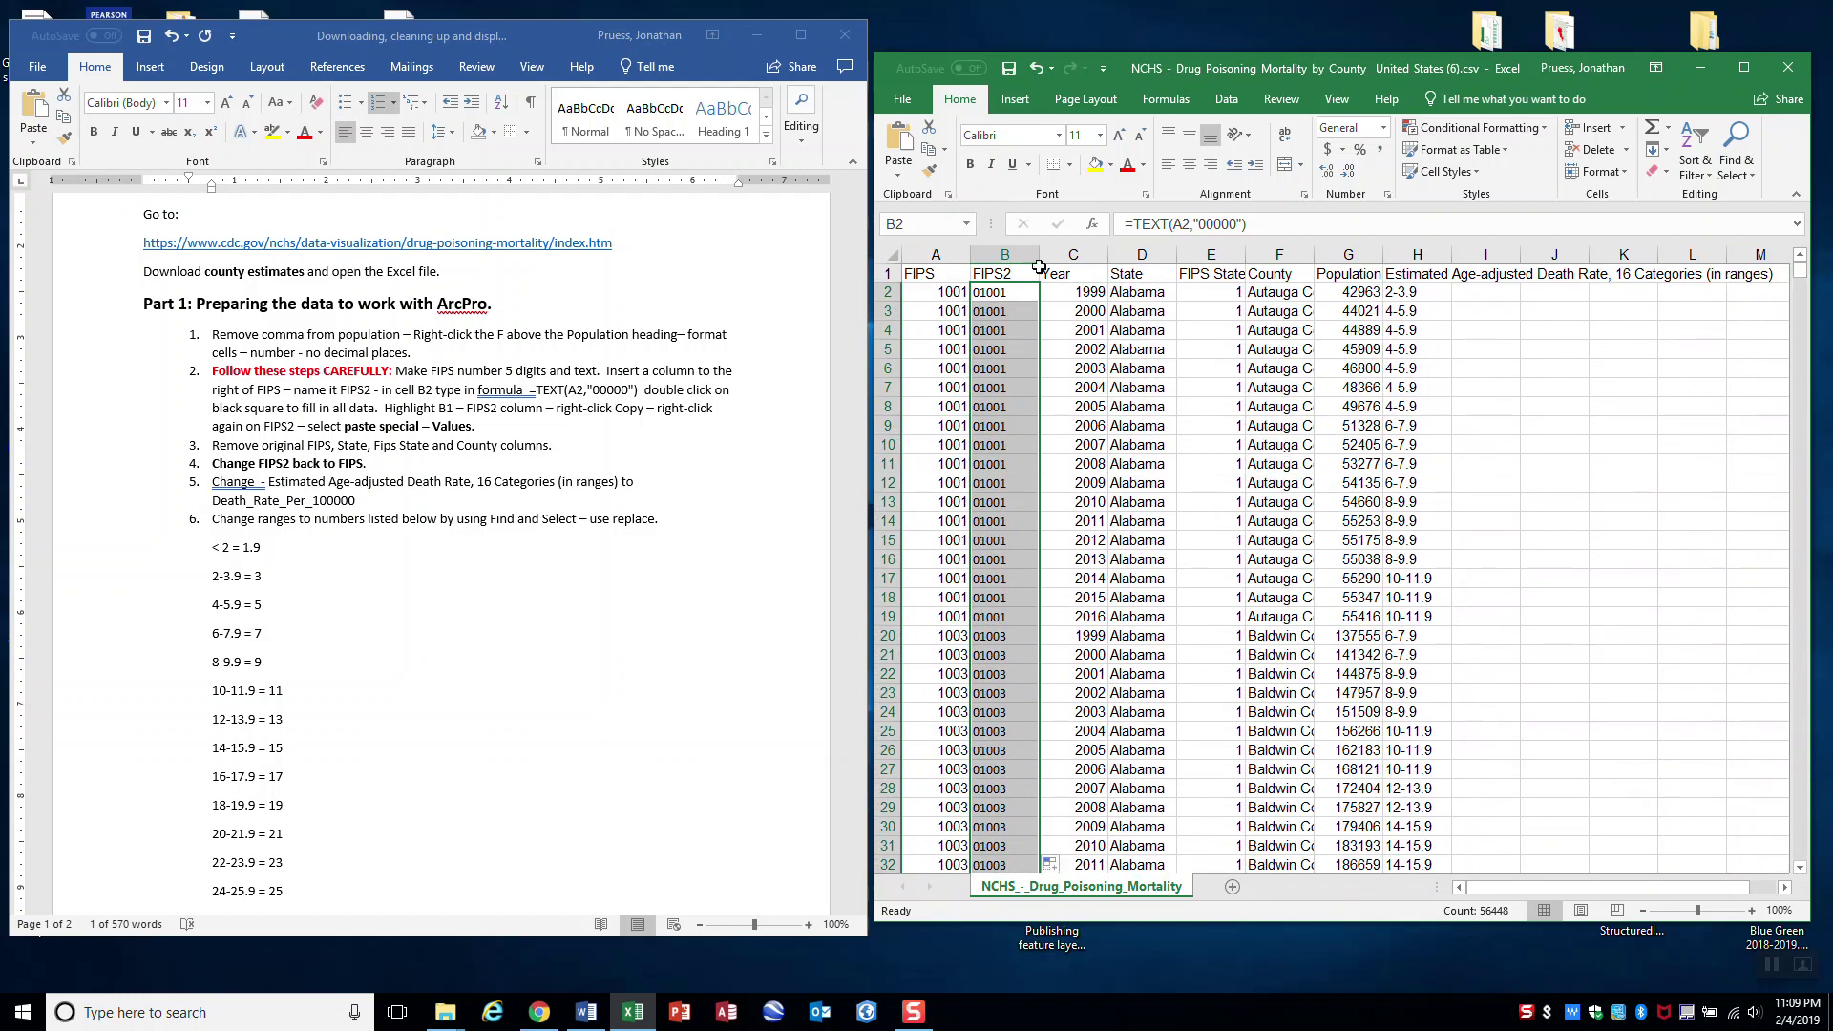
click(1010, 75)
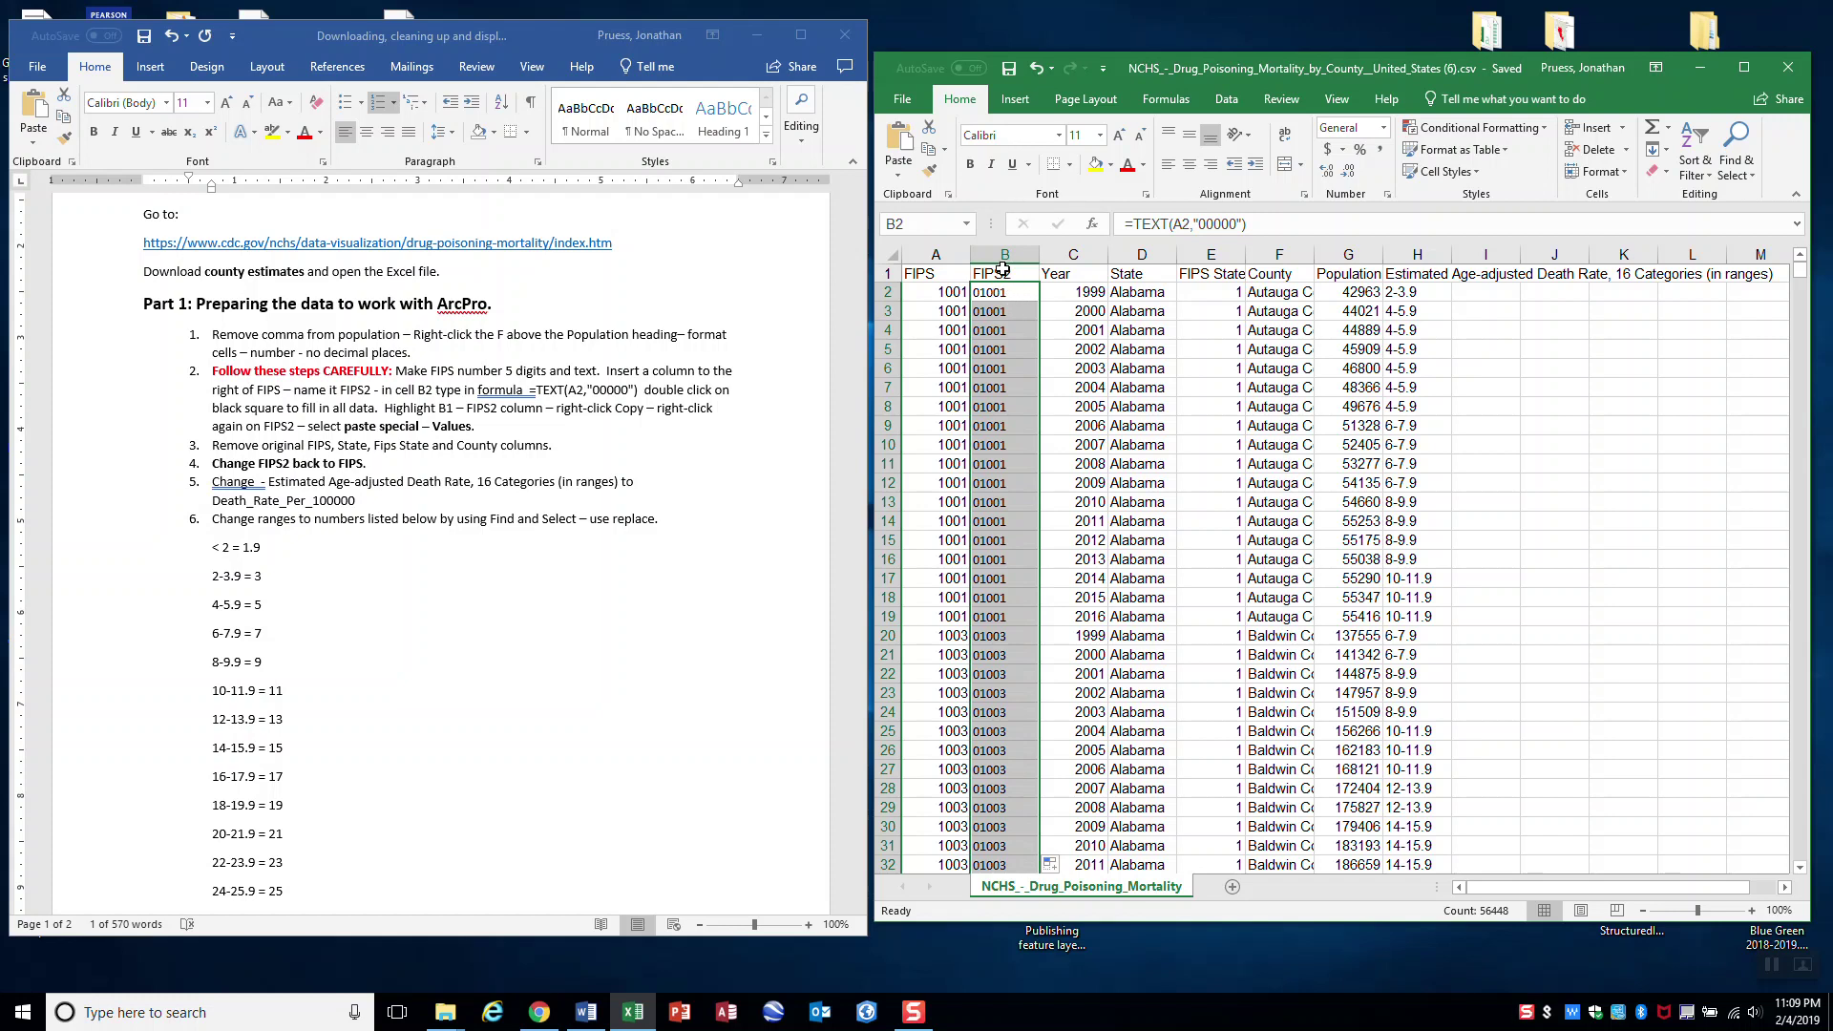
- Copy the entire FIPS2 column, paste it over itself as values only, and save the workbook
click(1005, 275)
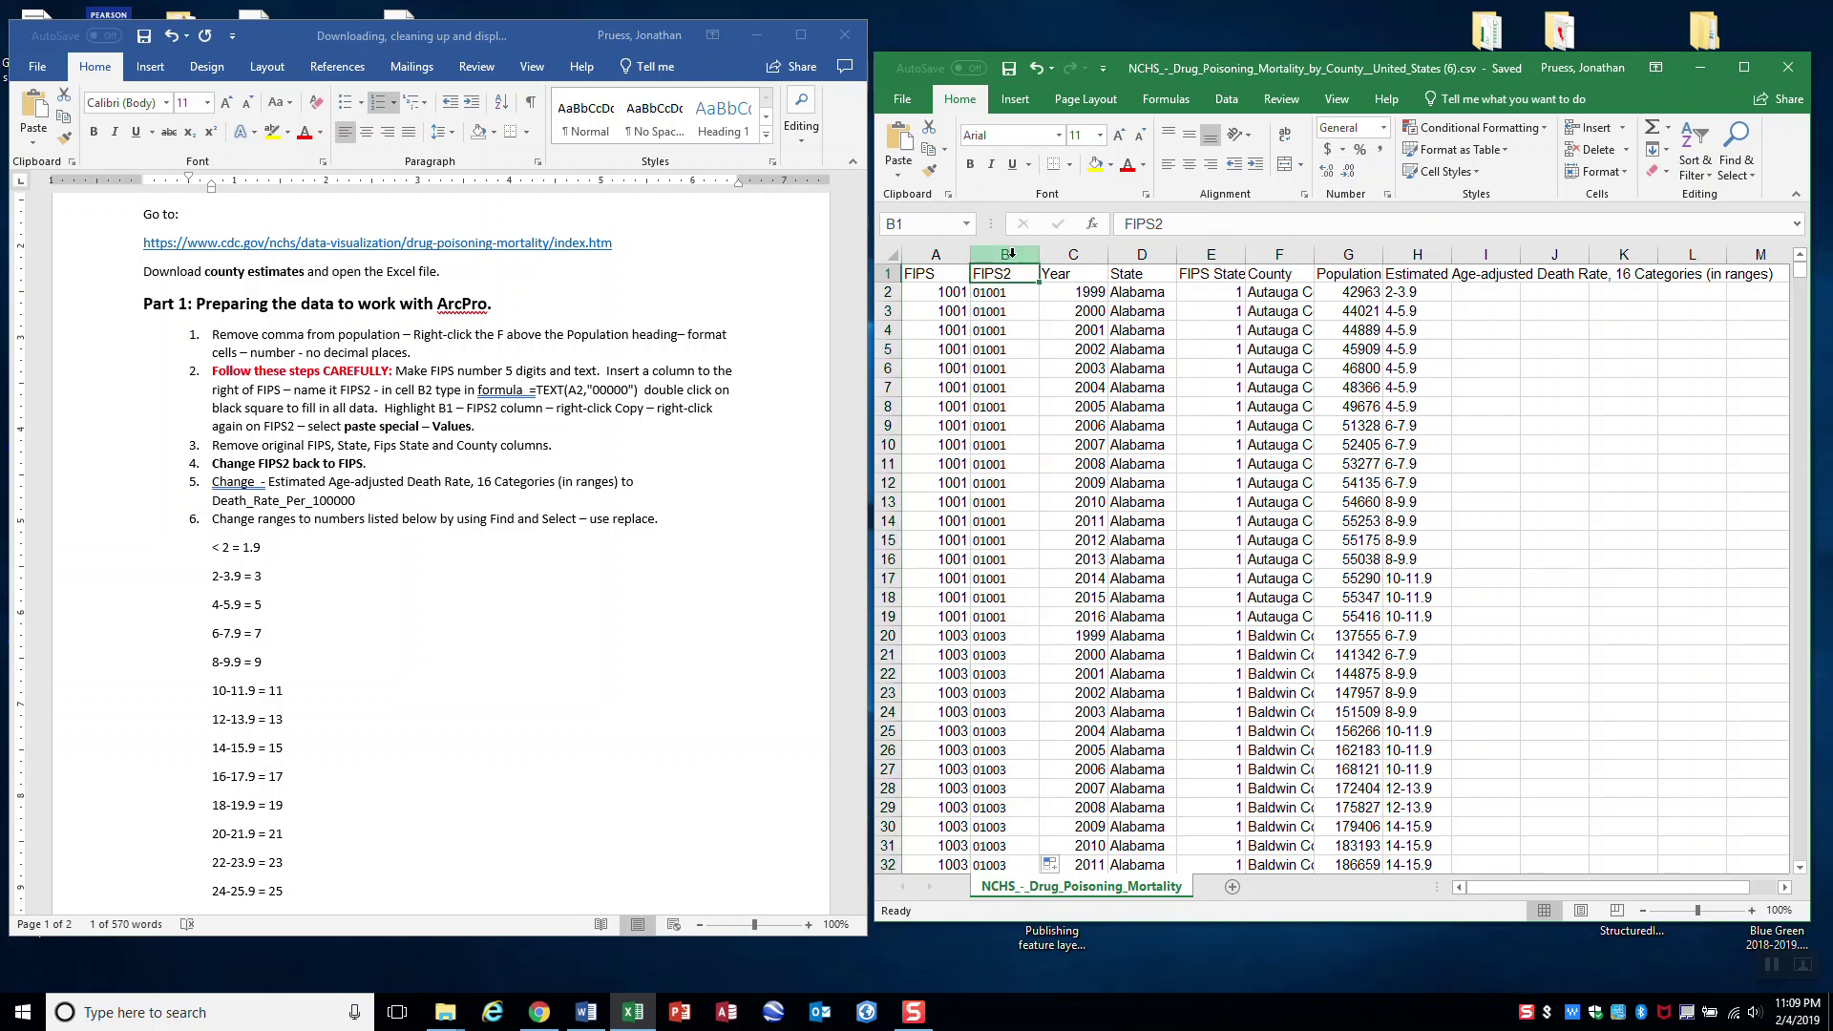
click(1008, 253)
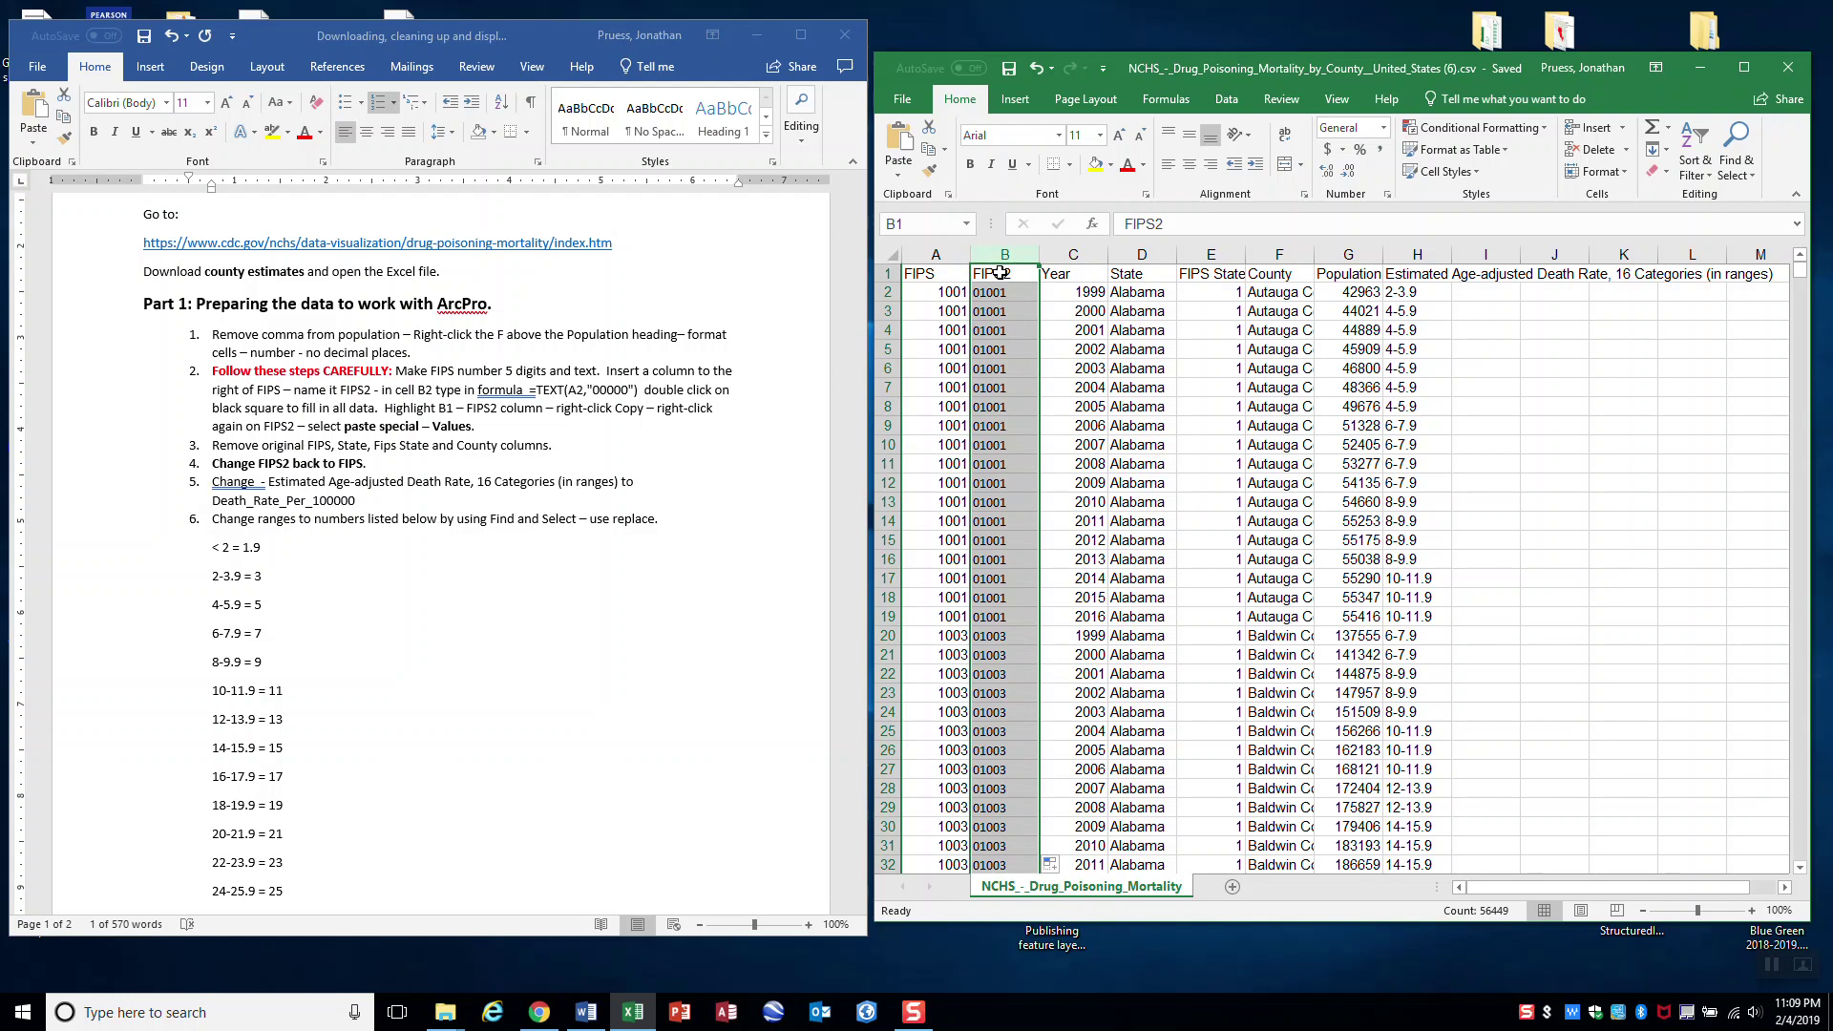
right_click(1000, 274)
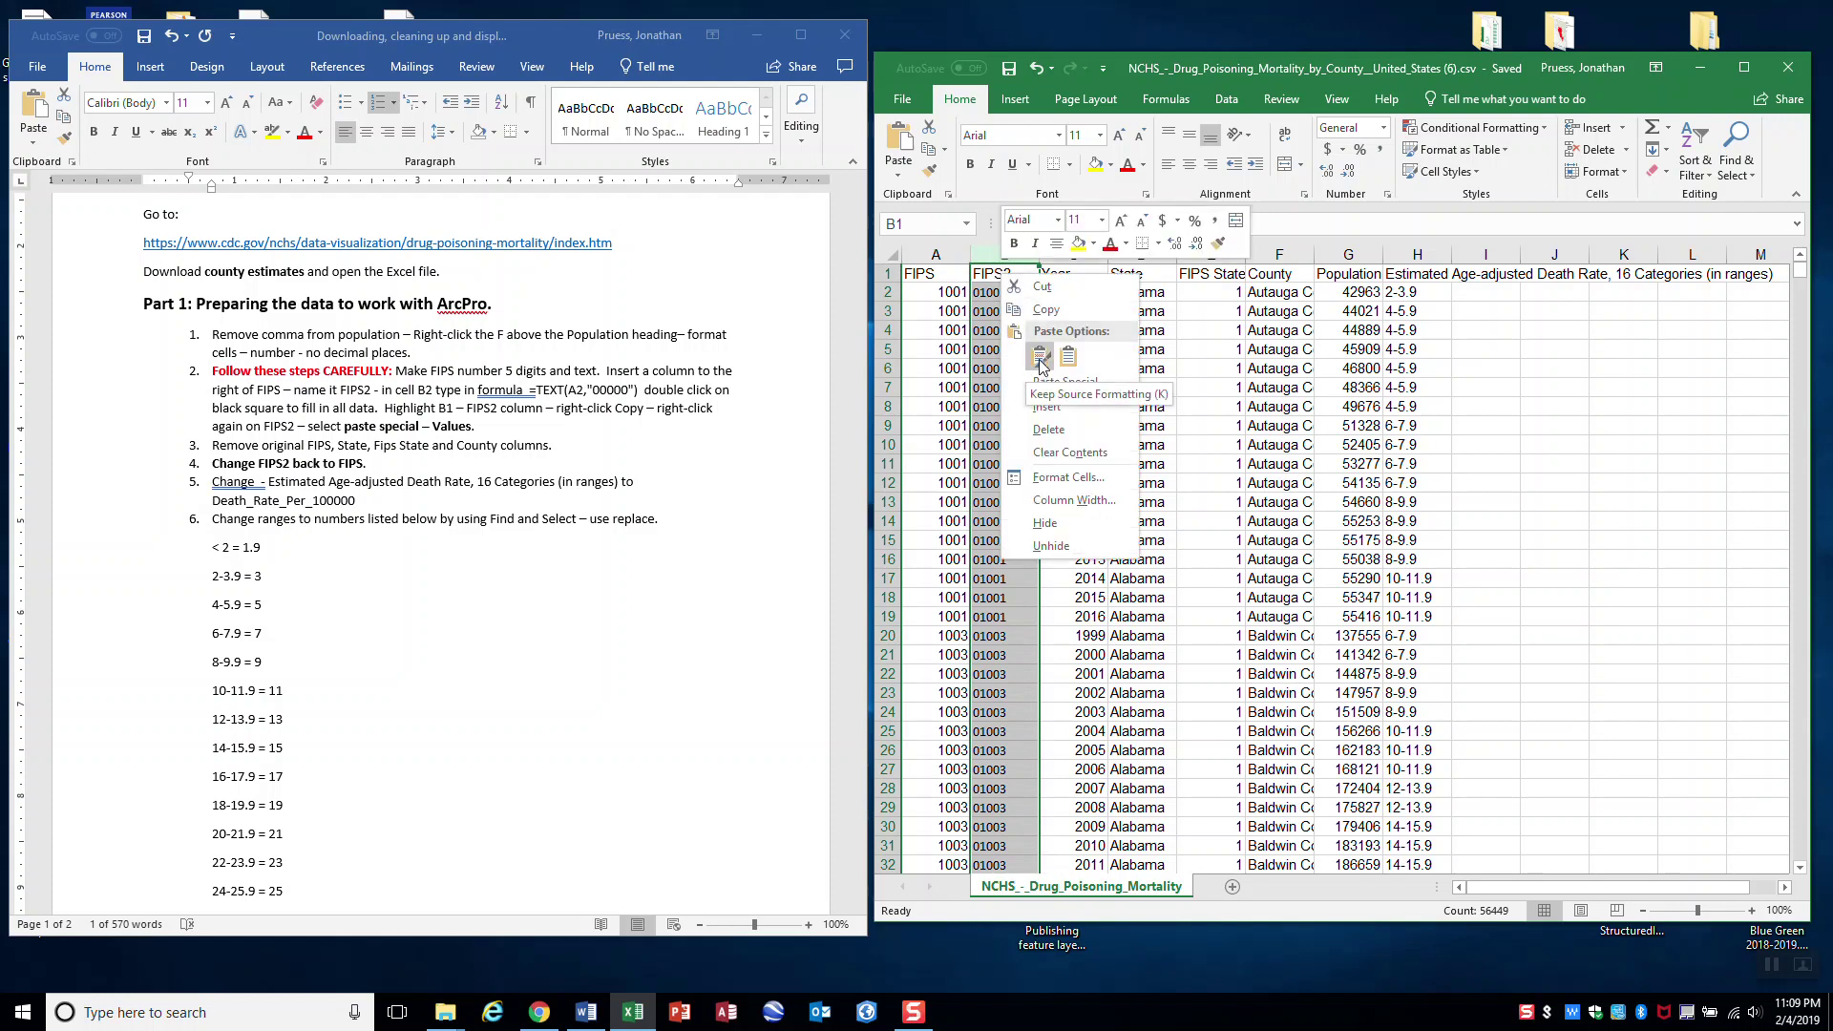
click(1048, 311)
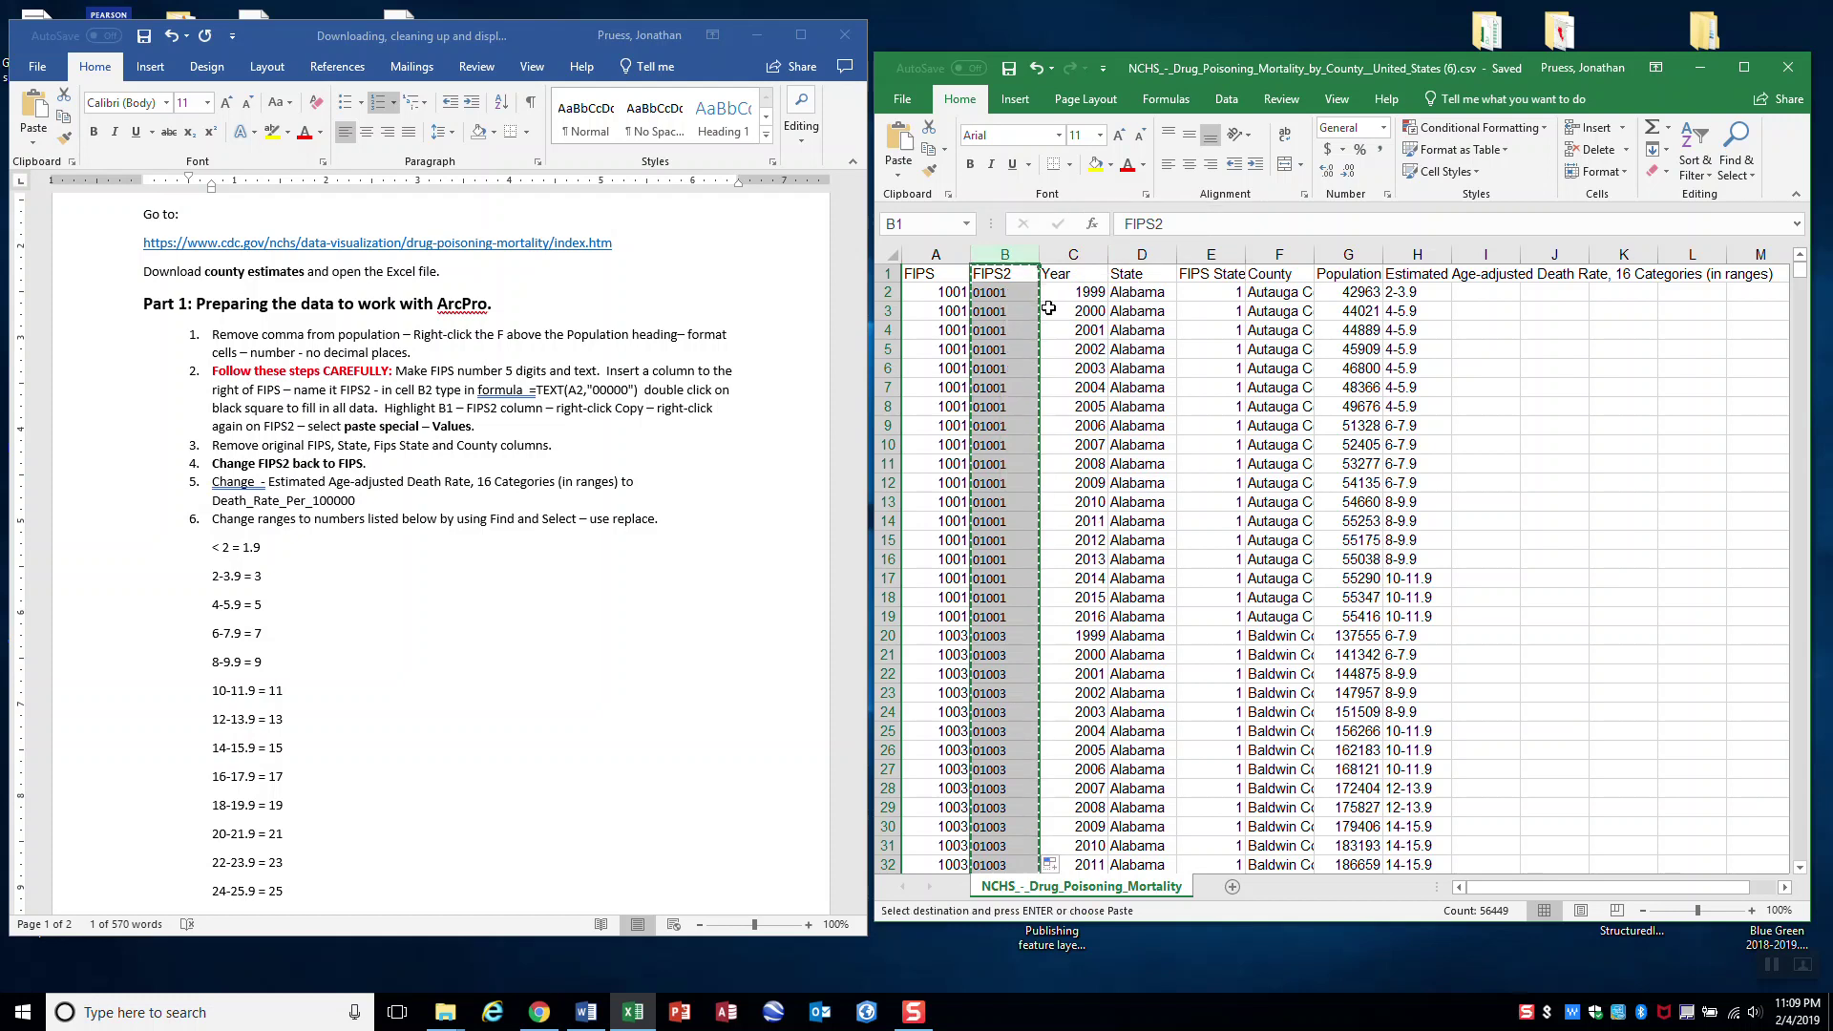
right_click(996, 276)
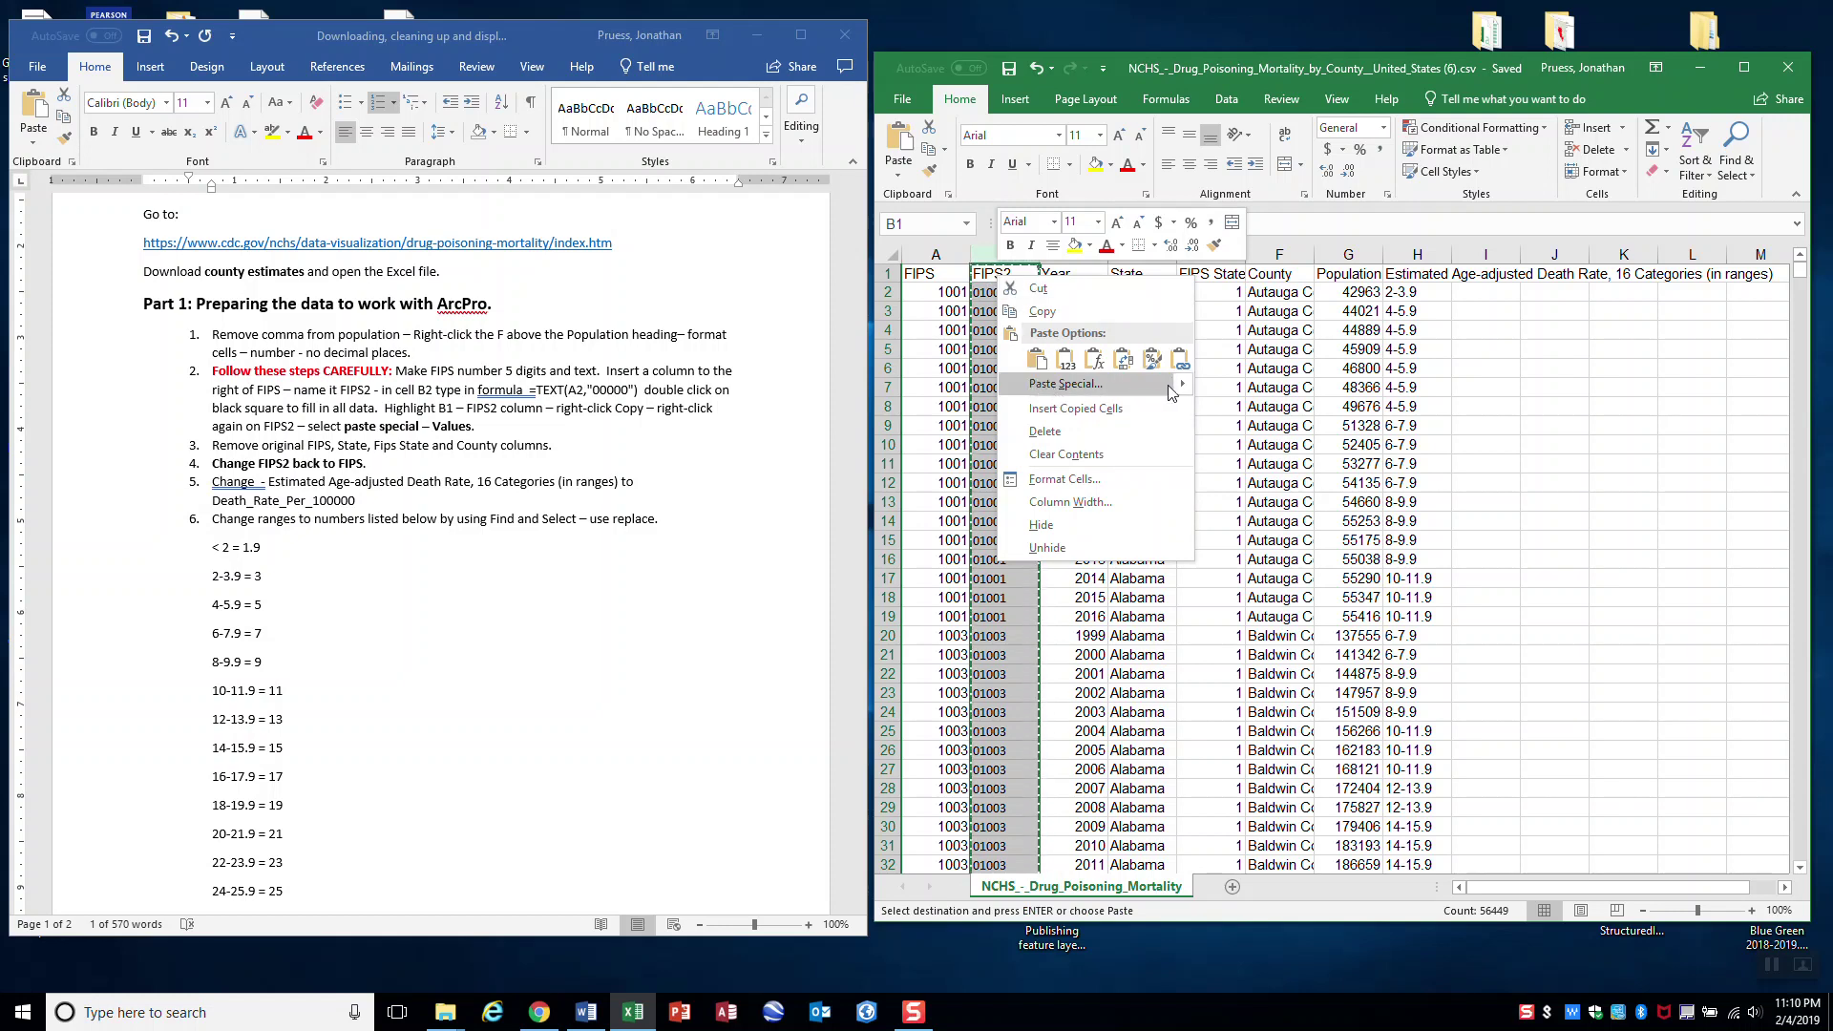
mouse_move(1183, 390)
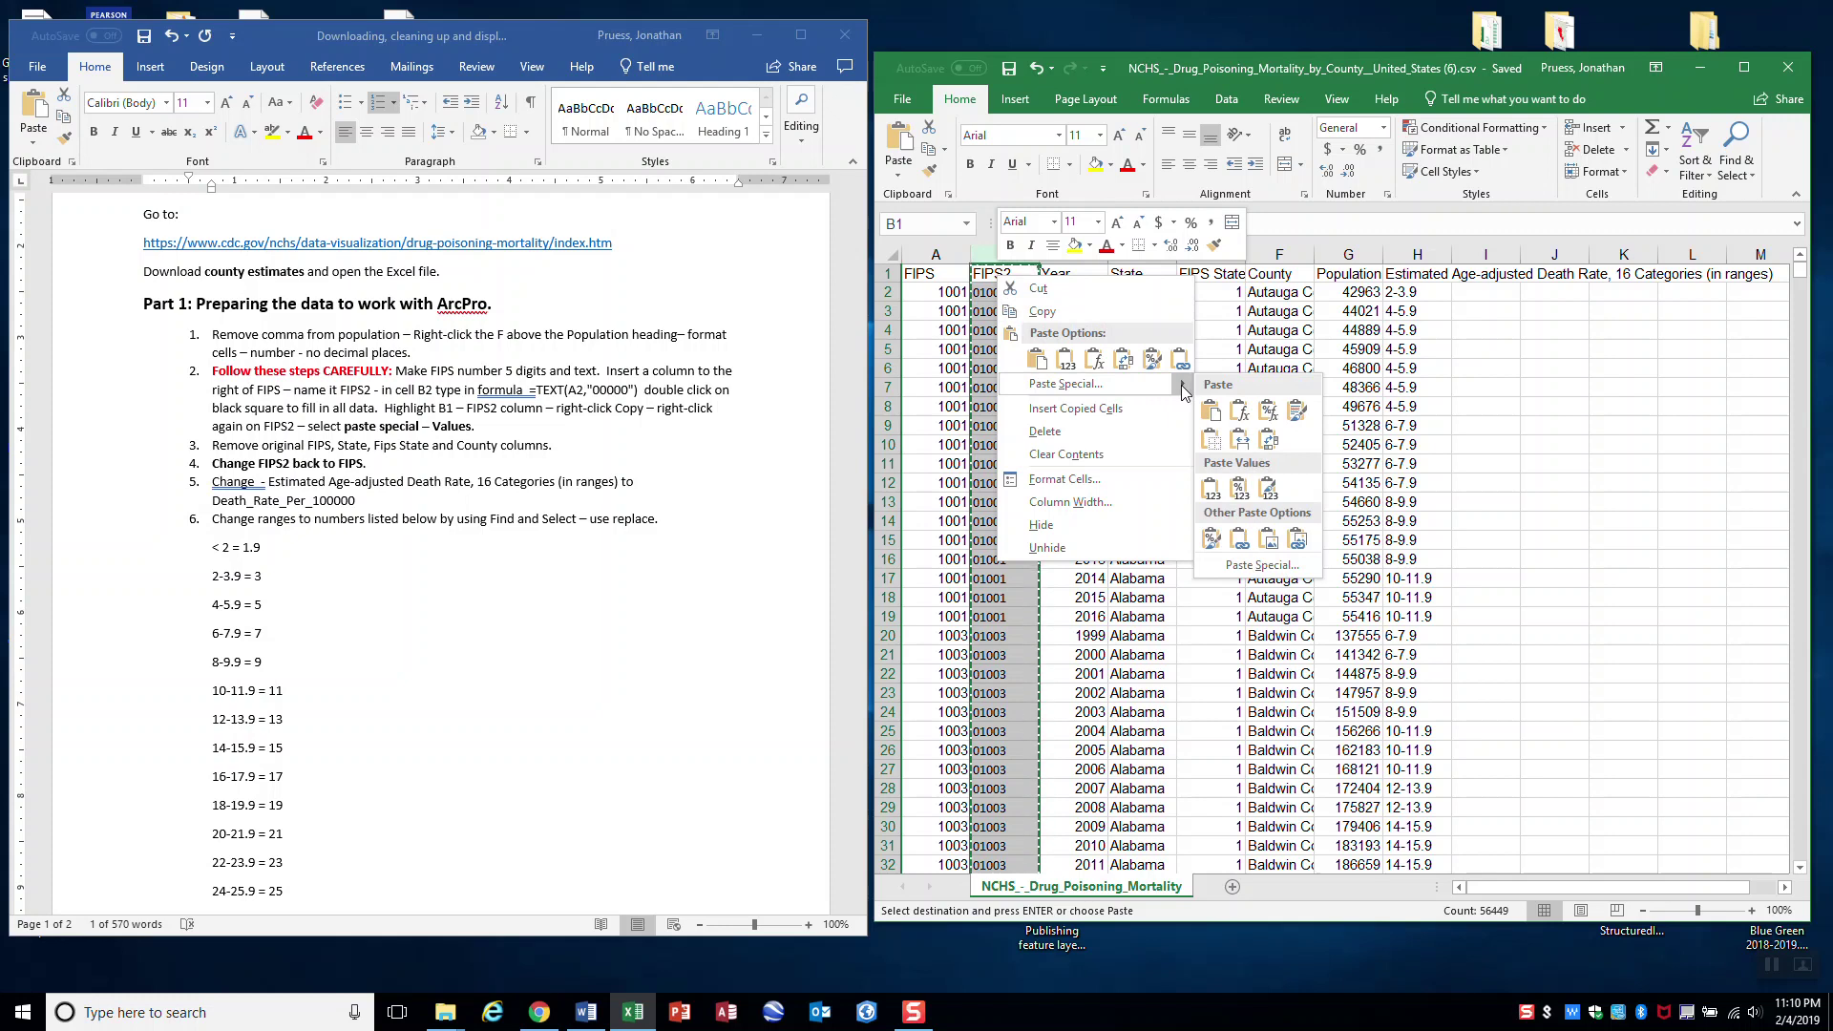
click(1212, 490)
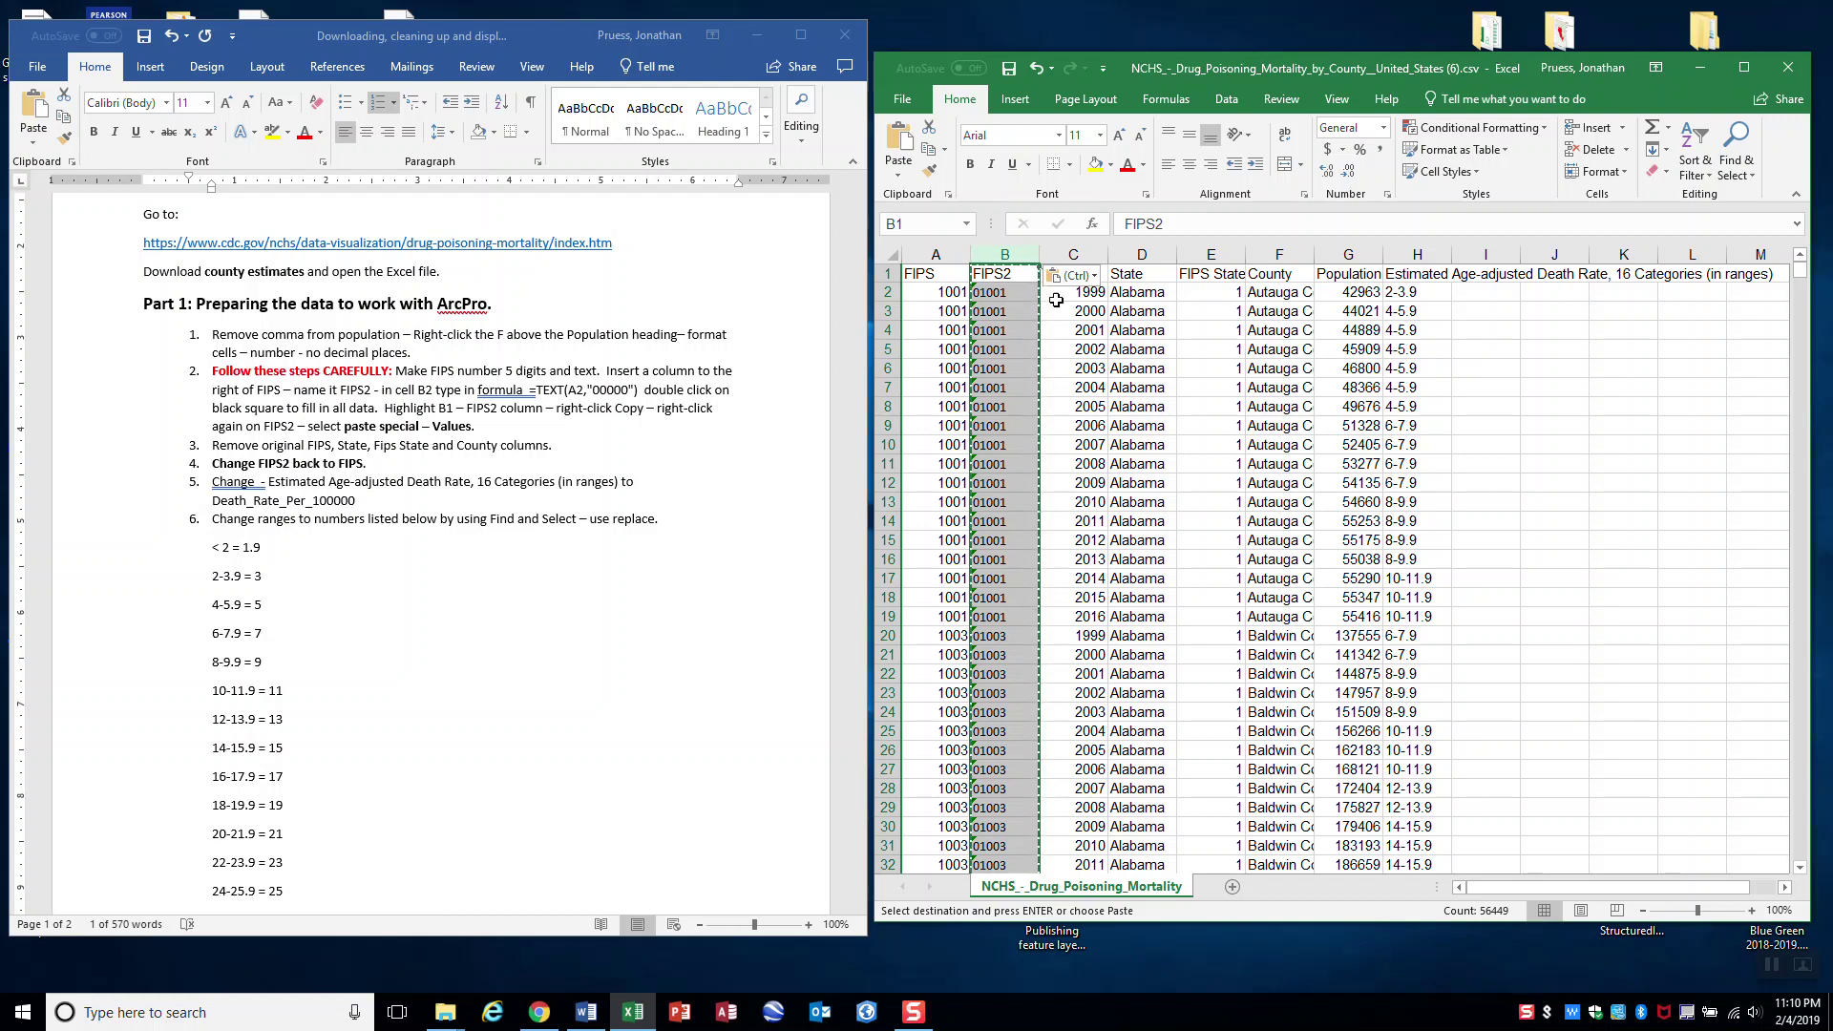
click(1009, 69)
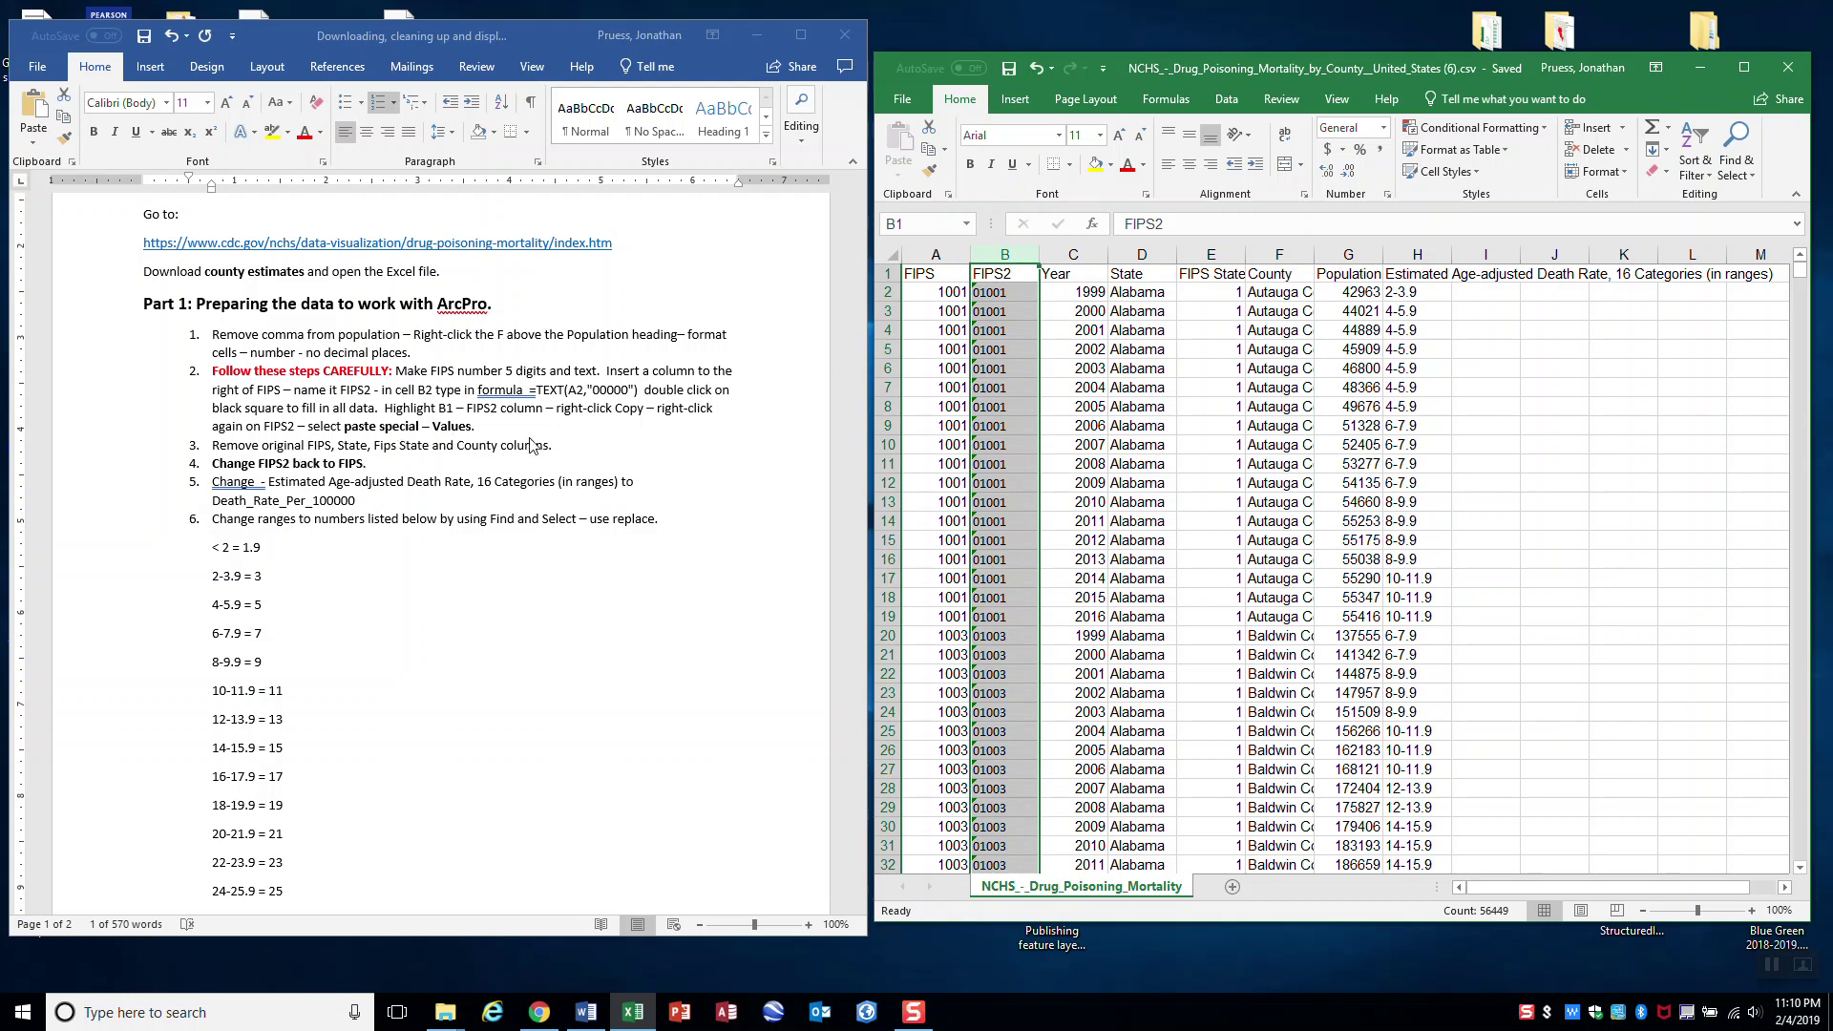
- Delete the original FIPS column from the sheet
click(934, 254)
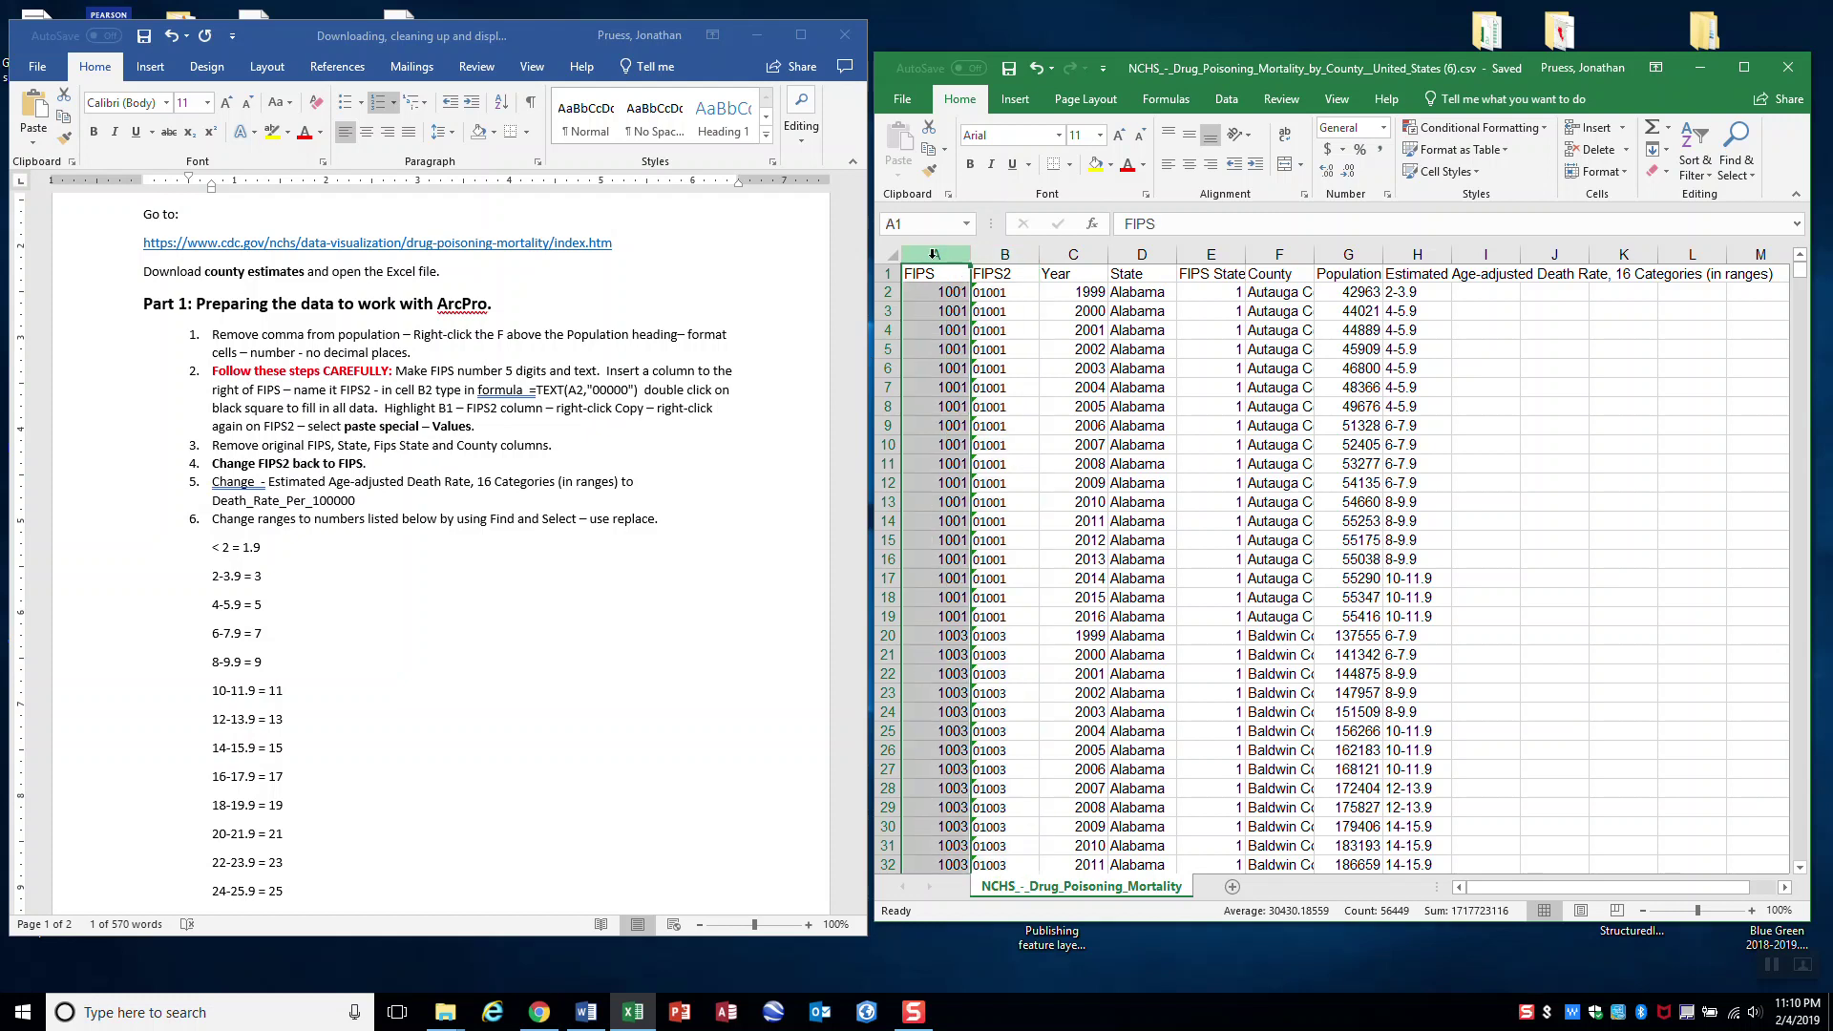
right_click(934, 254)
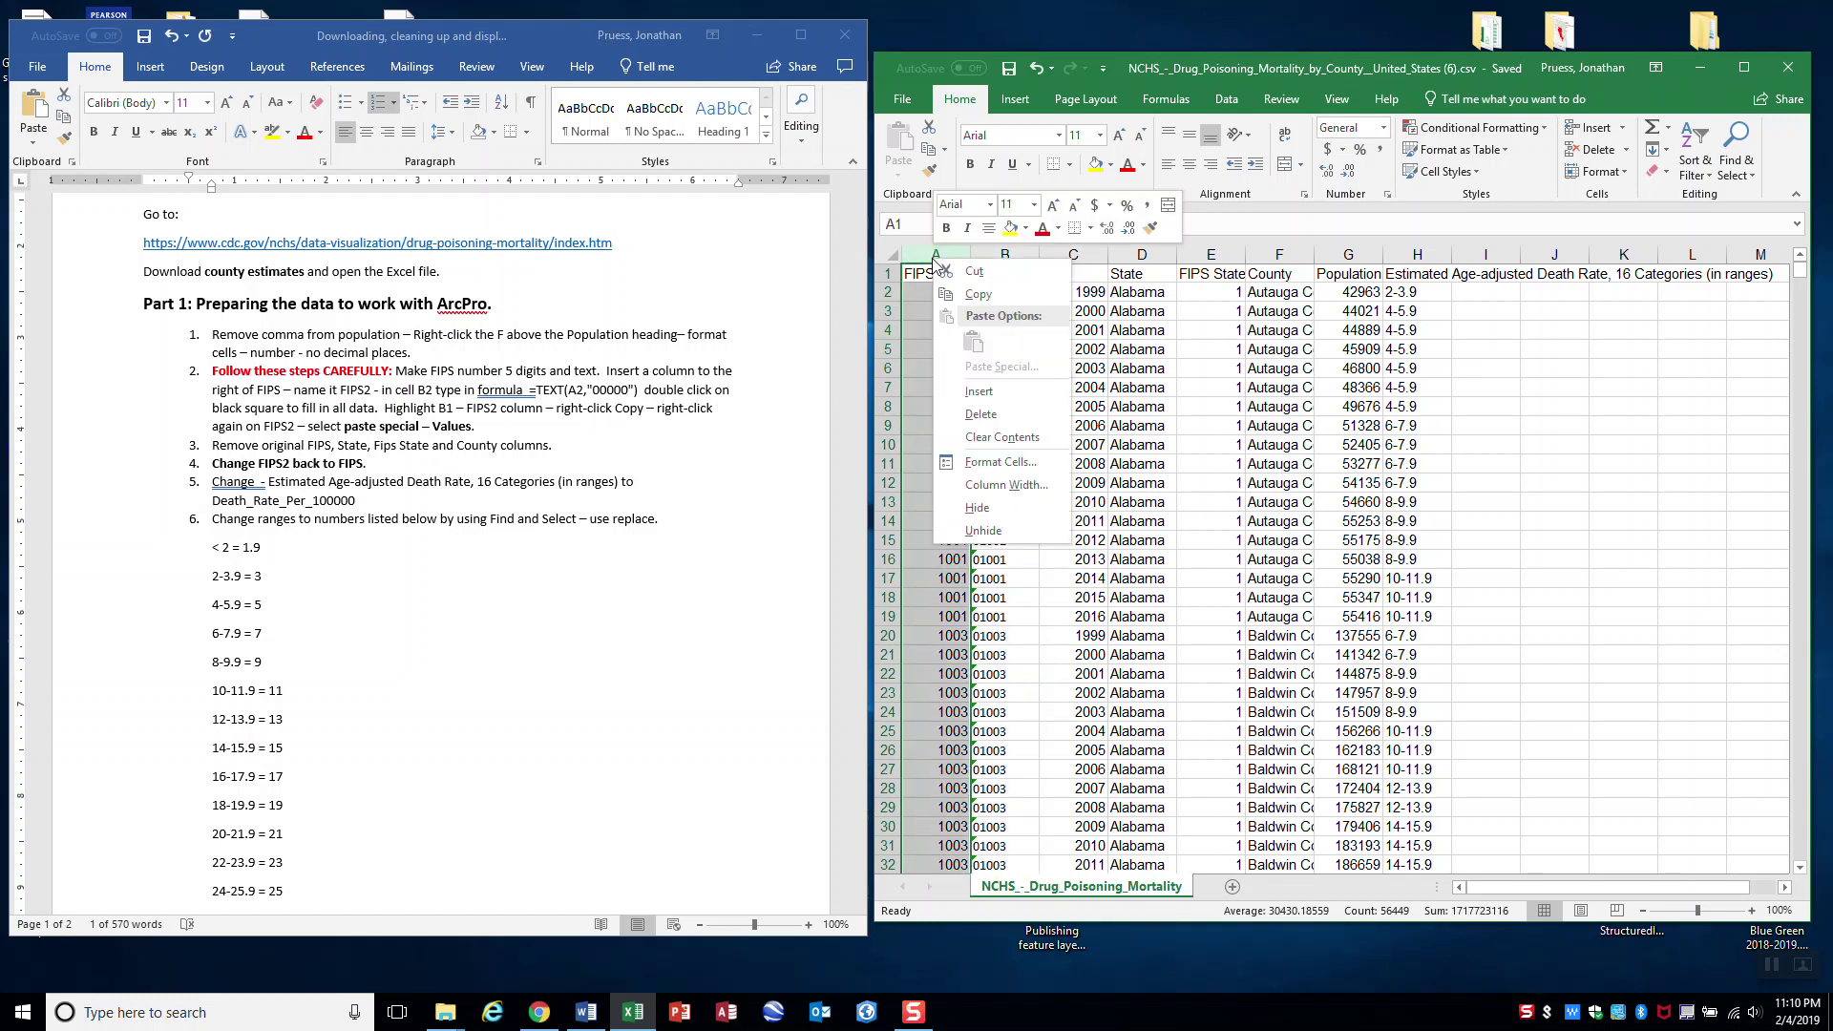
click(982, 412)
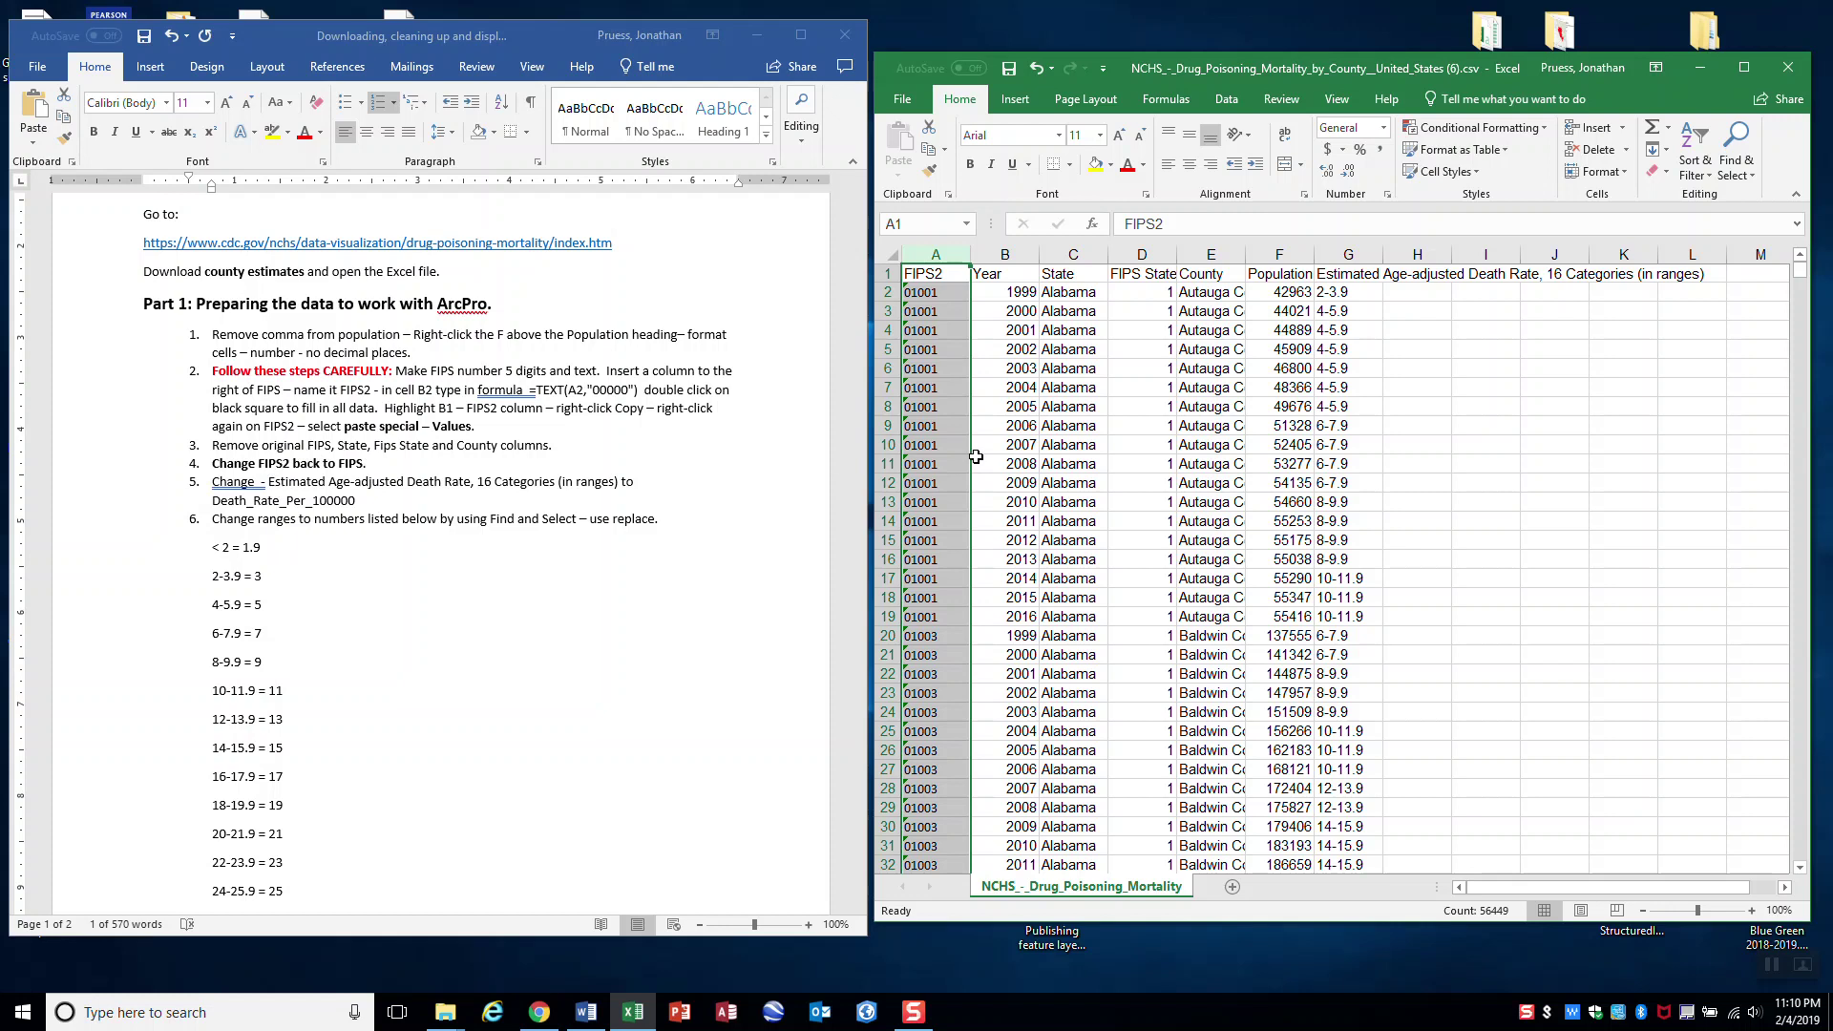
- Delete the State, FIPS State and County columns from the sheet
click(1076, 254)
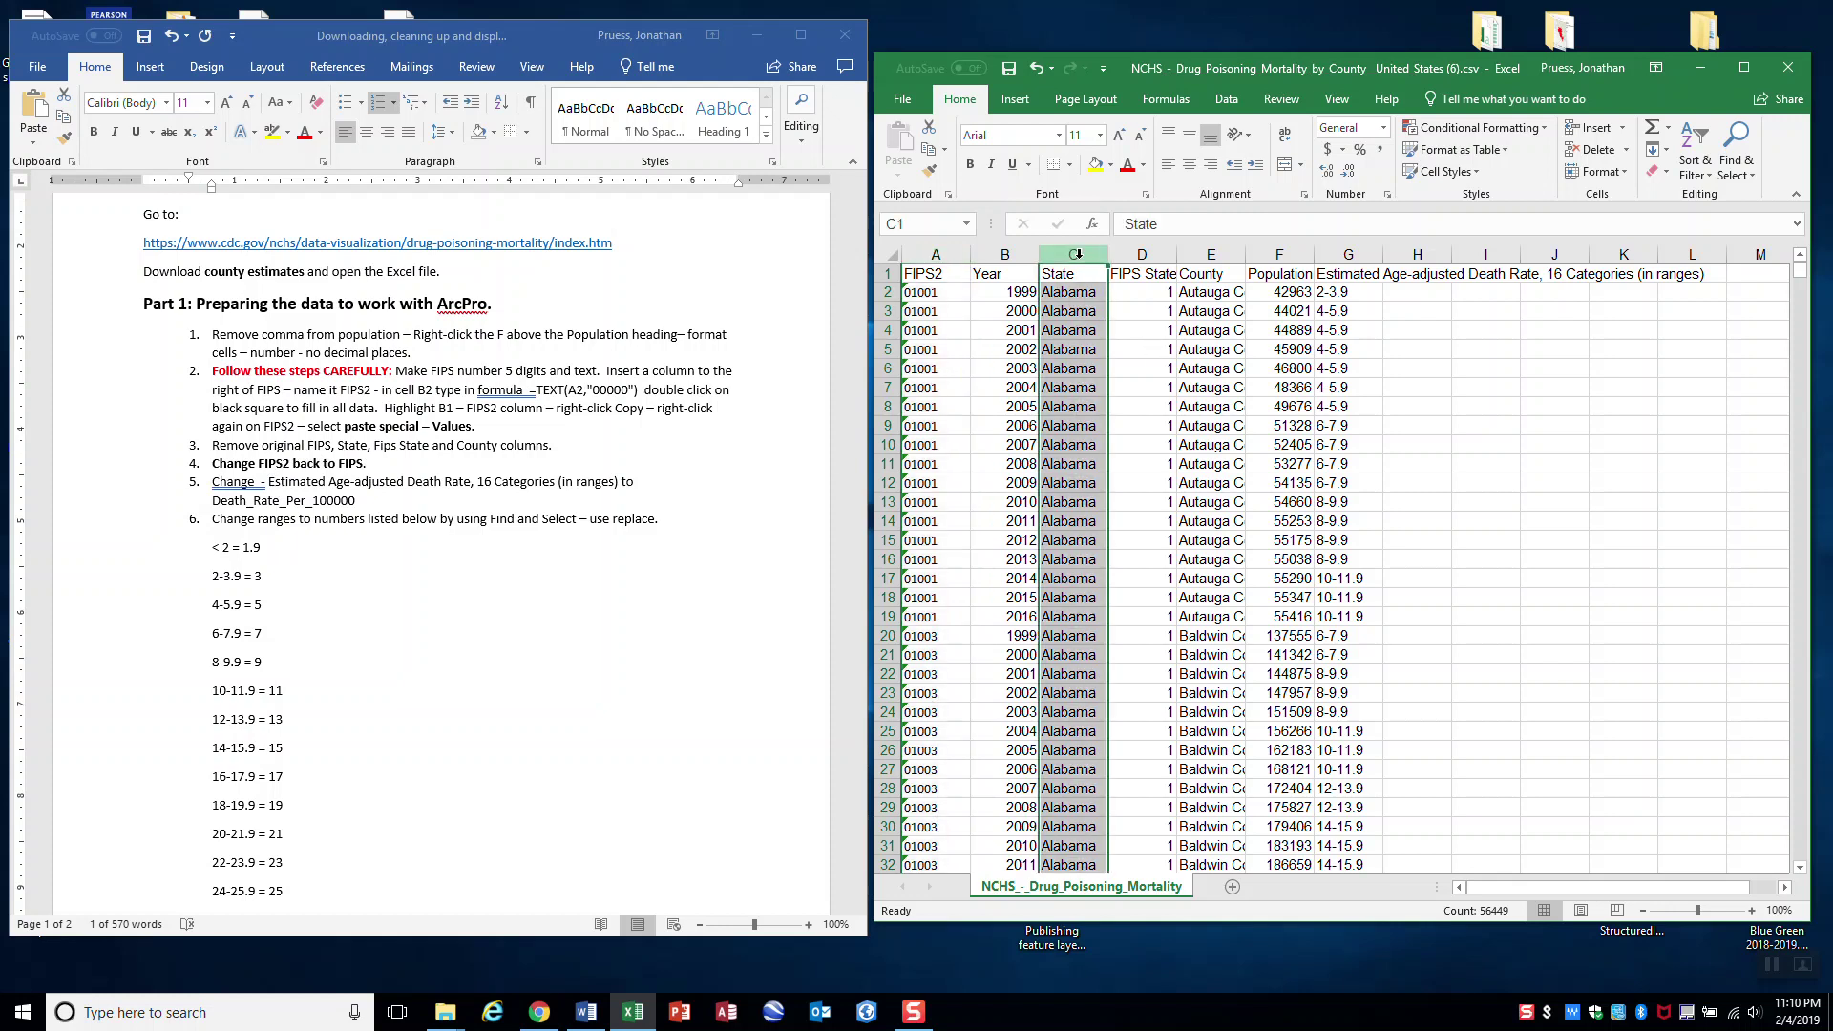
right_click(1077, 256)
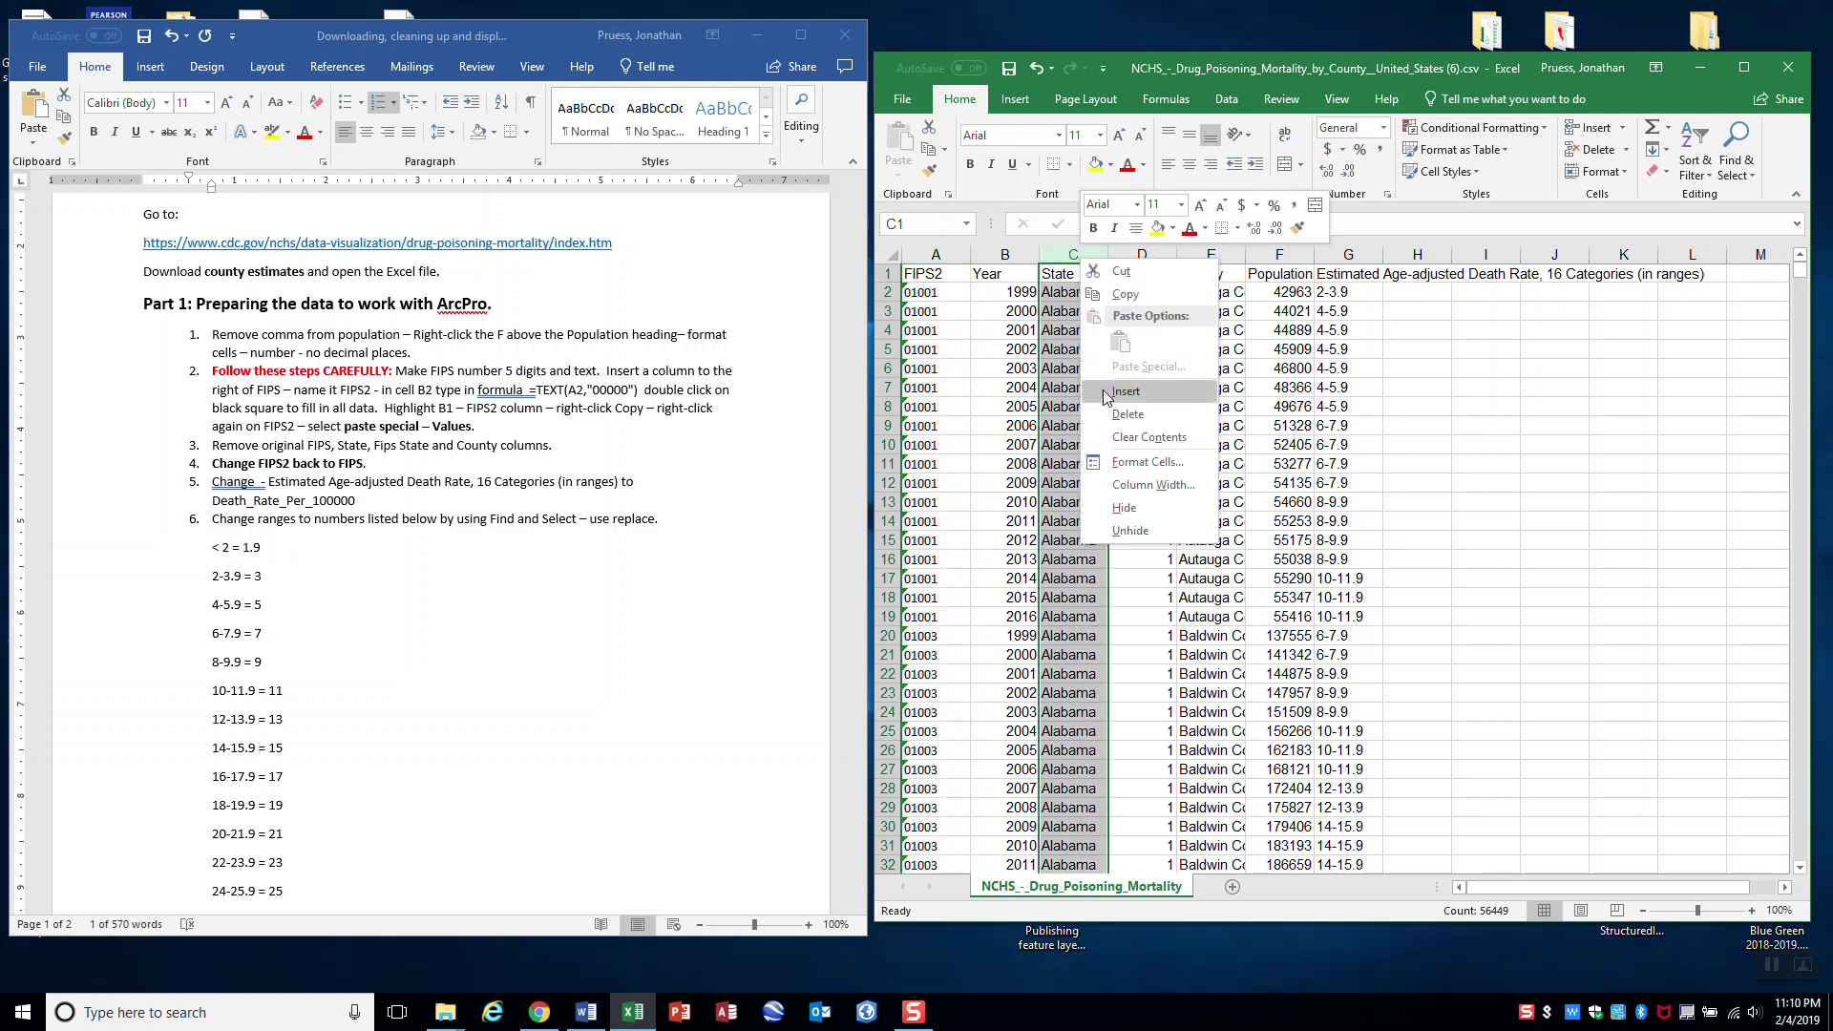
click(1126, 413)
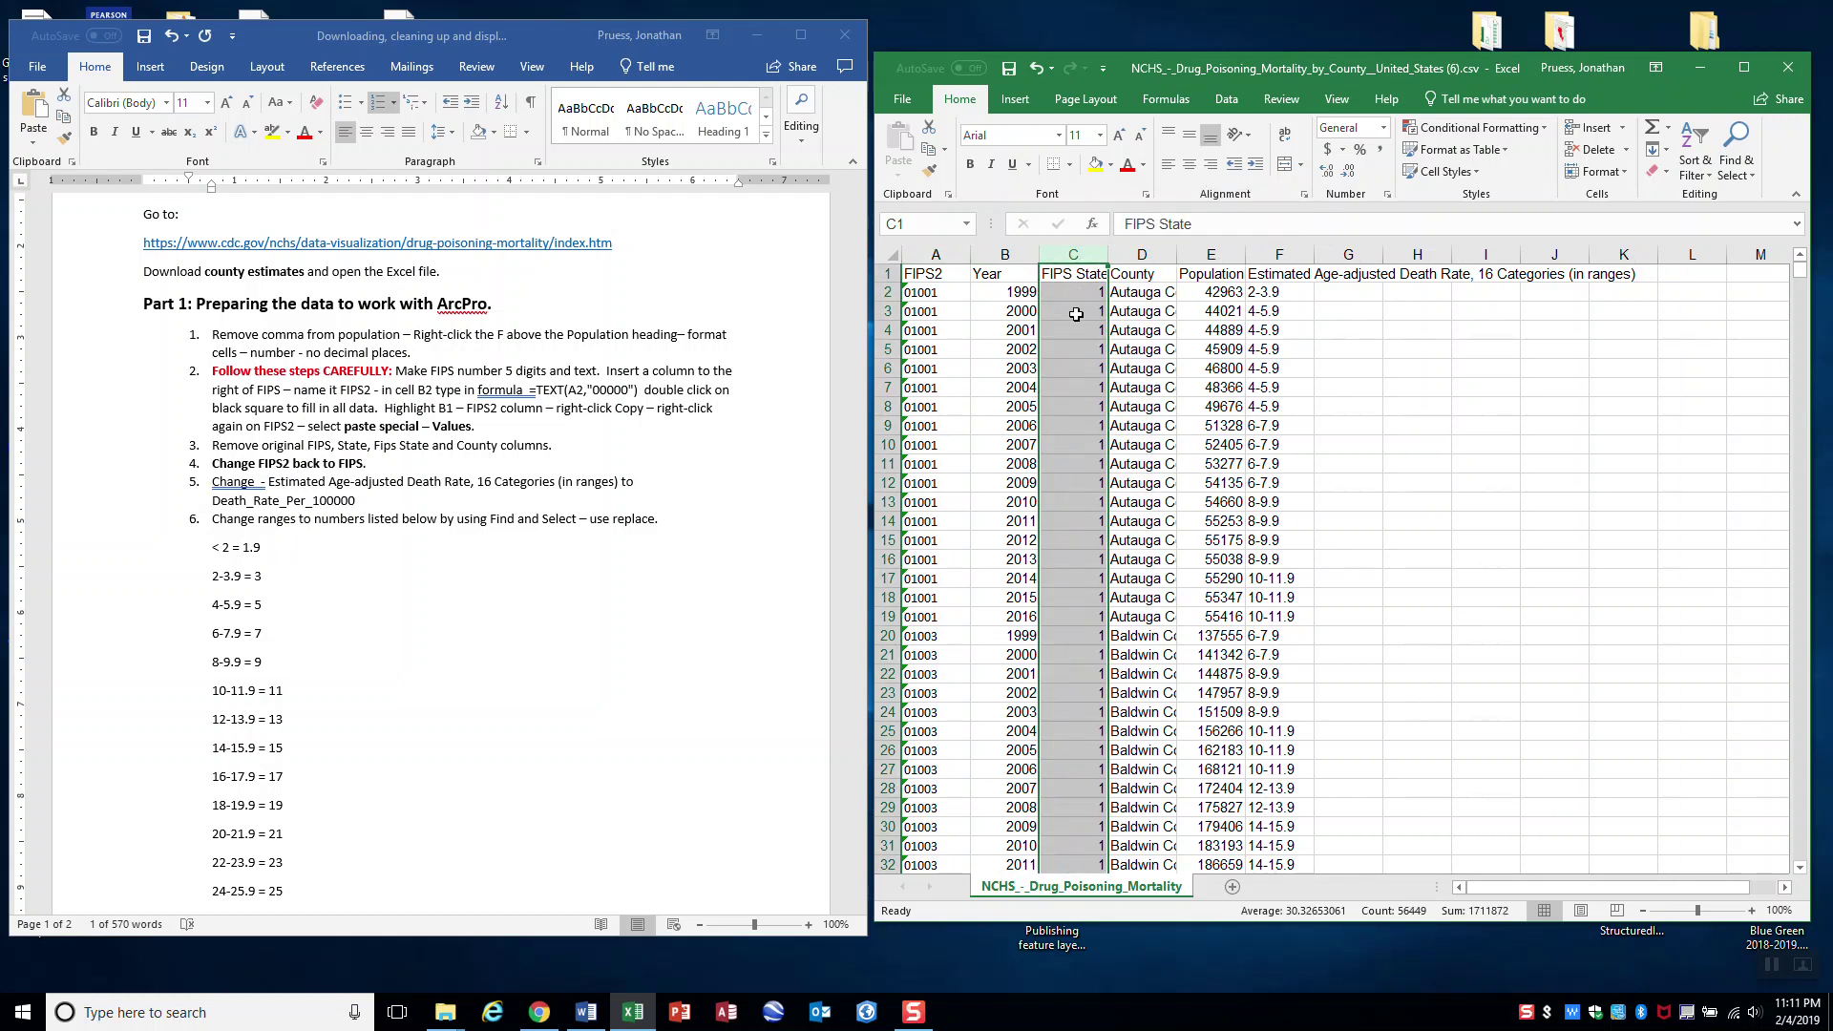
right_click(1074, 256)
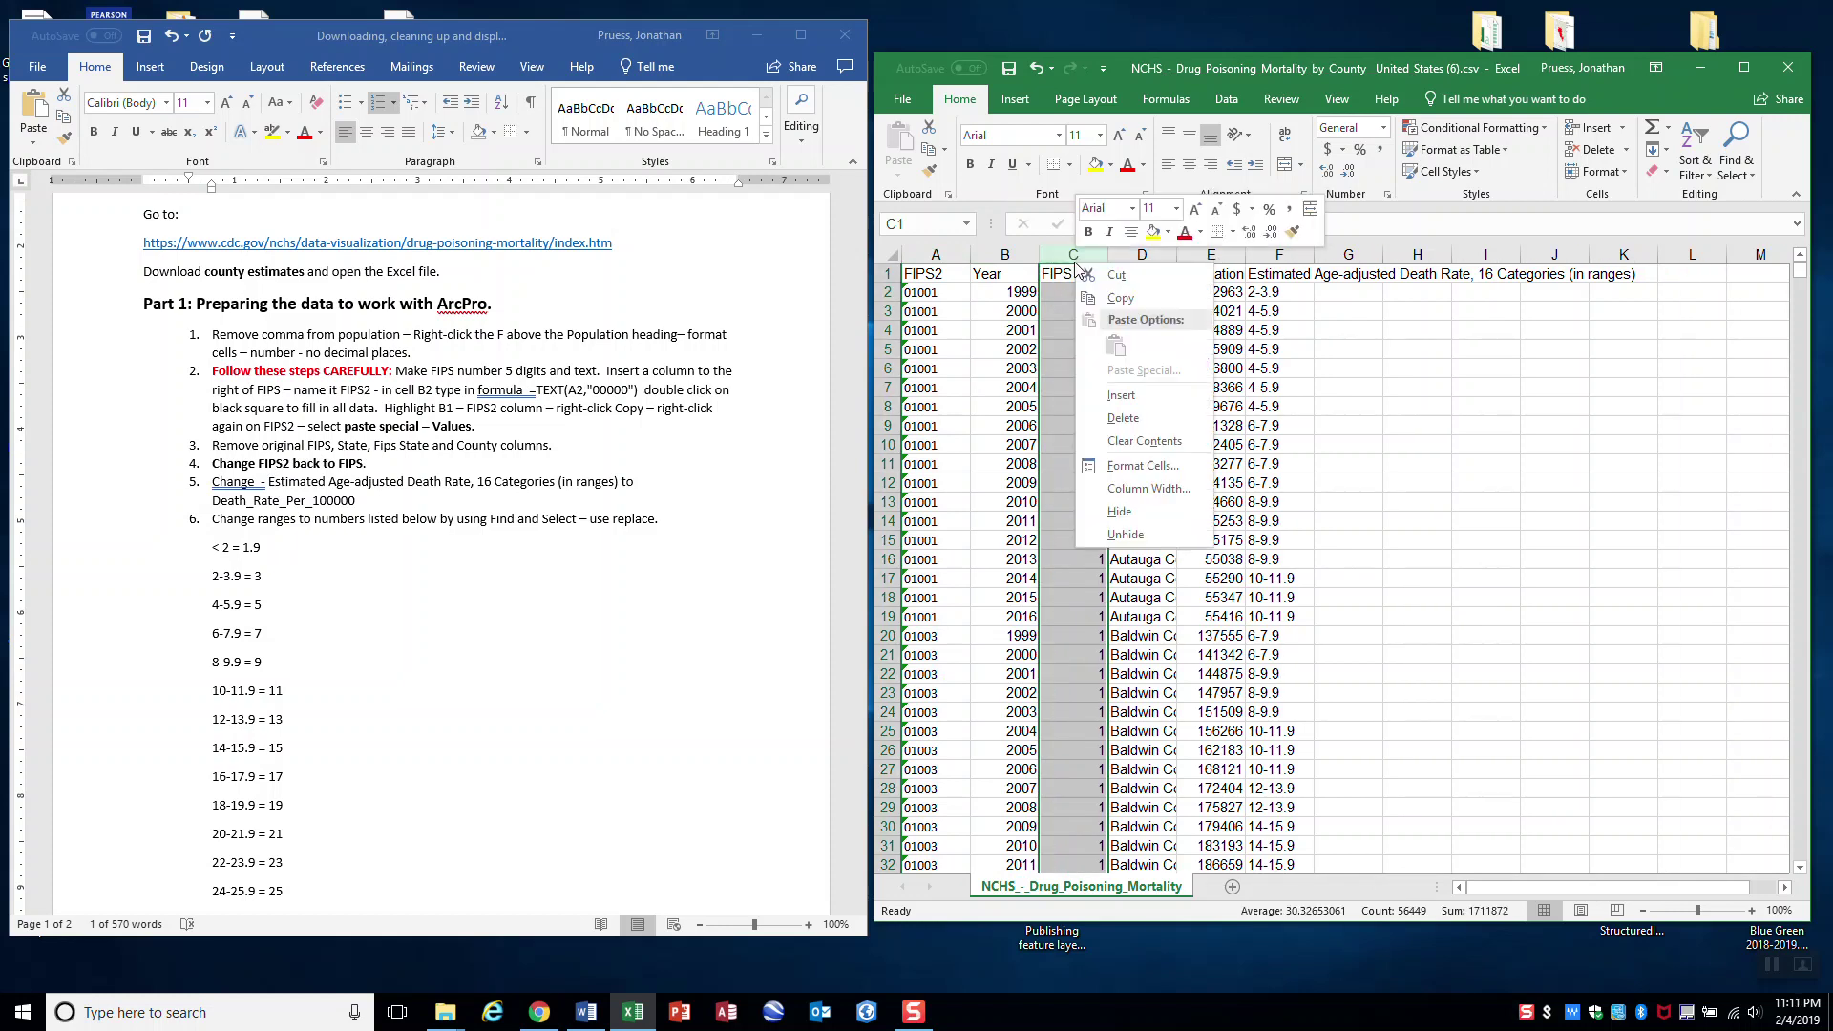
click(1122, 417)
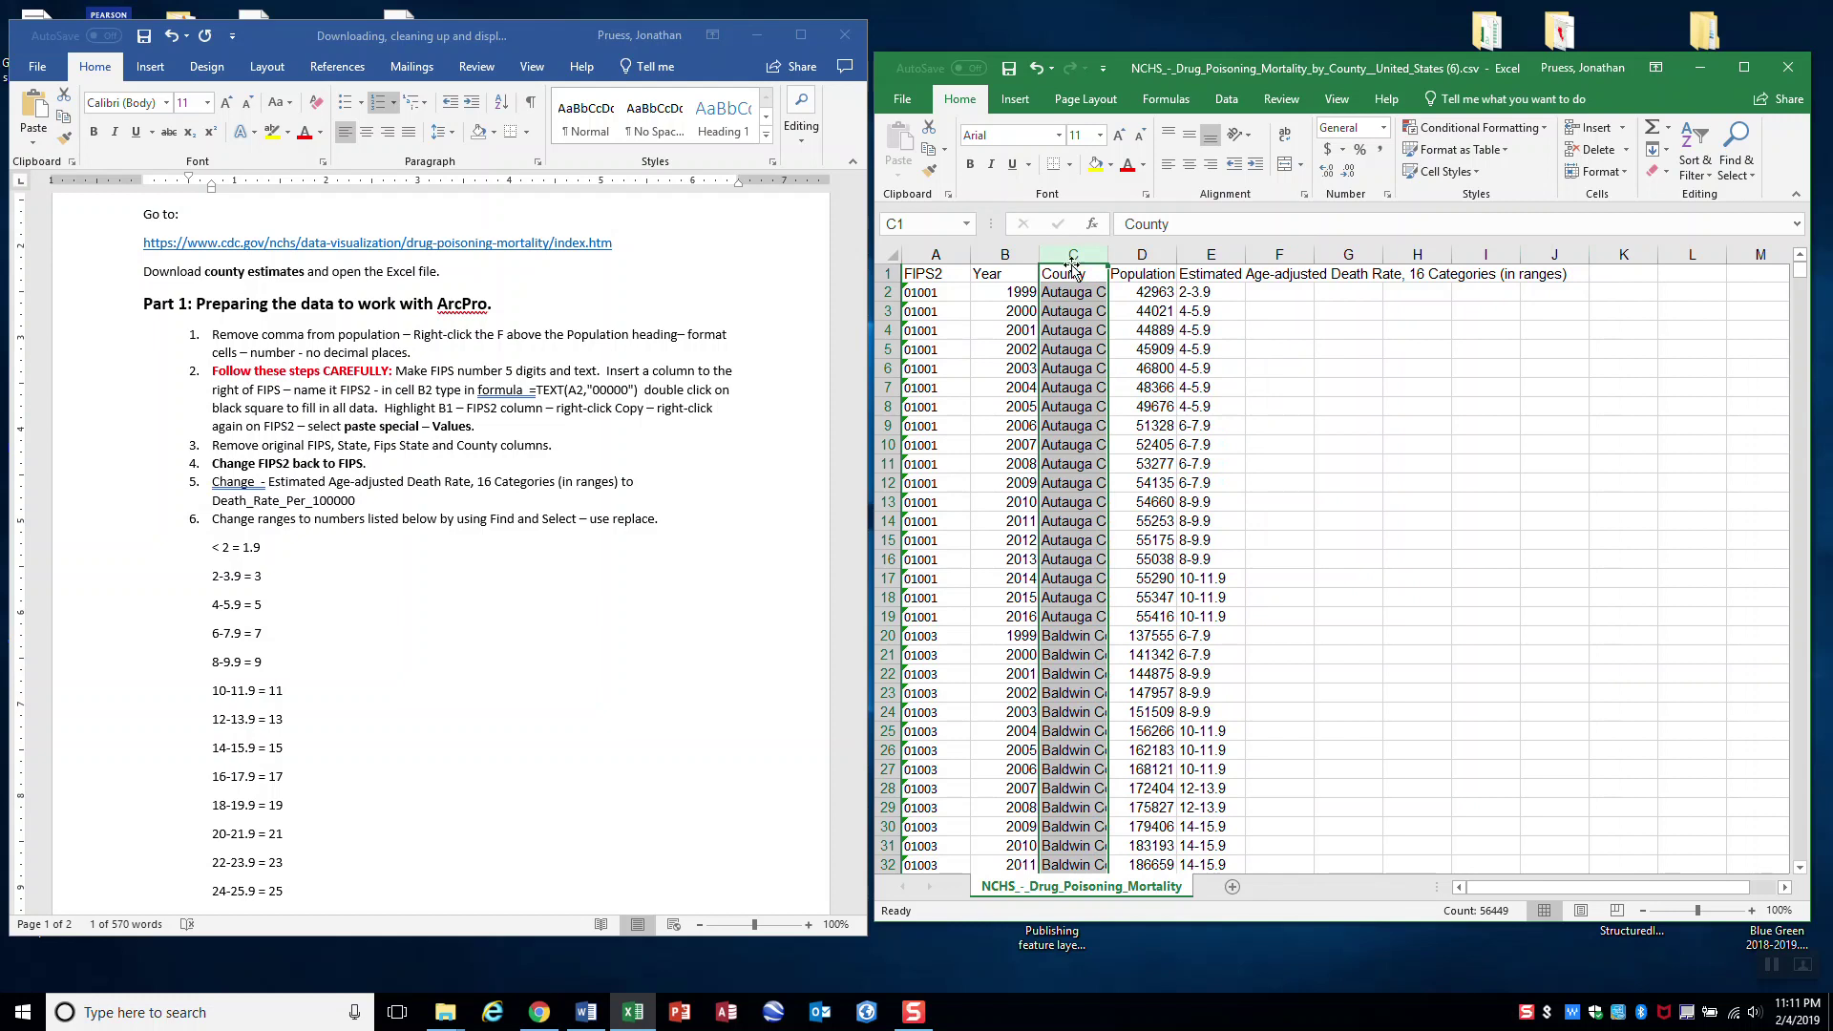
right_click(1073, 256)
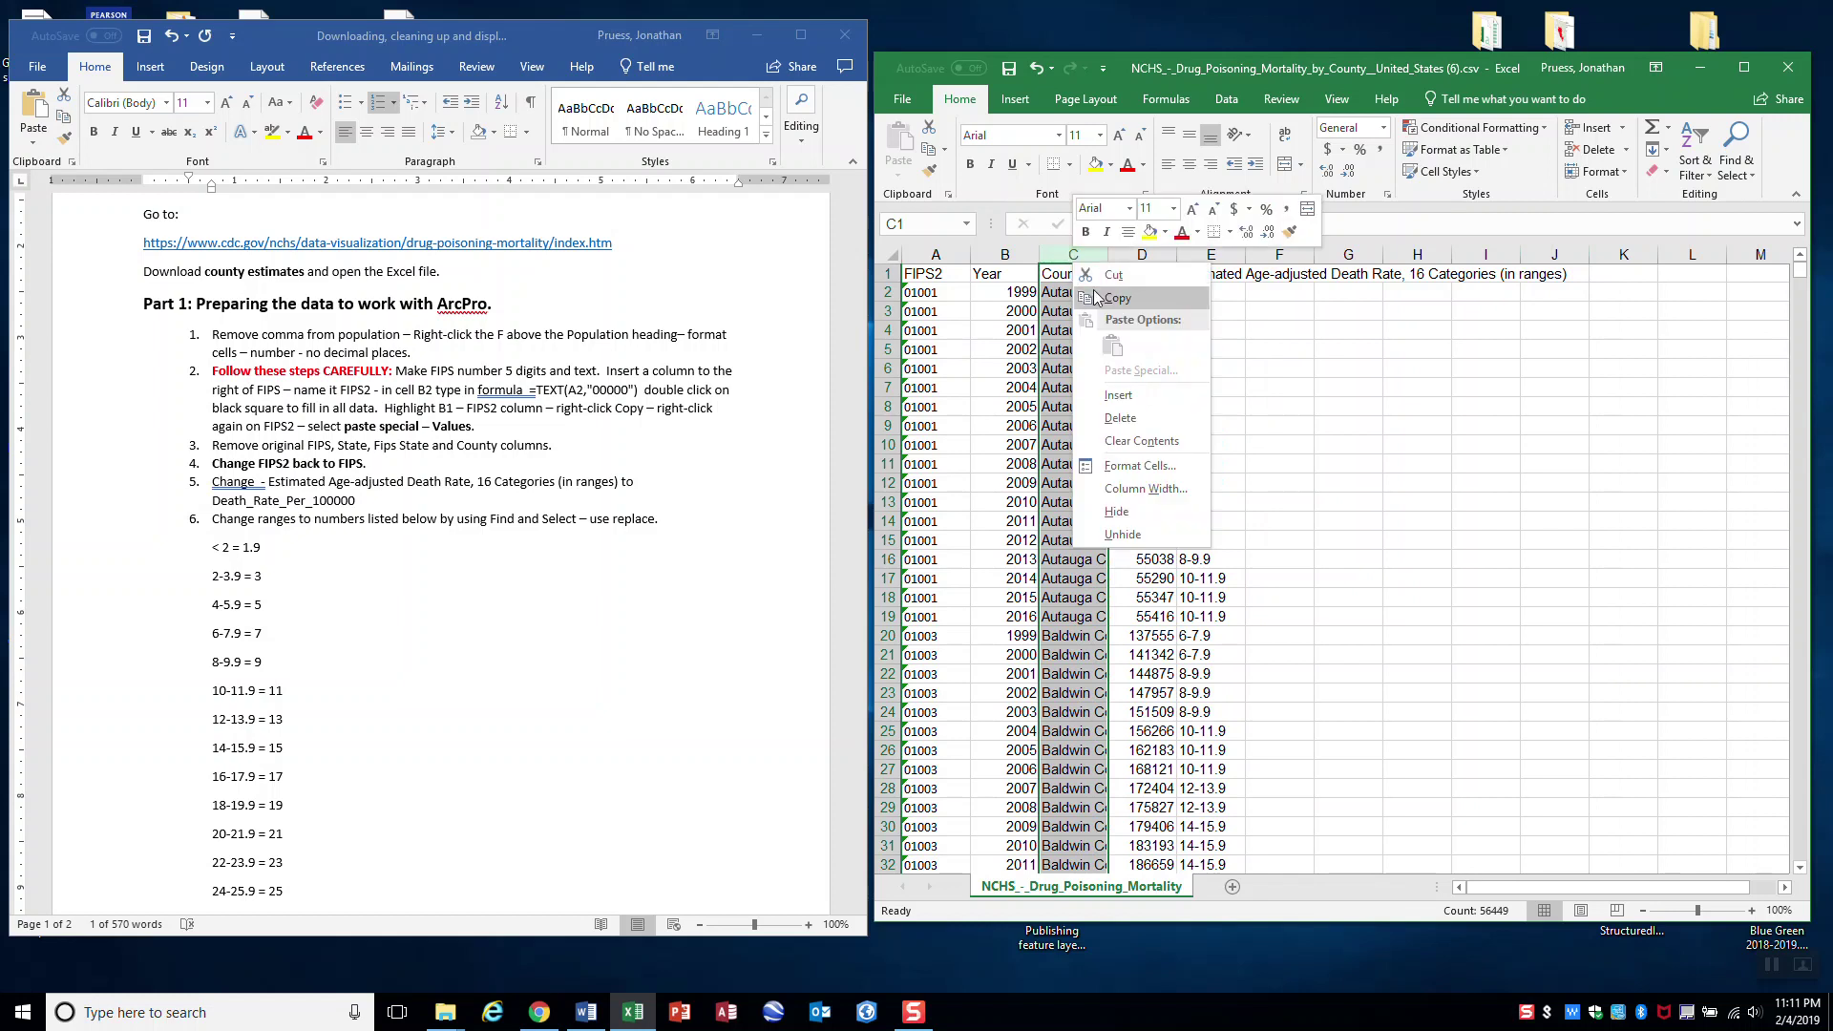
click(1120, 420)
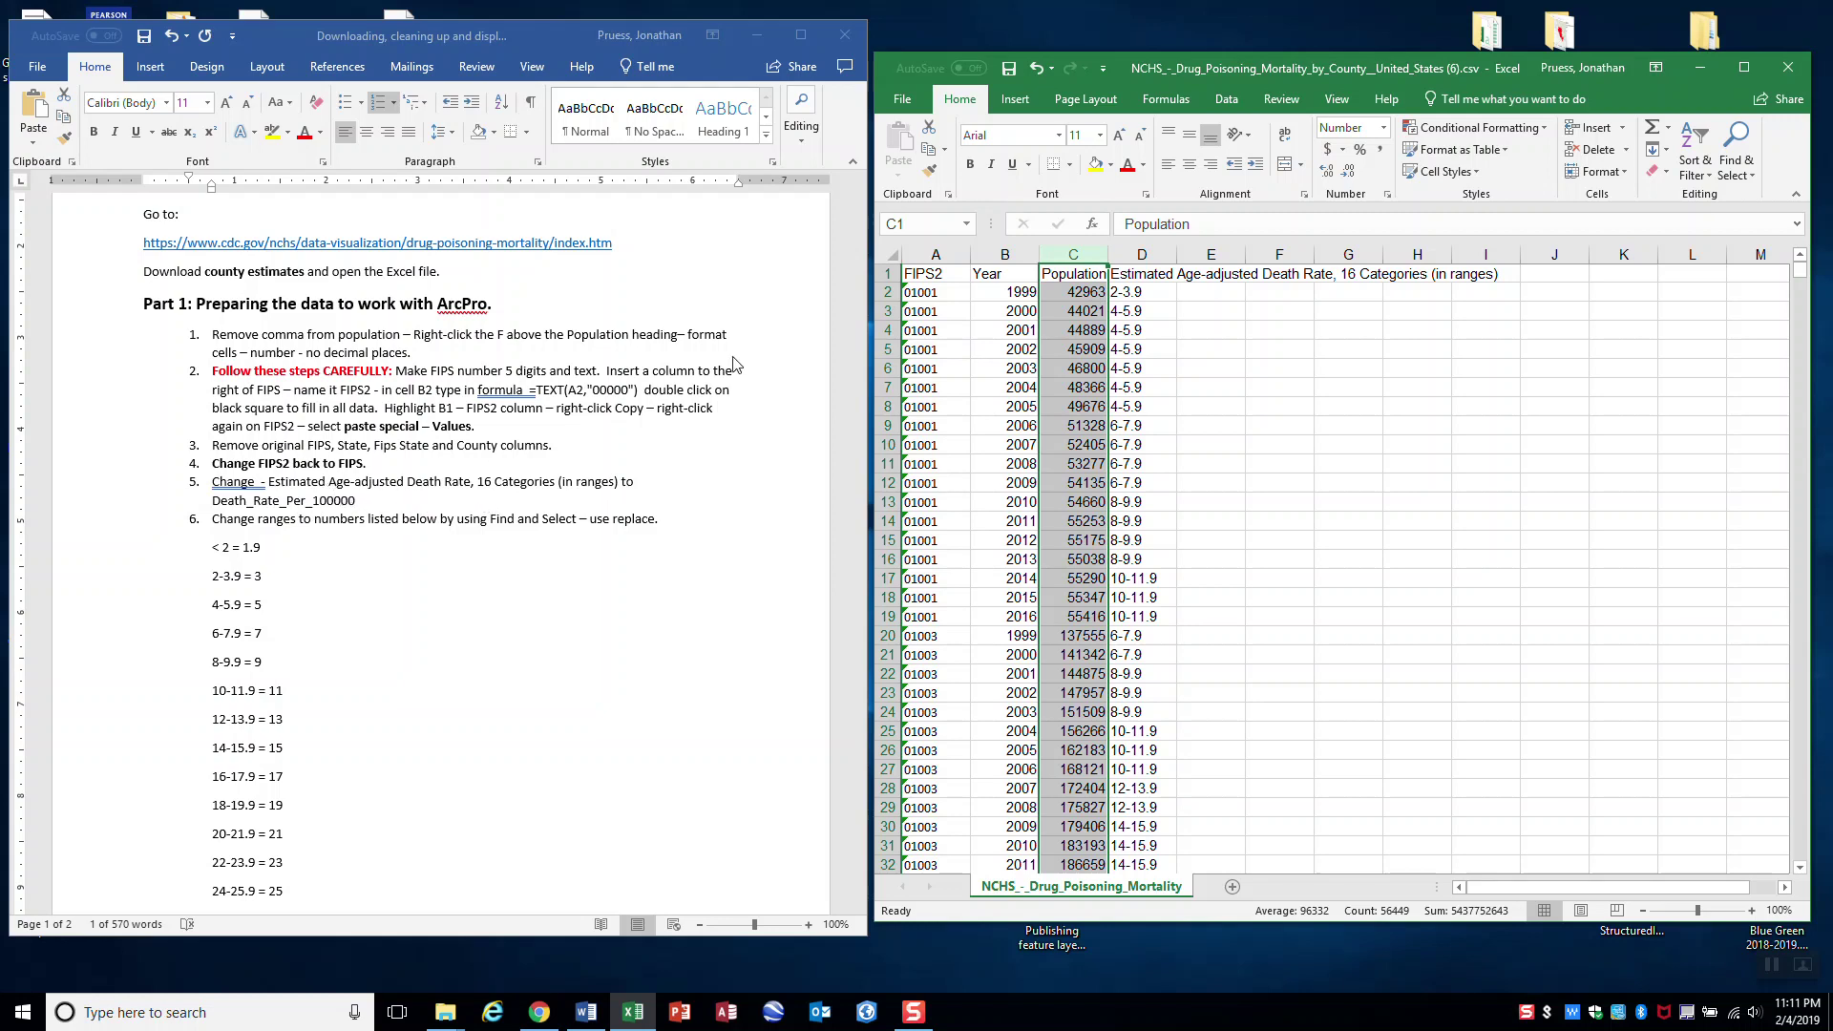
- Rename the FIPS2 header in cell A1 to FIPS and save the workbook
click(934, 275)
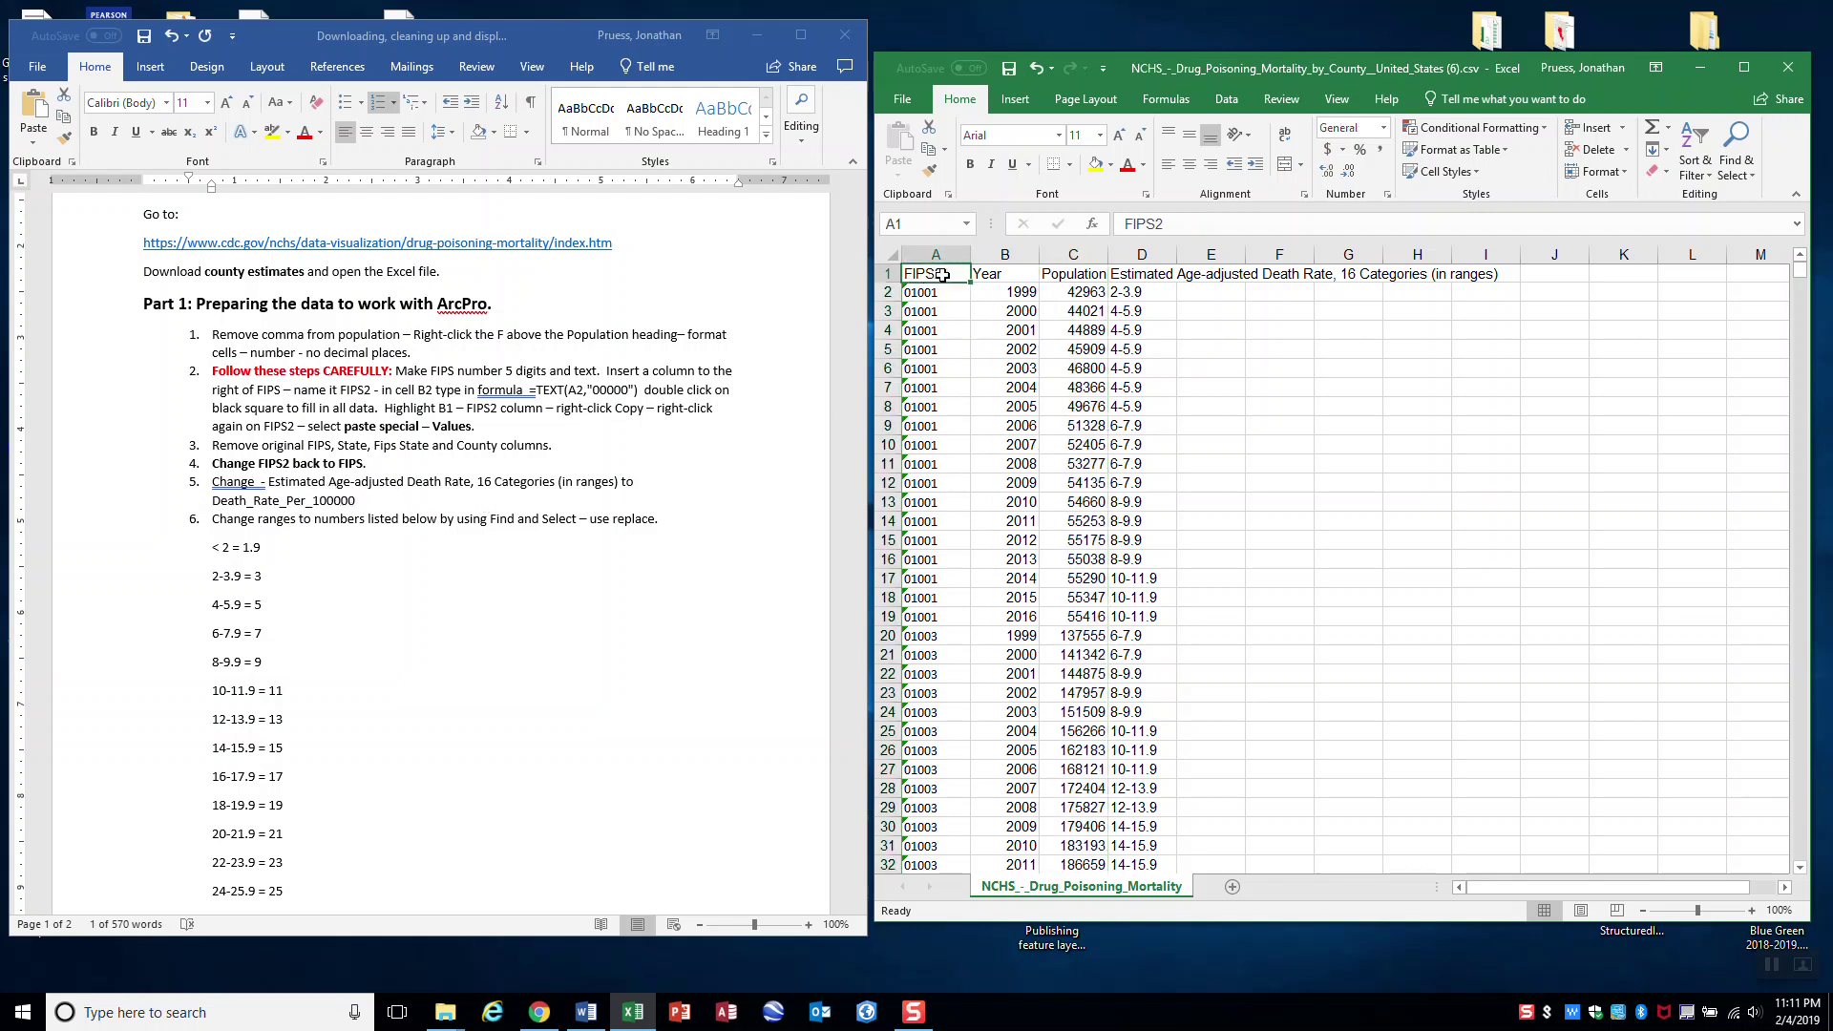
double_click(939, 274)
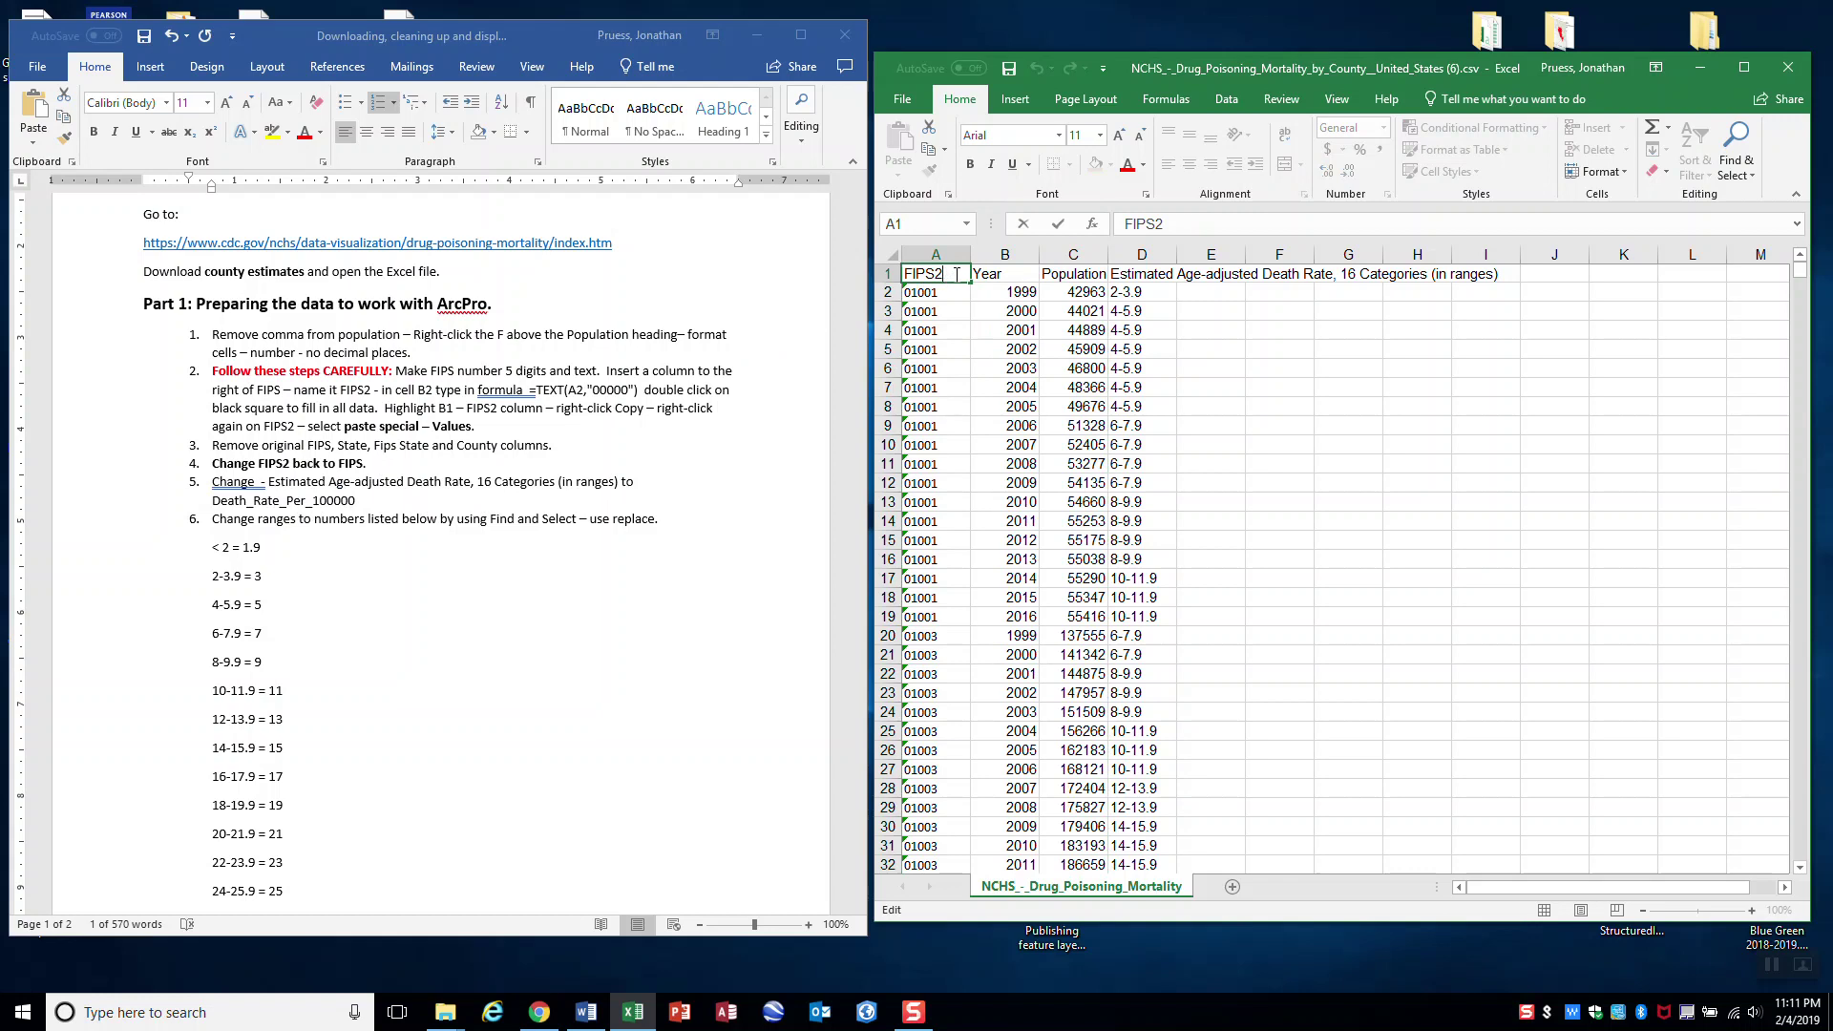
key(BackSpace)
click(1009, 68)
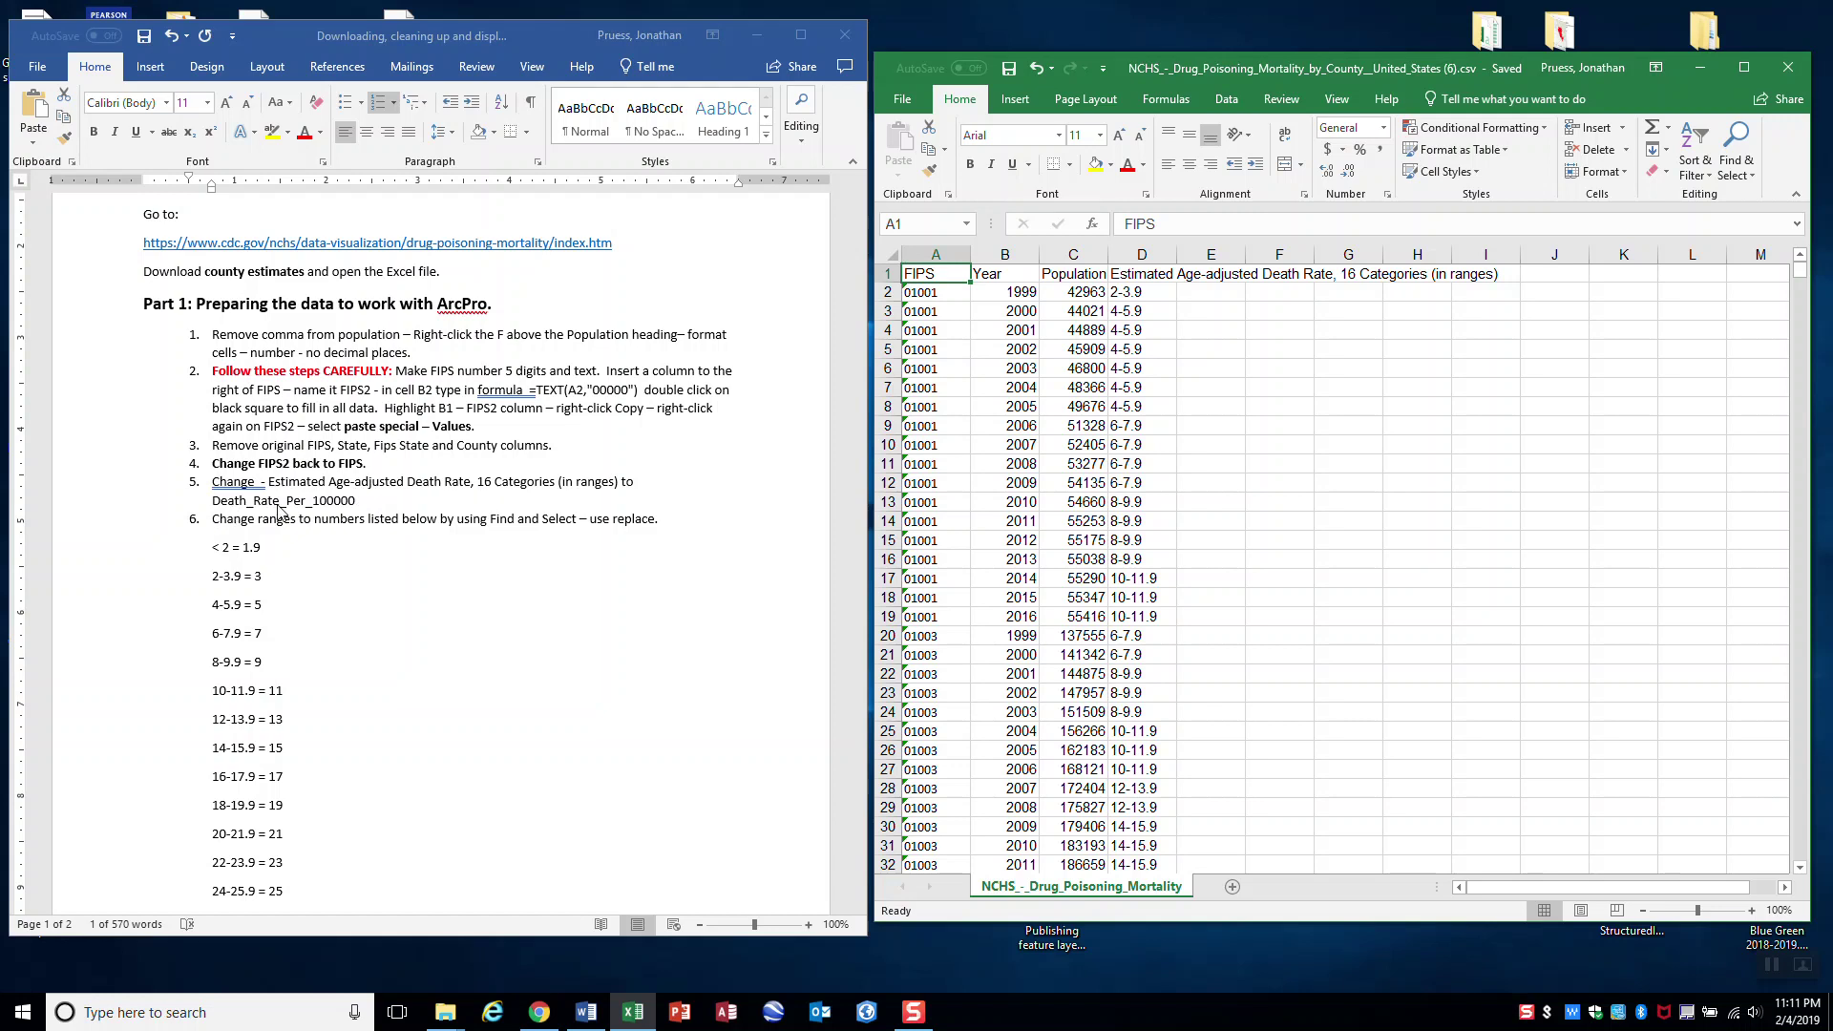
- Replace the Estimated Age-adjusted Death Rate header in cell D1 with Death_Rate_Per_100000
click(1139, 273)
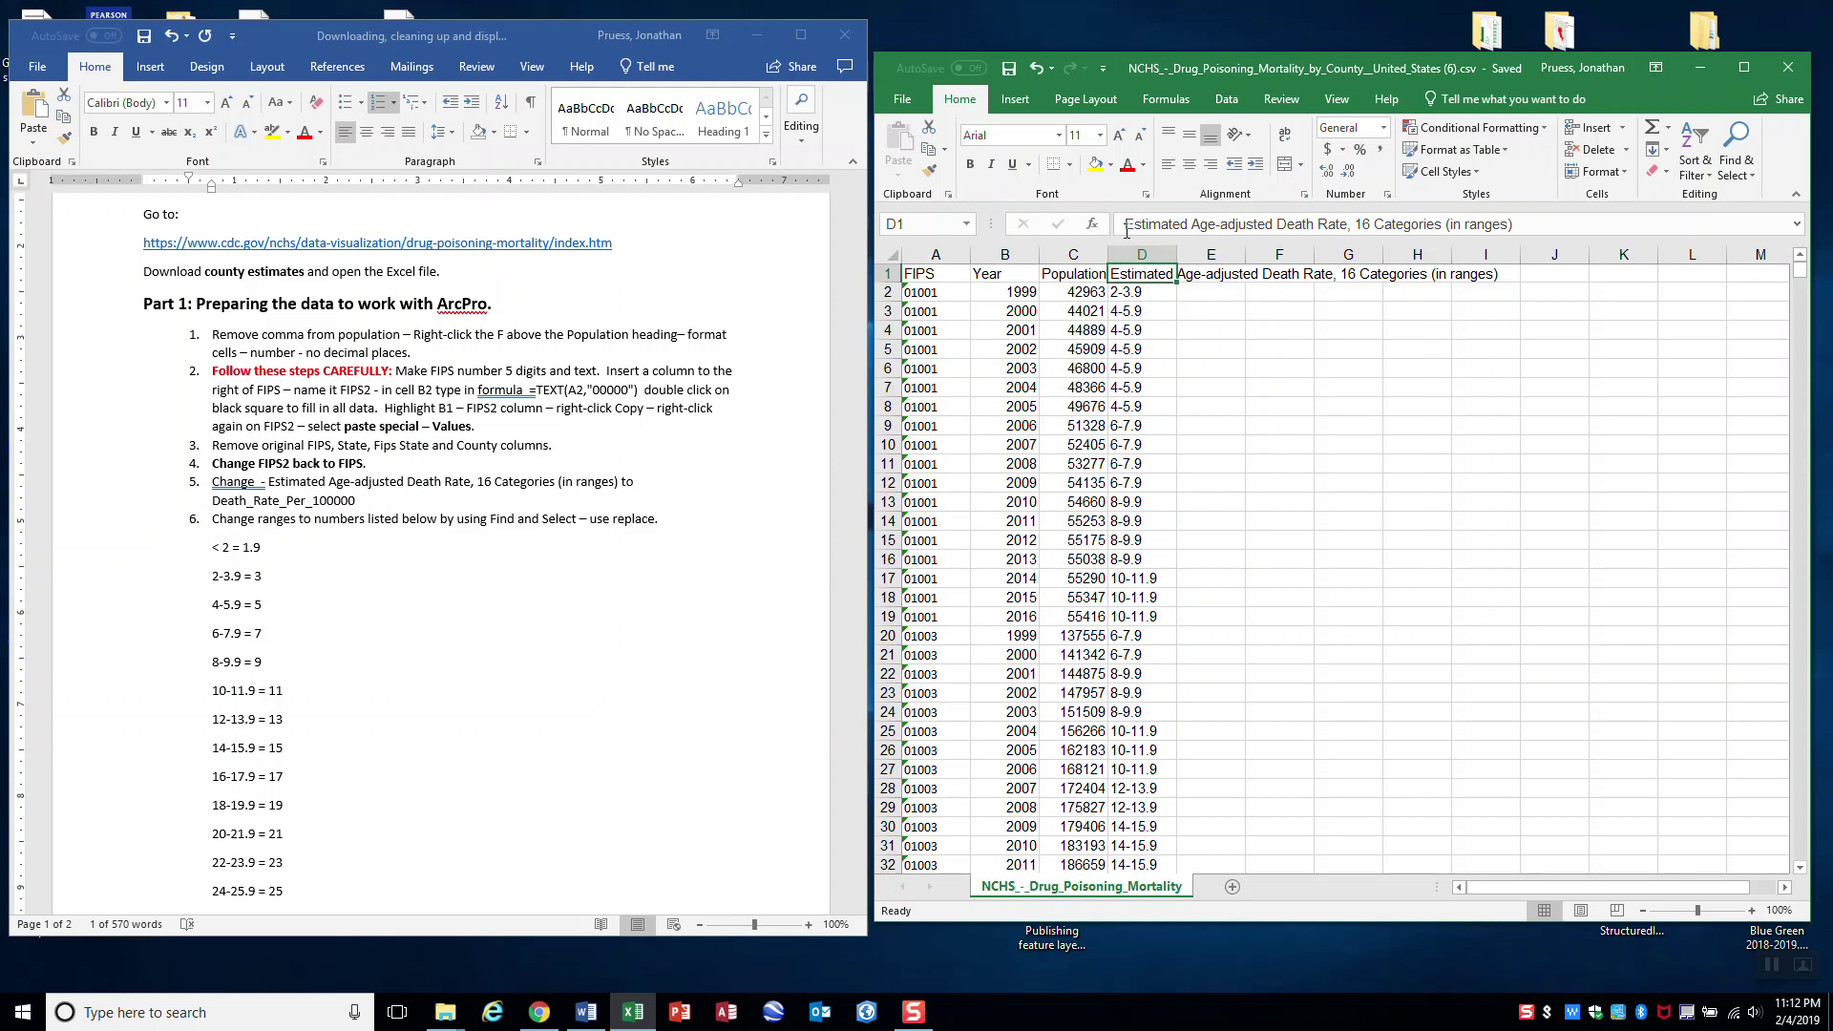
drag(1528, 224, 1128, 229)
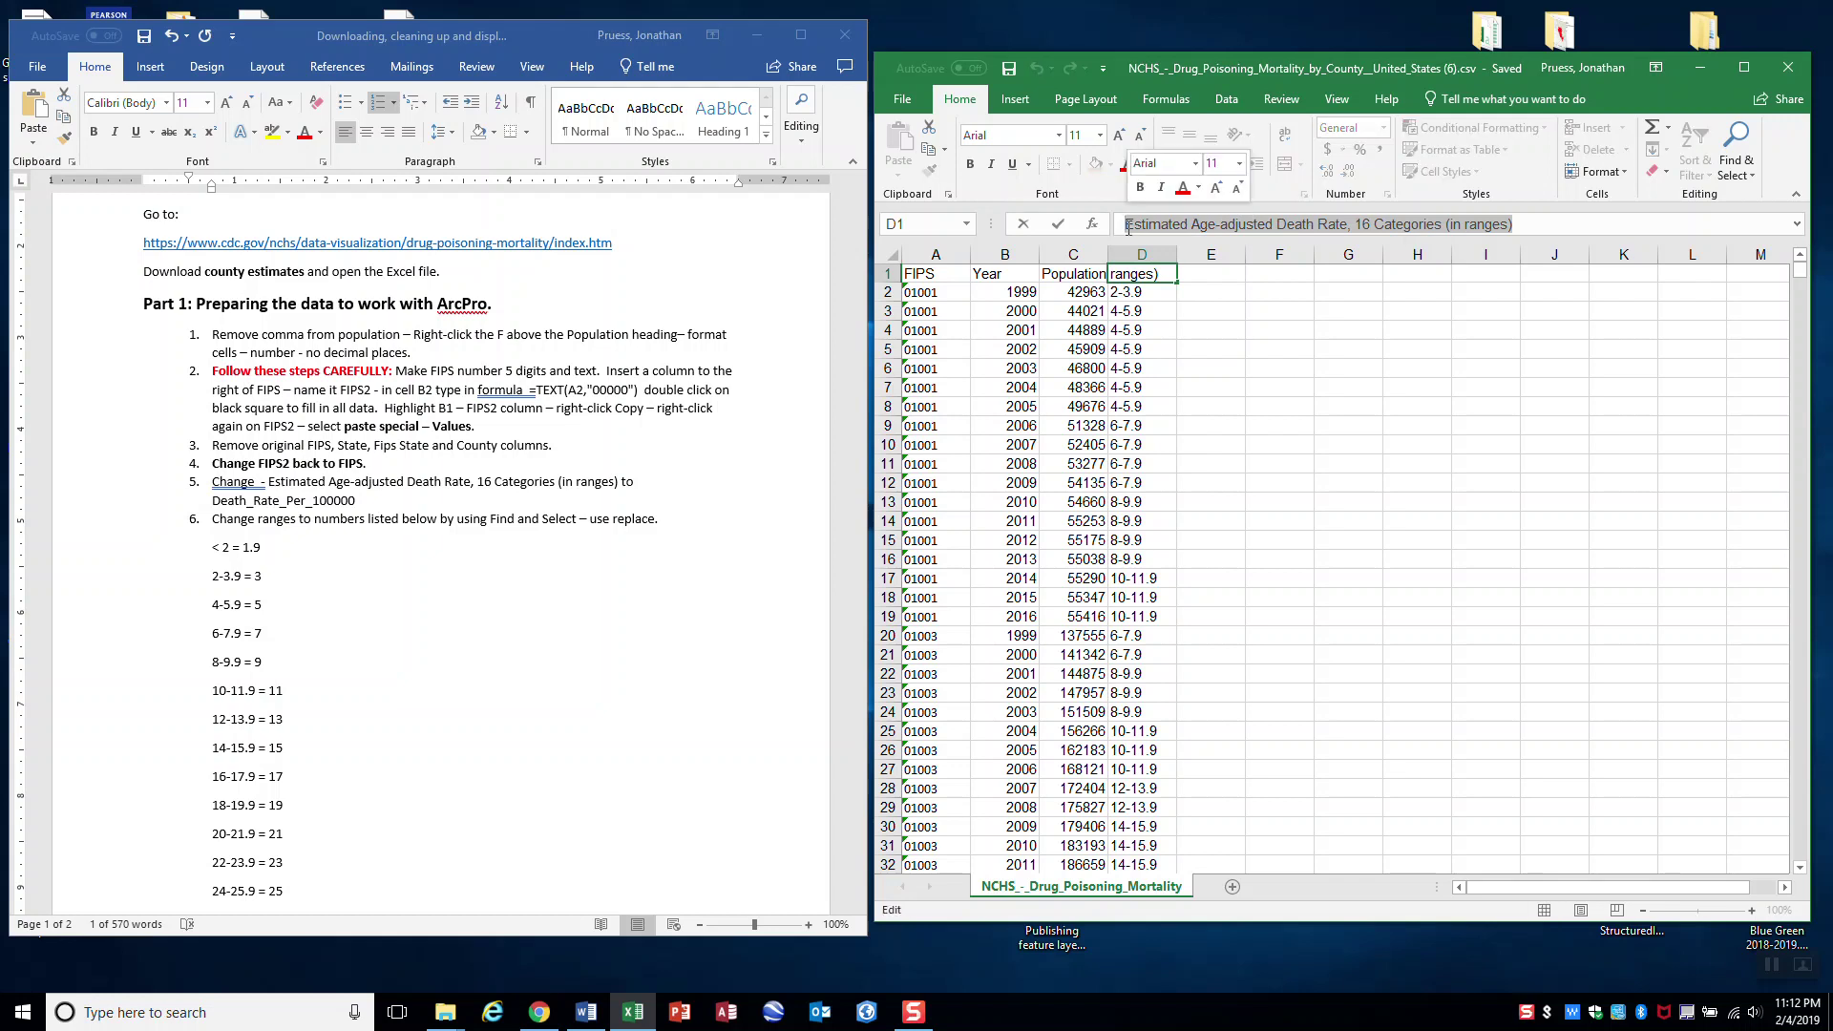
text(Death)
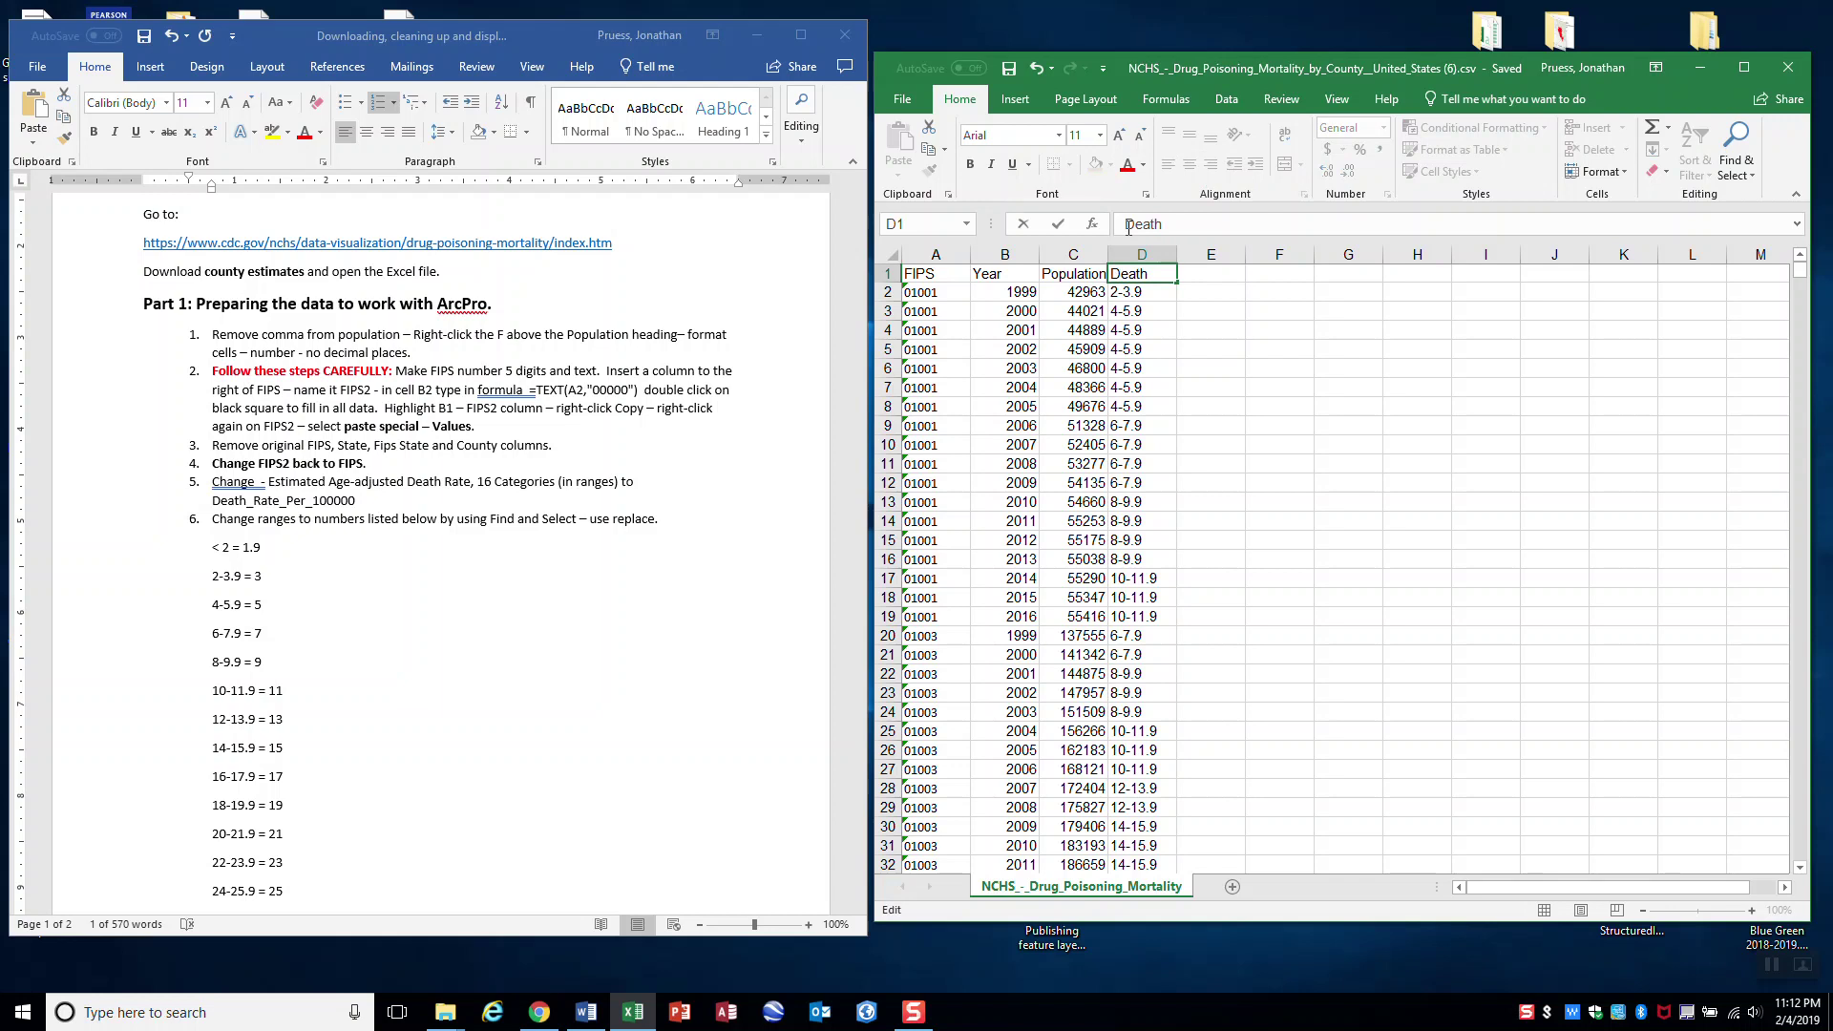
text(_Rate_Per_100000)
key(Return)
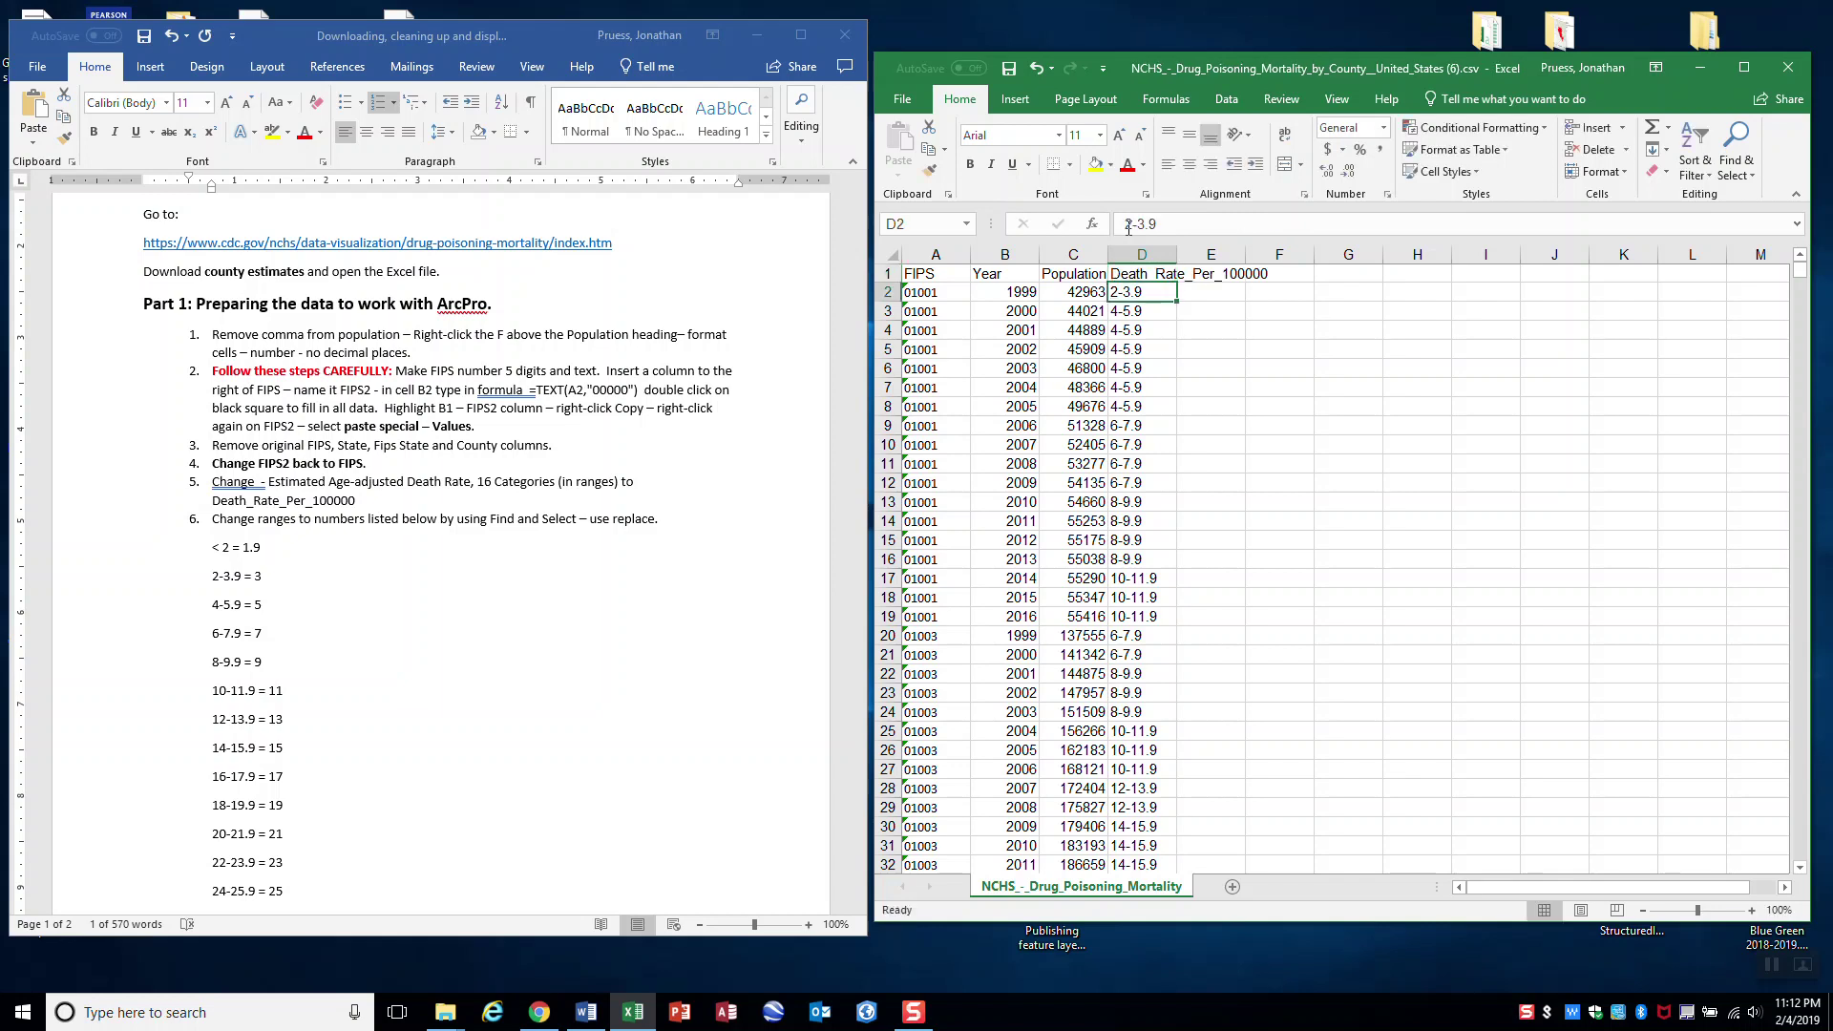
- Find all <2 entries in the sheet and replace every one with 1.9
click(1139, 276)
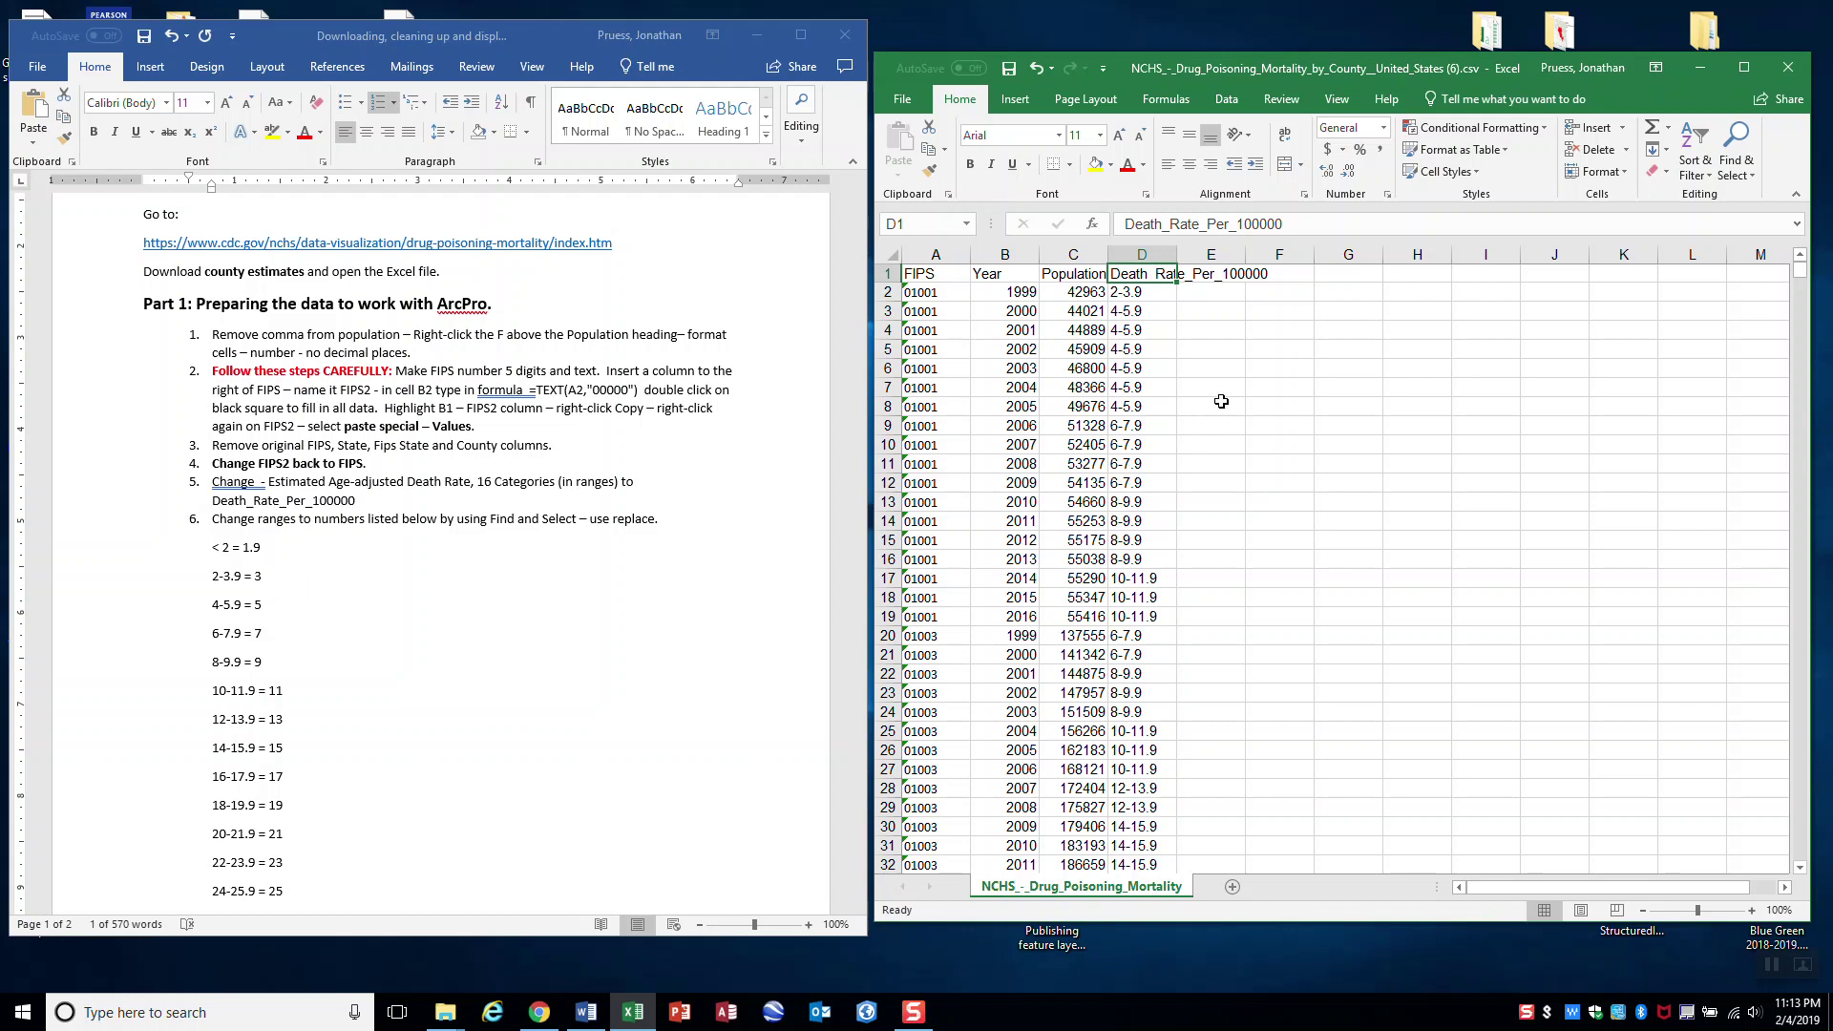
click(1737, 168)
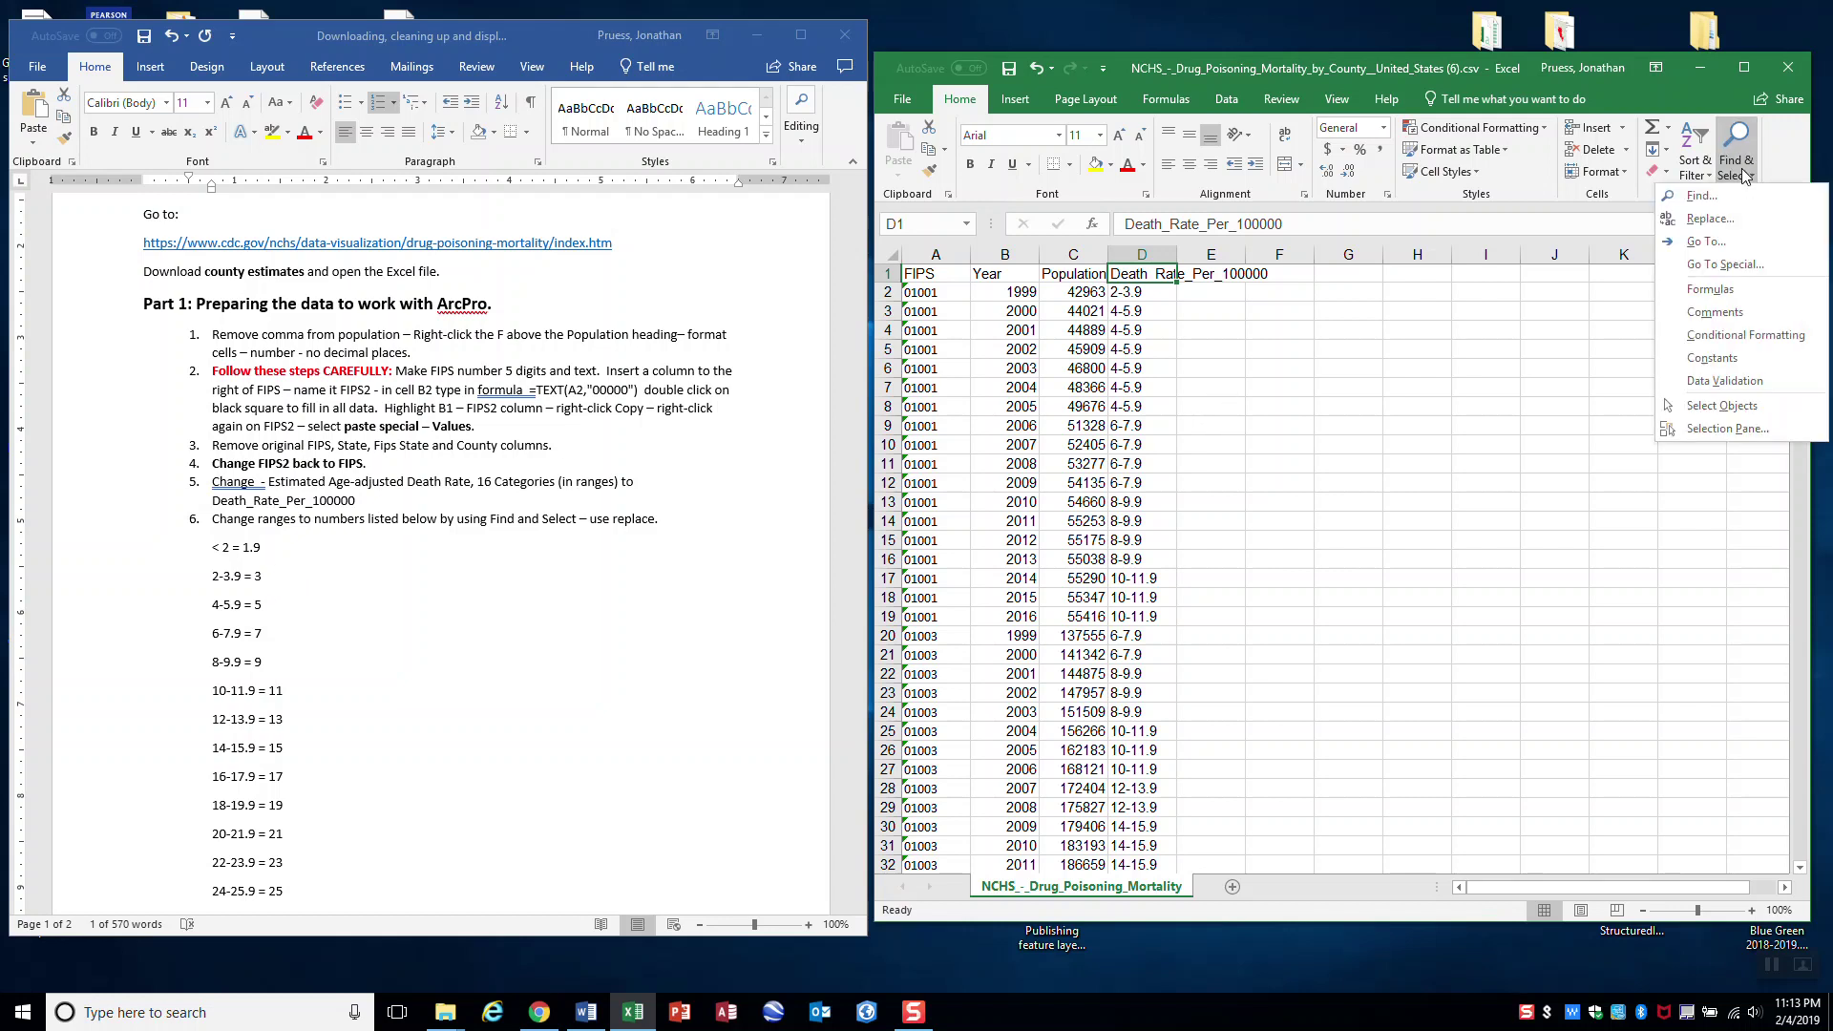
click(1705, 196)
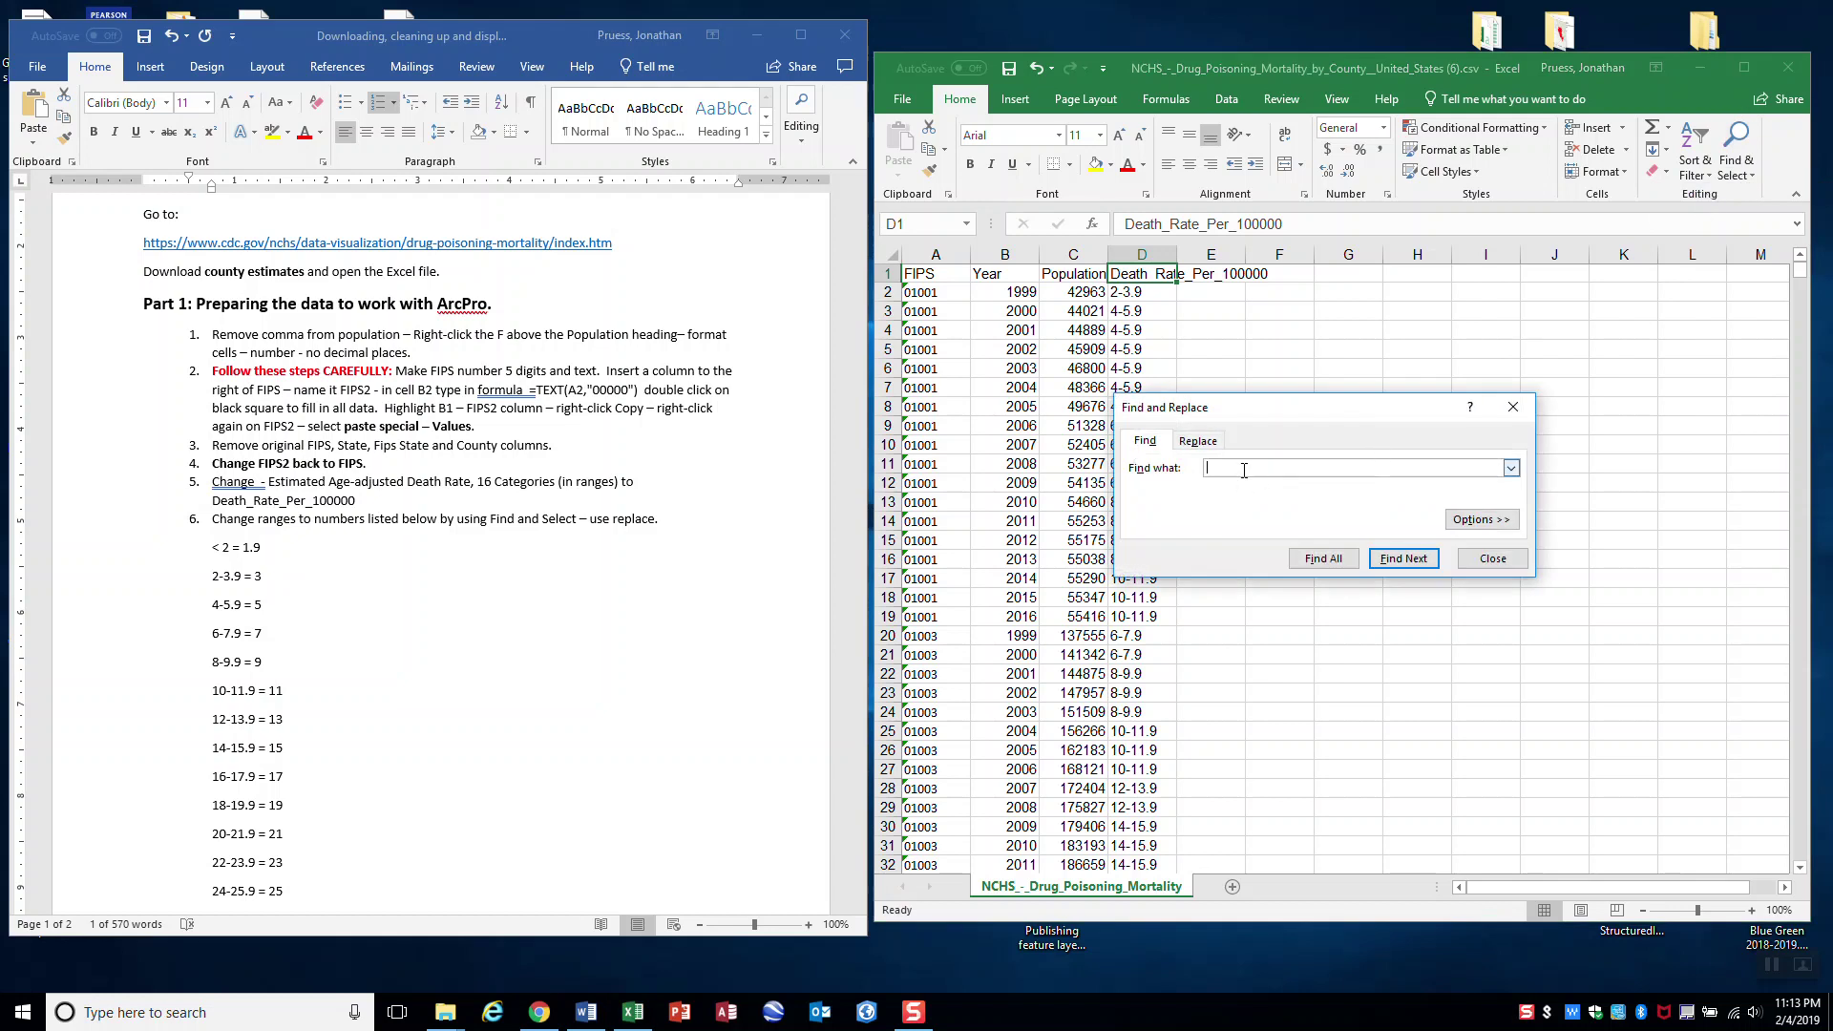
text(<2)
click(1330, 559)
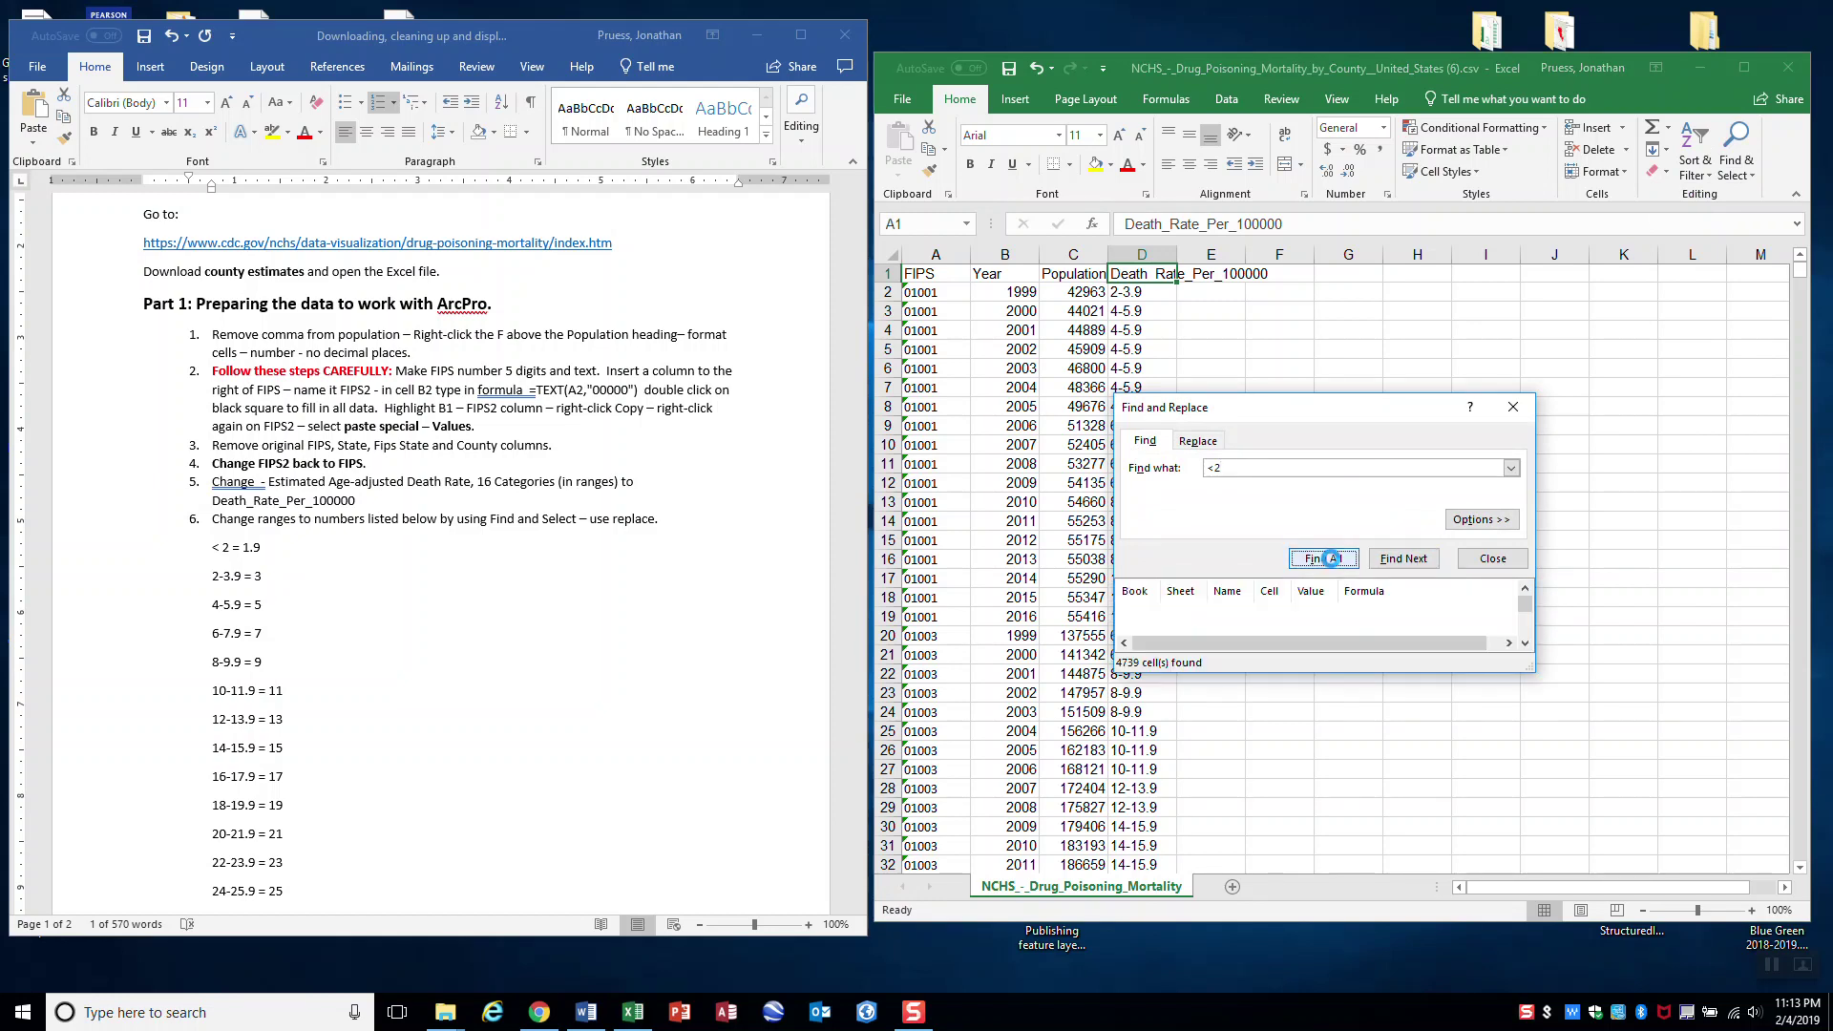
click(1205, 445)
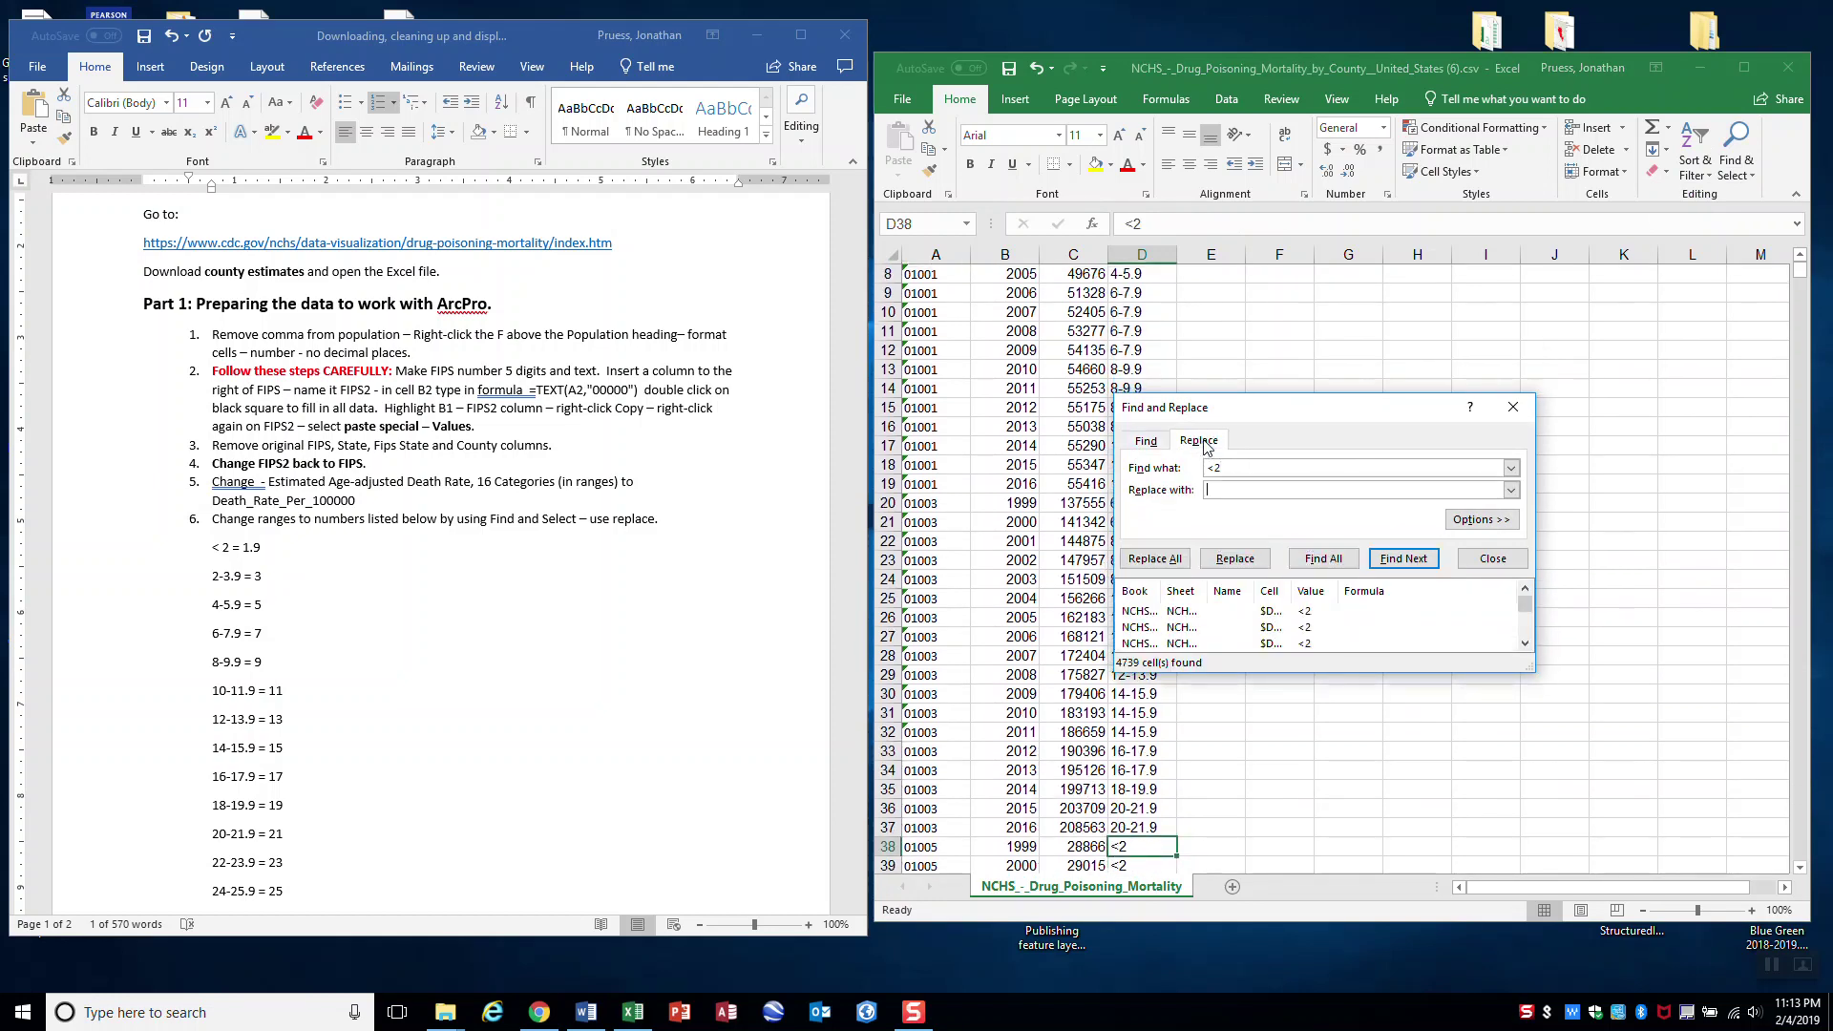
click(1234, 492)
text(1.9)
click(1171, 561)
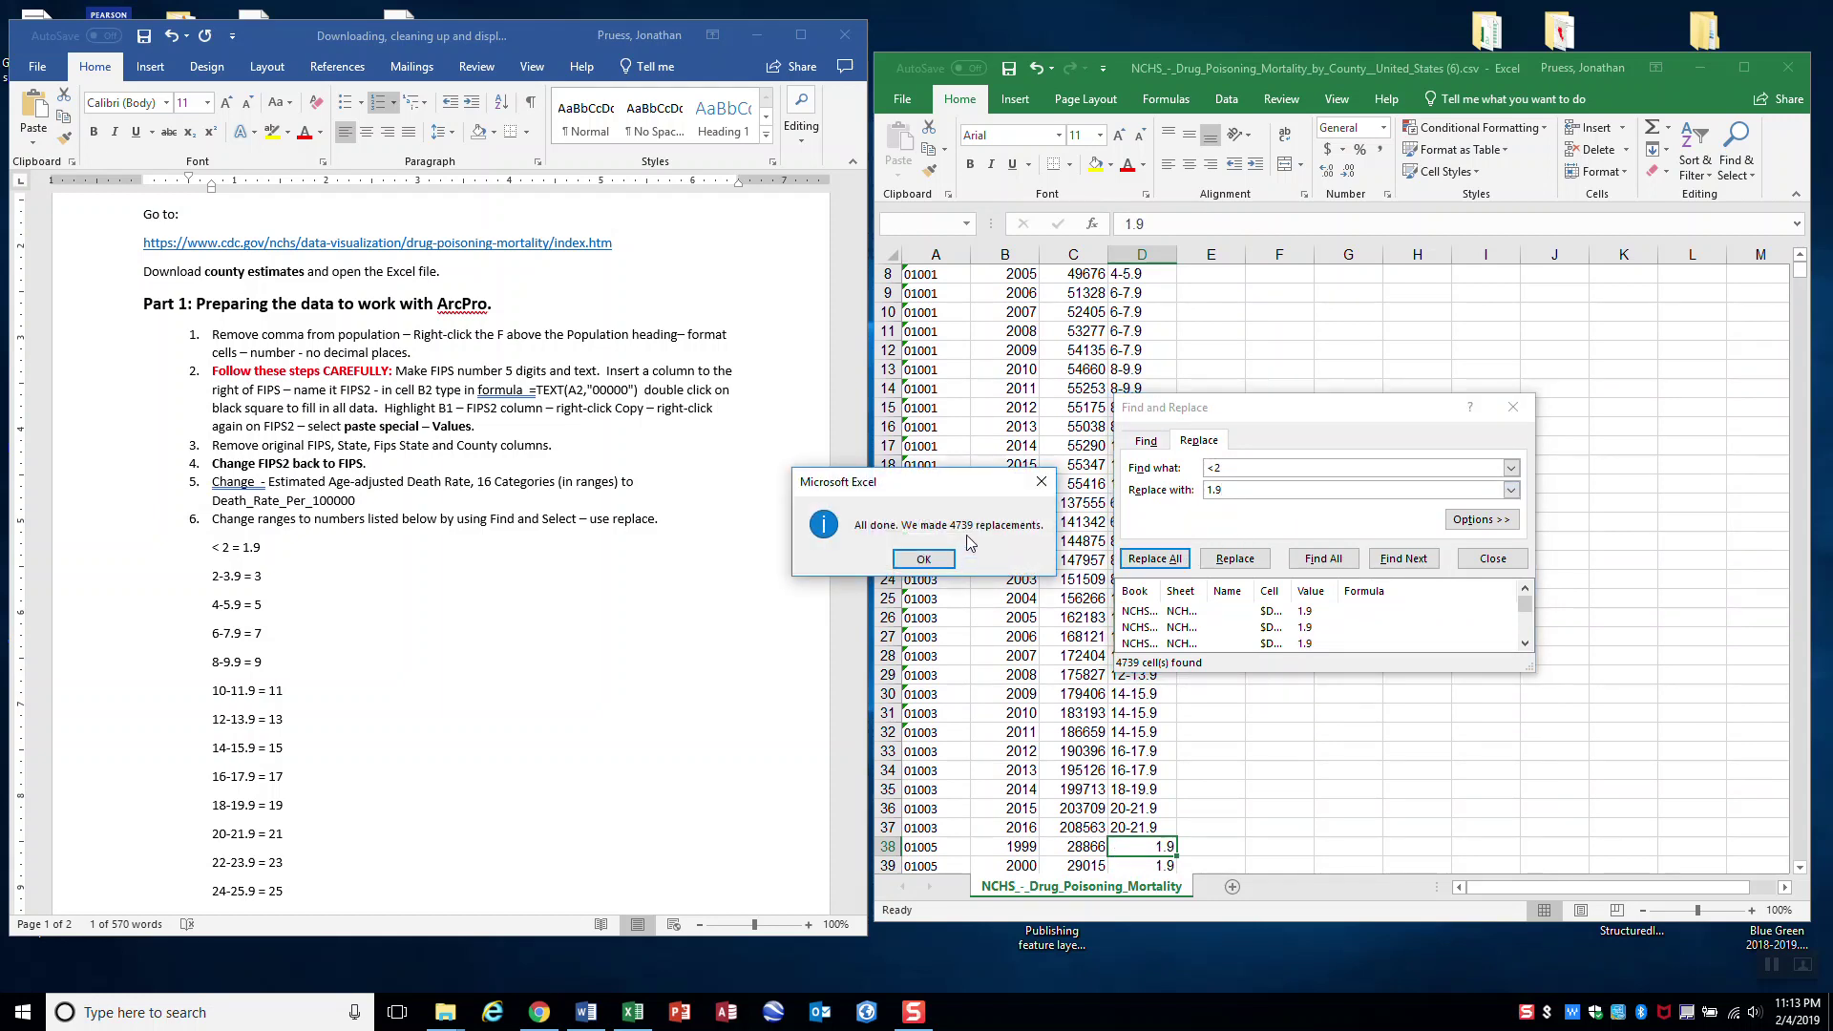
click(923, 560)
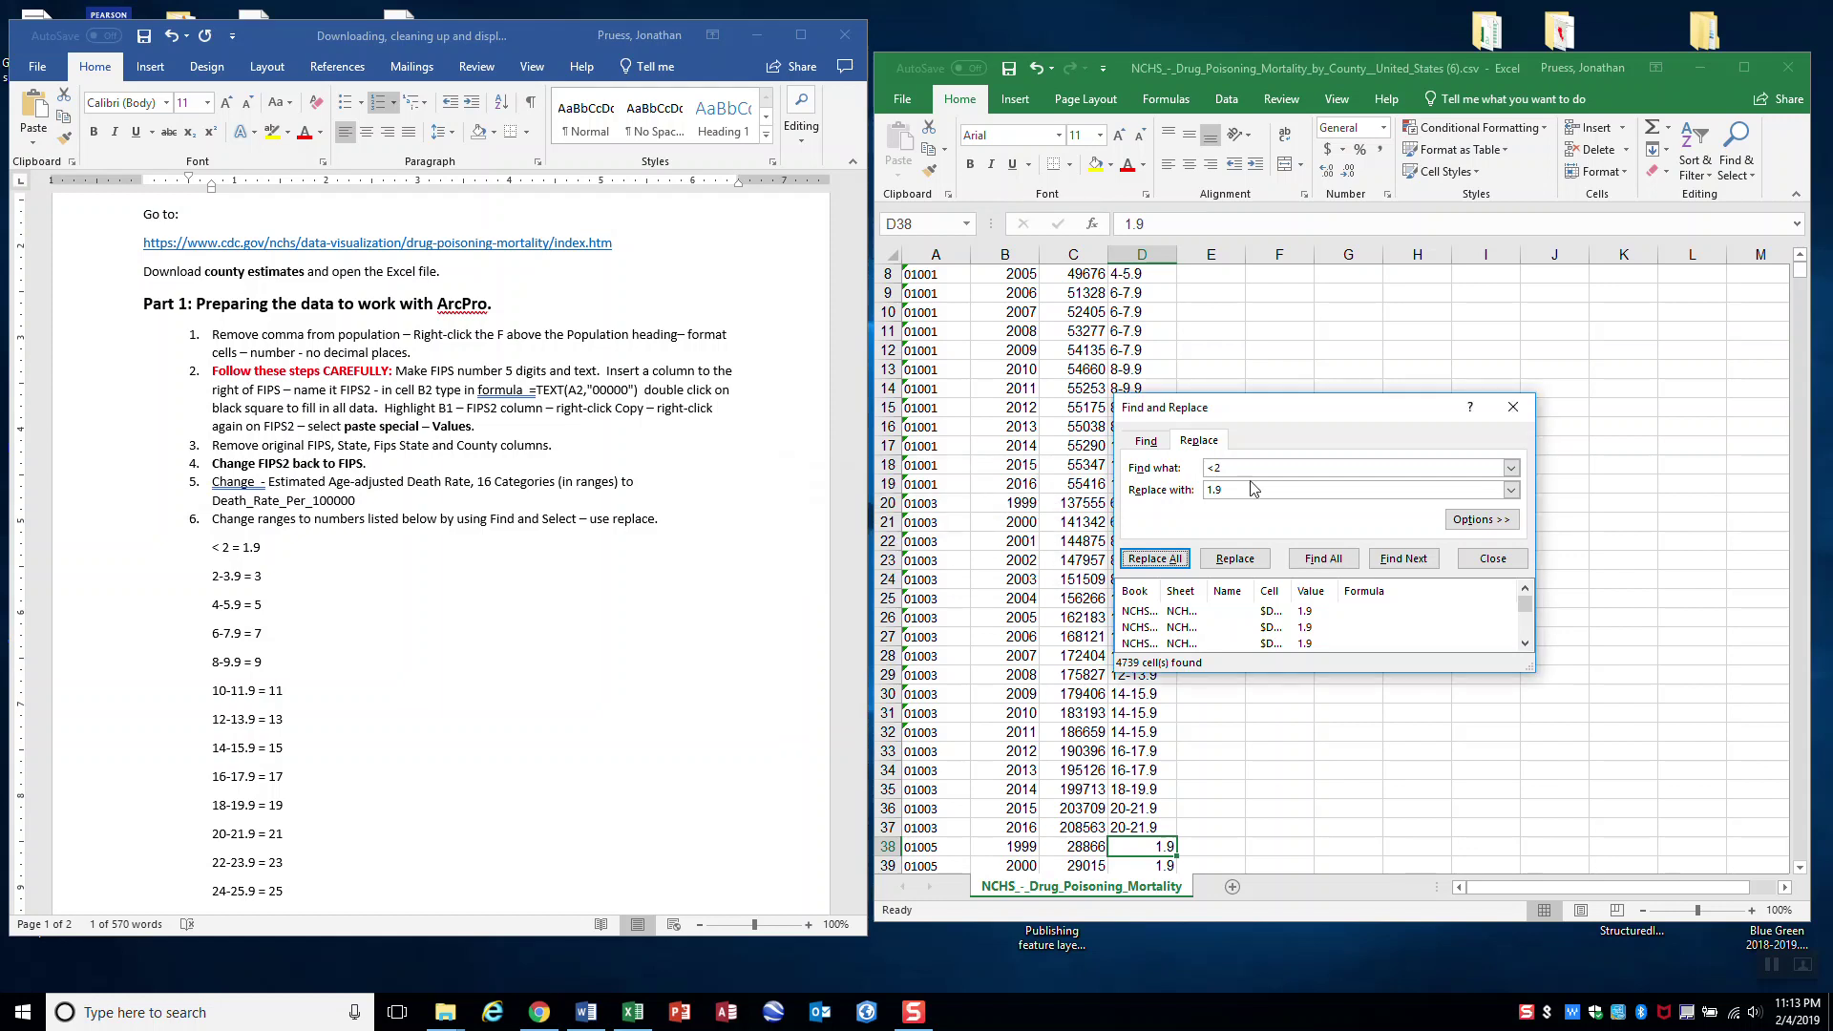
- Move the Find and Replace dialog clear of the data and replace all 2-3.9 entries with 3
drag(1369, 410, 1567, 316)
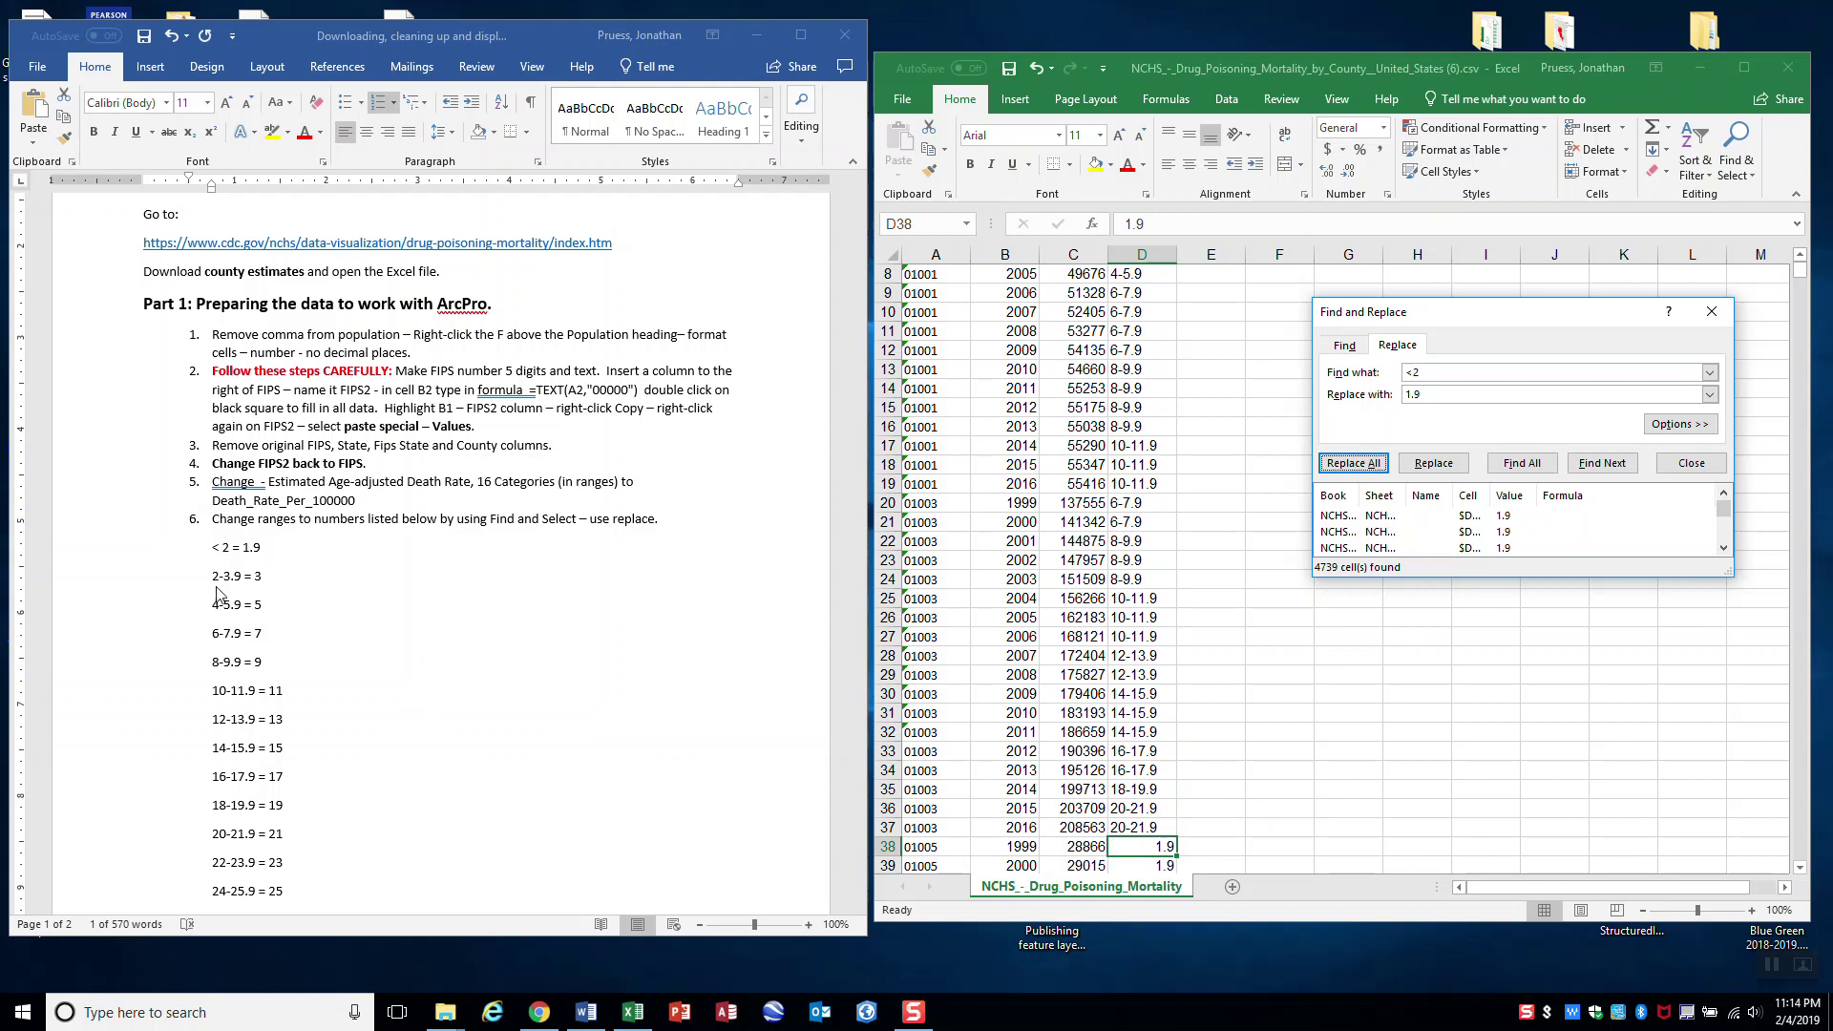
drag(1422, 372, 1406, 376)
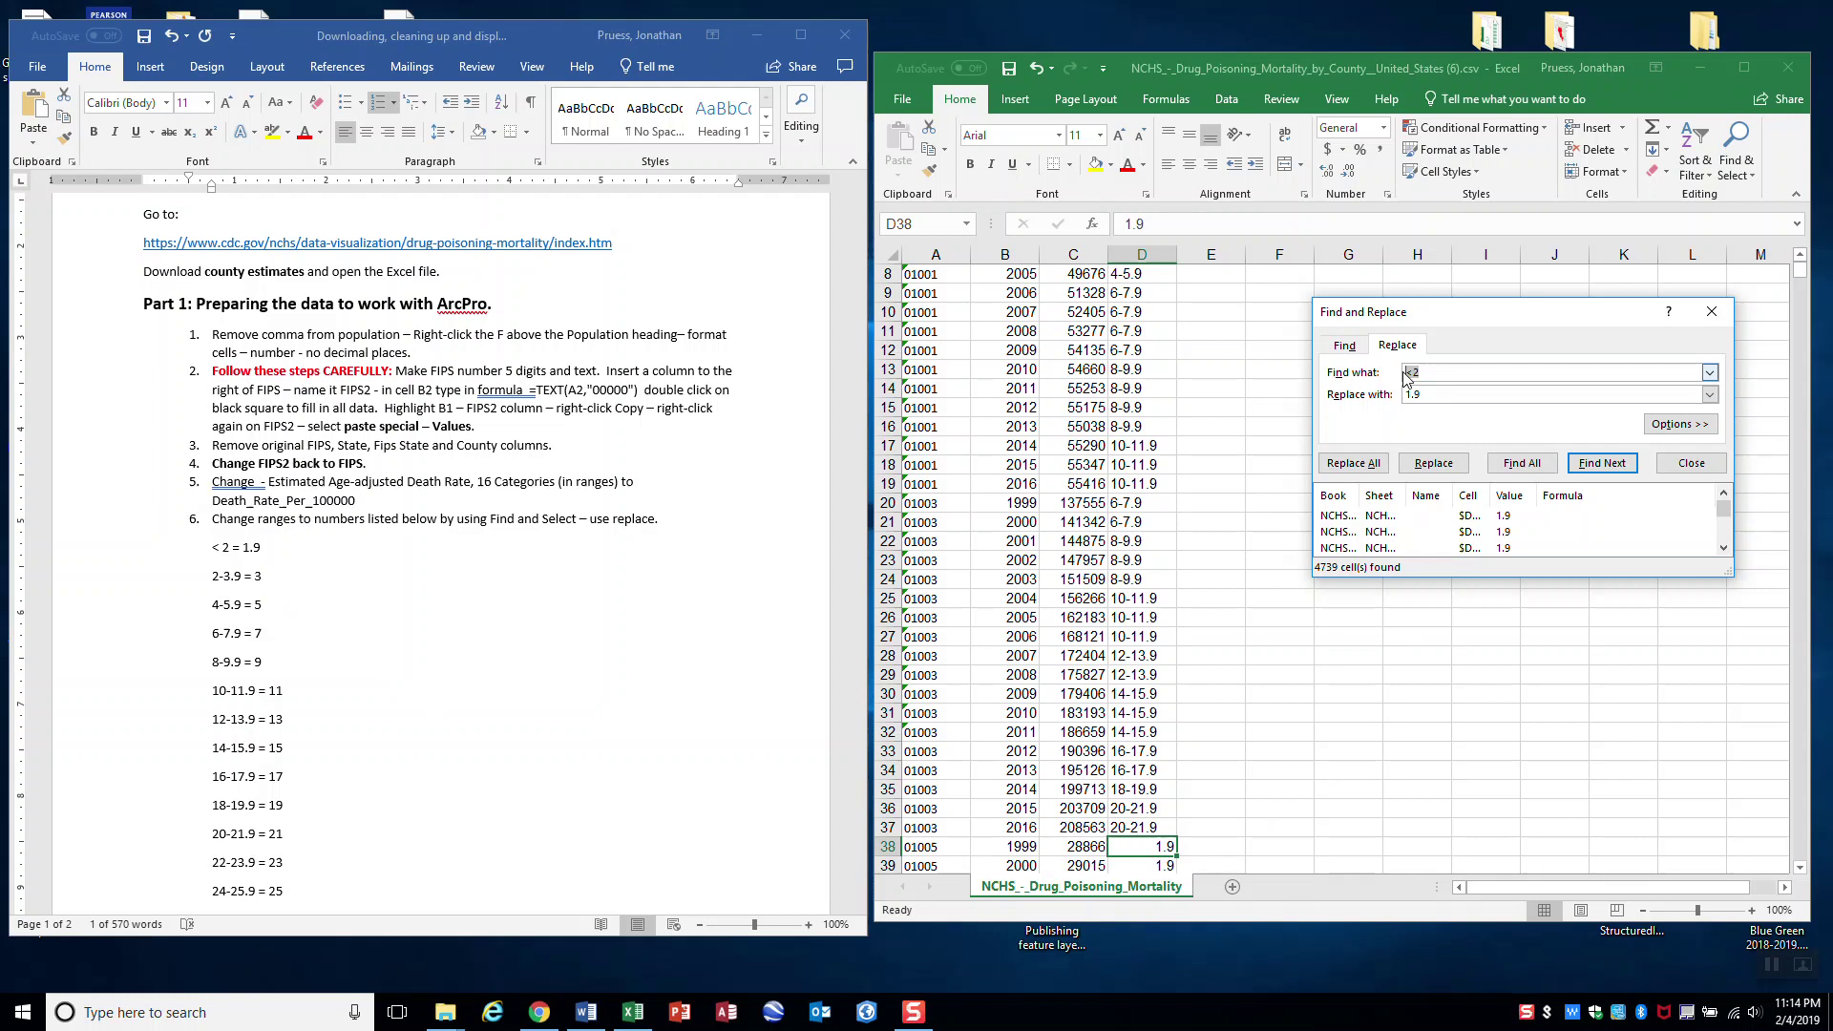
key(BackSpace)
drag(1432, 395, 1399, 401)
key(BackSpace)
click(1517, 462)
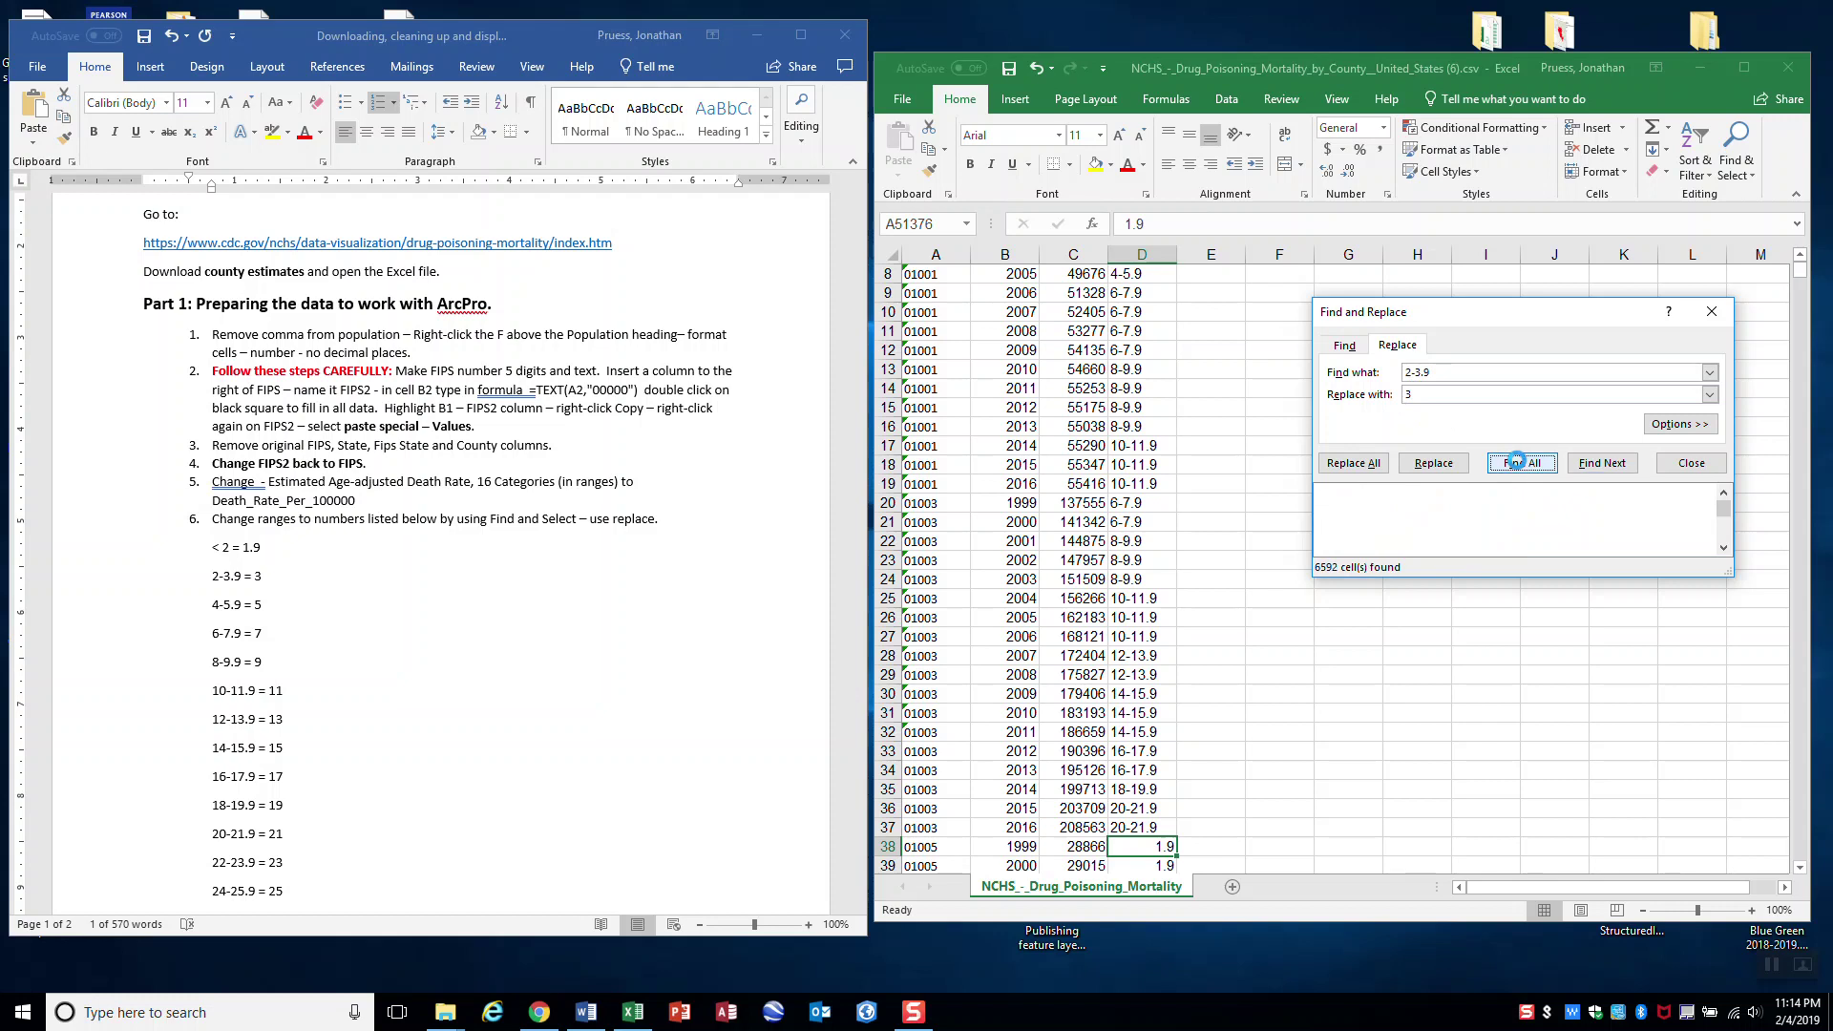
click(1359, 465)
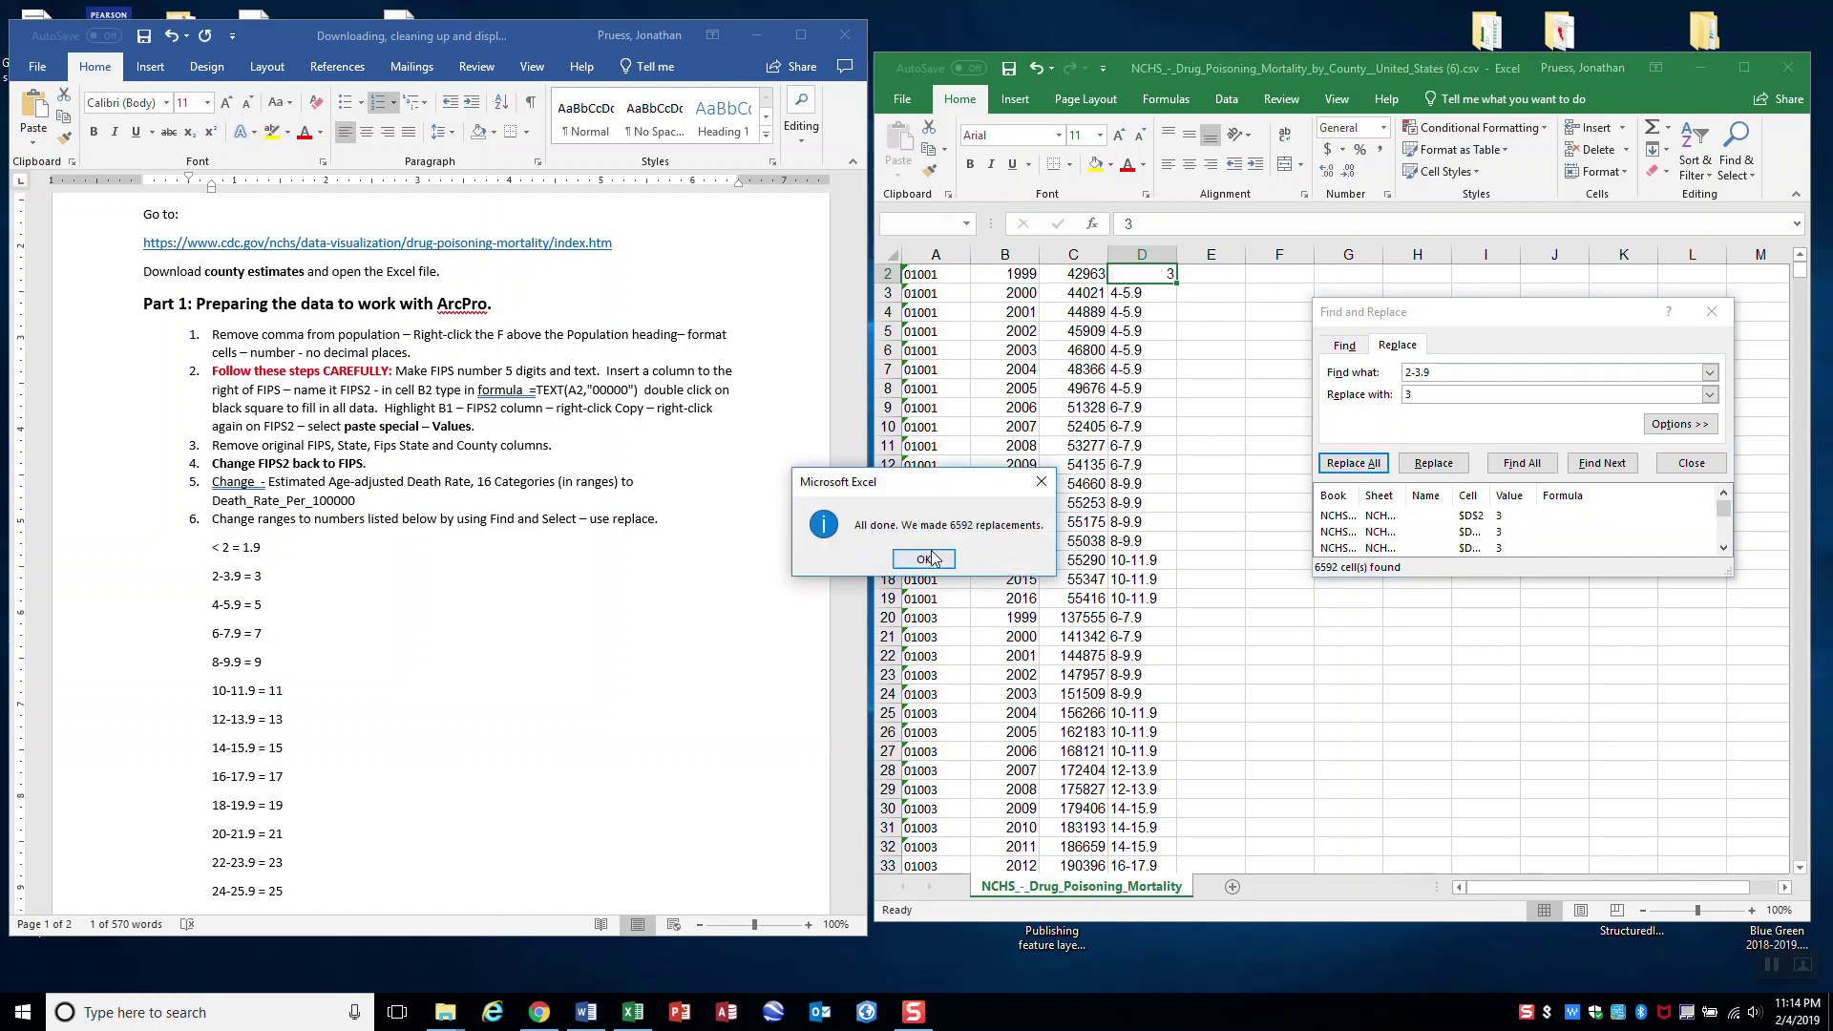
click(923, 560)
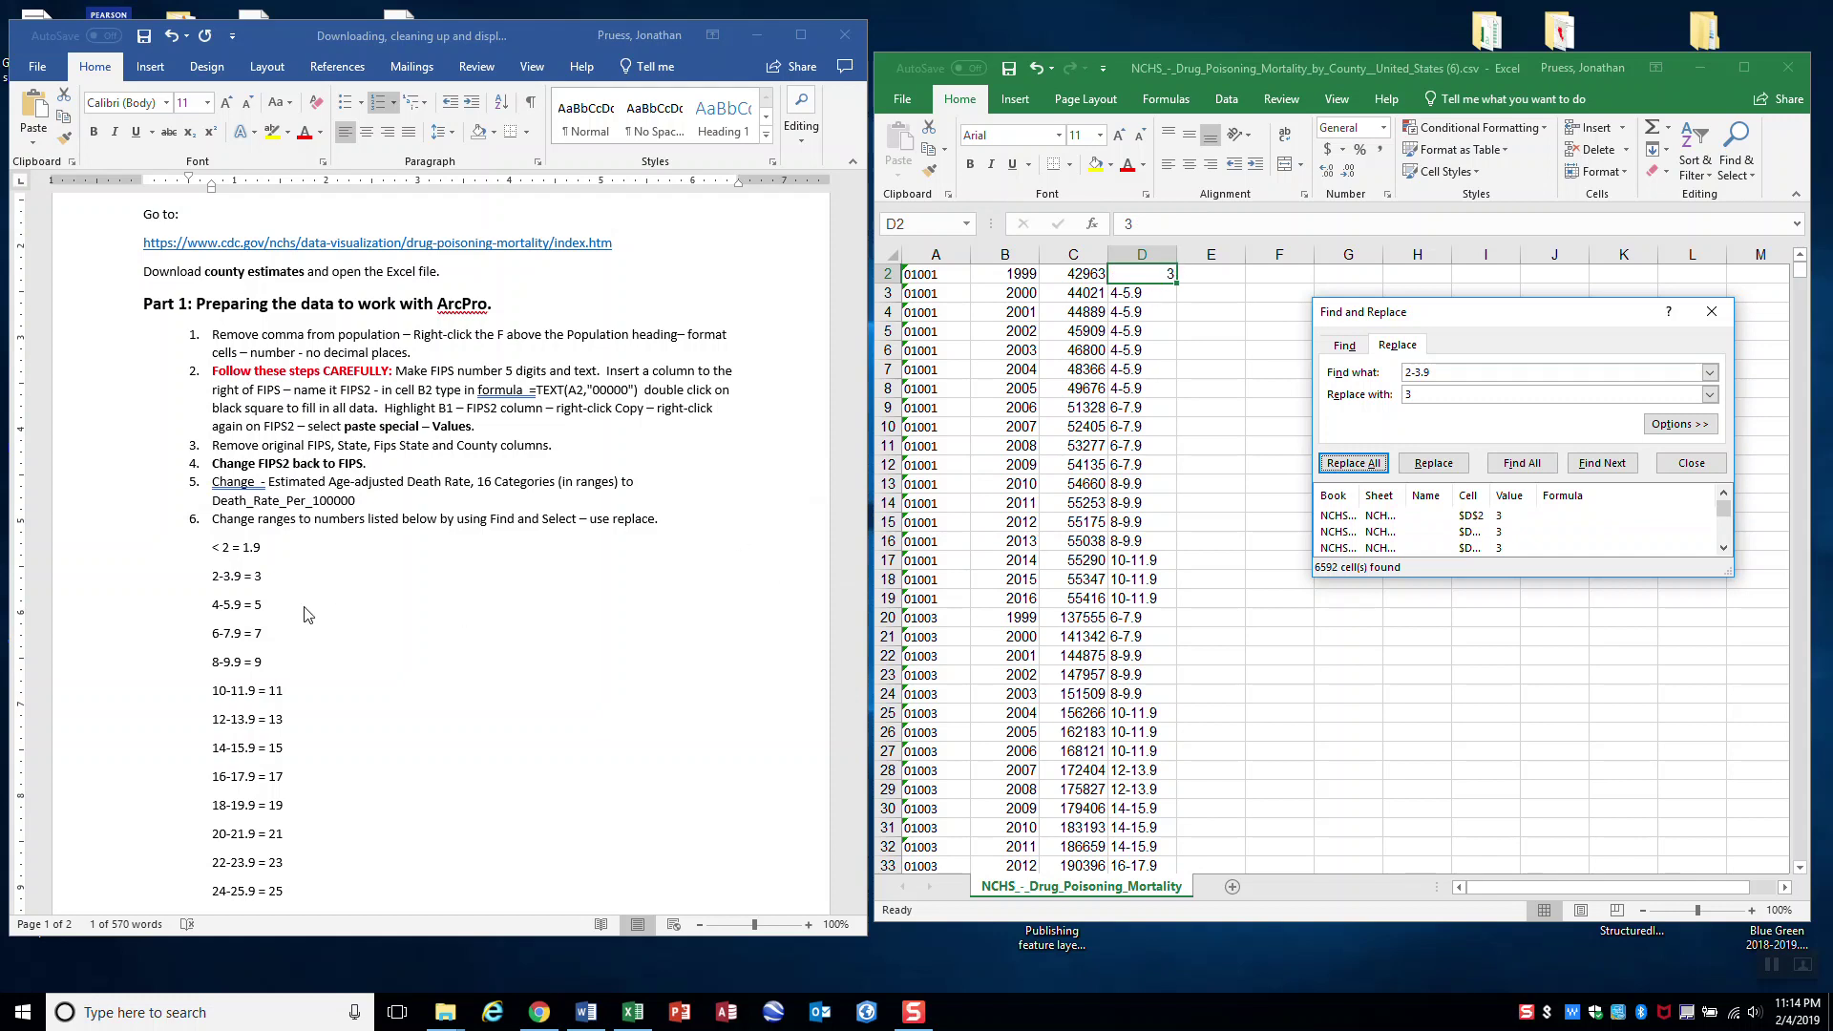
- Find all 4-5.9 entries in the sheet and replace every one with 5
click(1444, 371)
drag(1444, 371, 1392, 377)
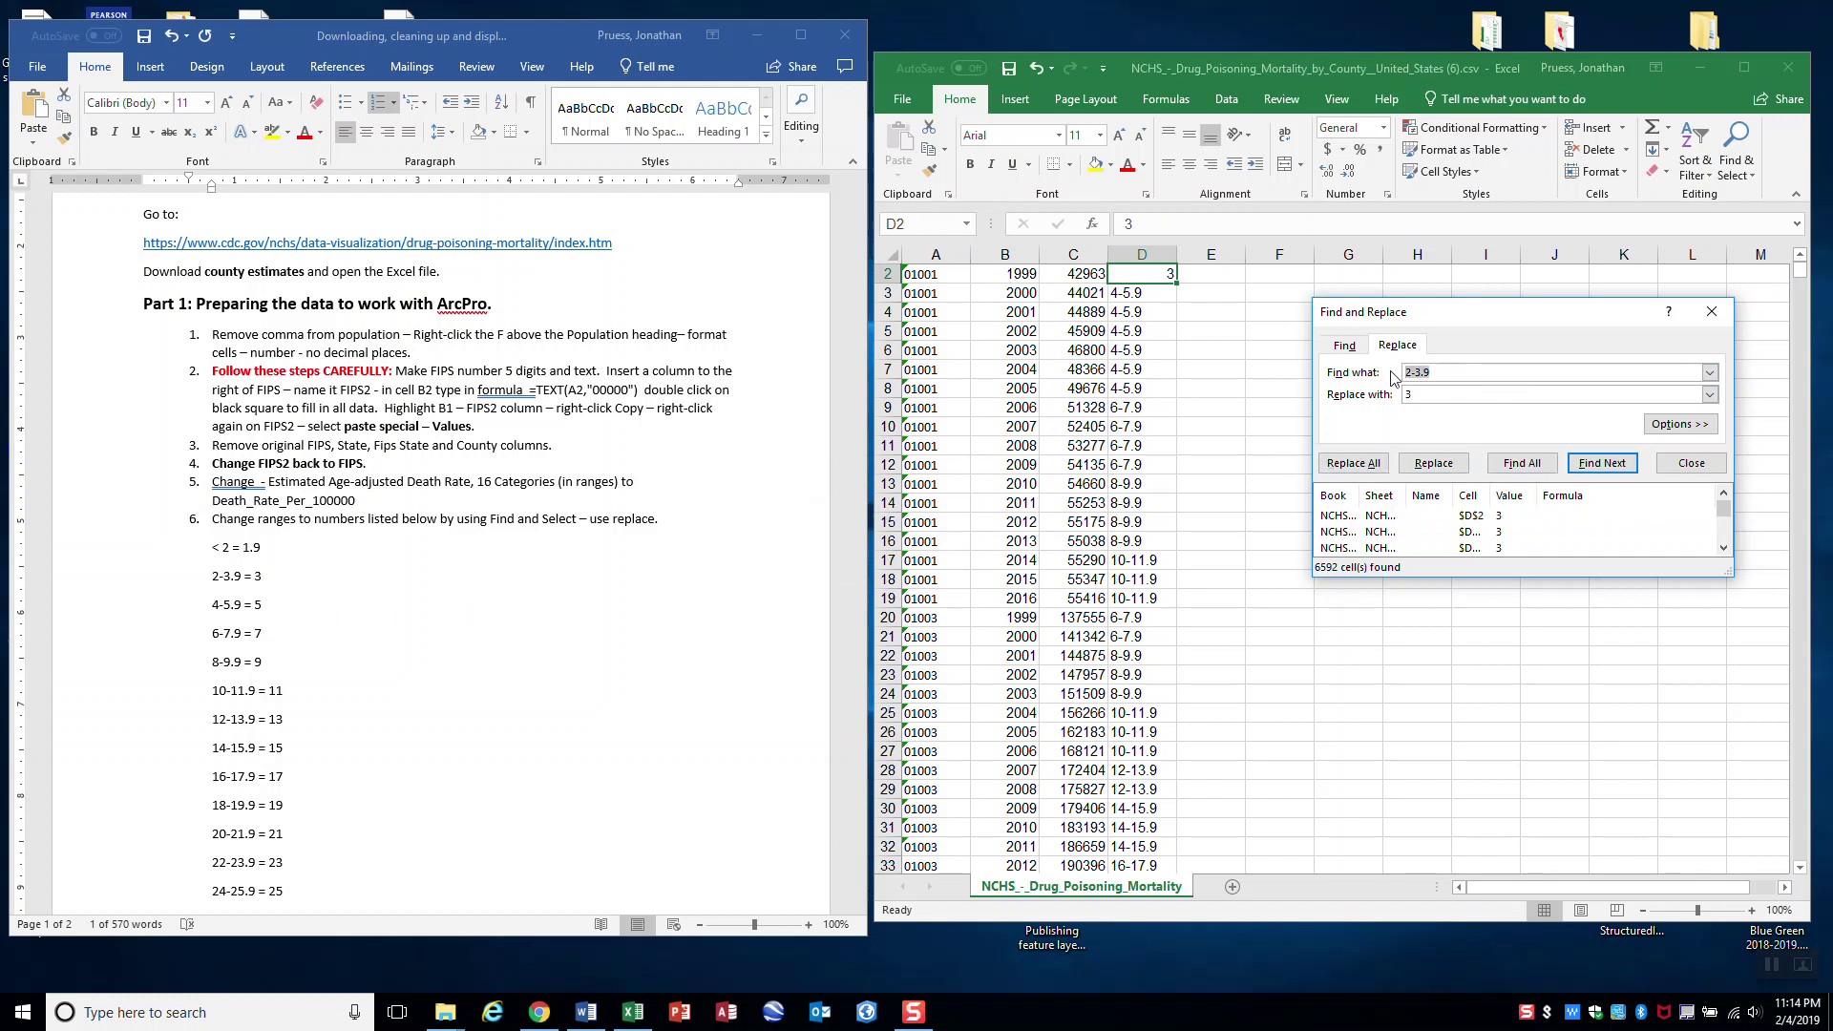
text(4)
text(-5.9)
drag(1419, 394, 1396, 394)
click(1511, 463)
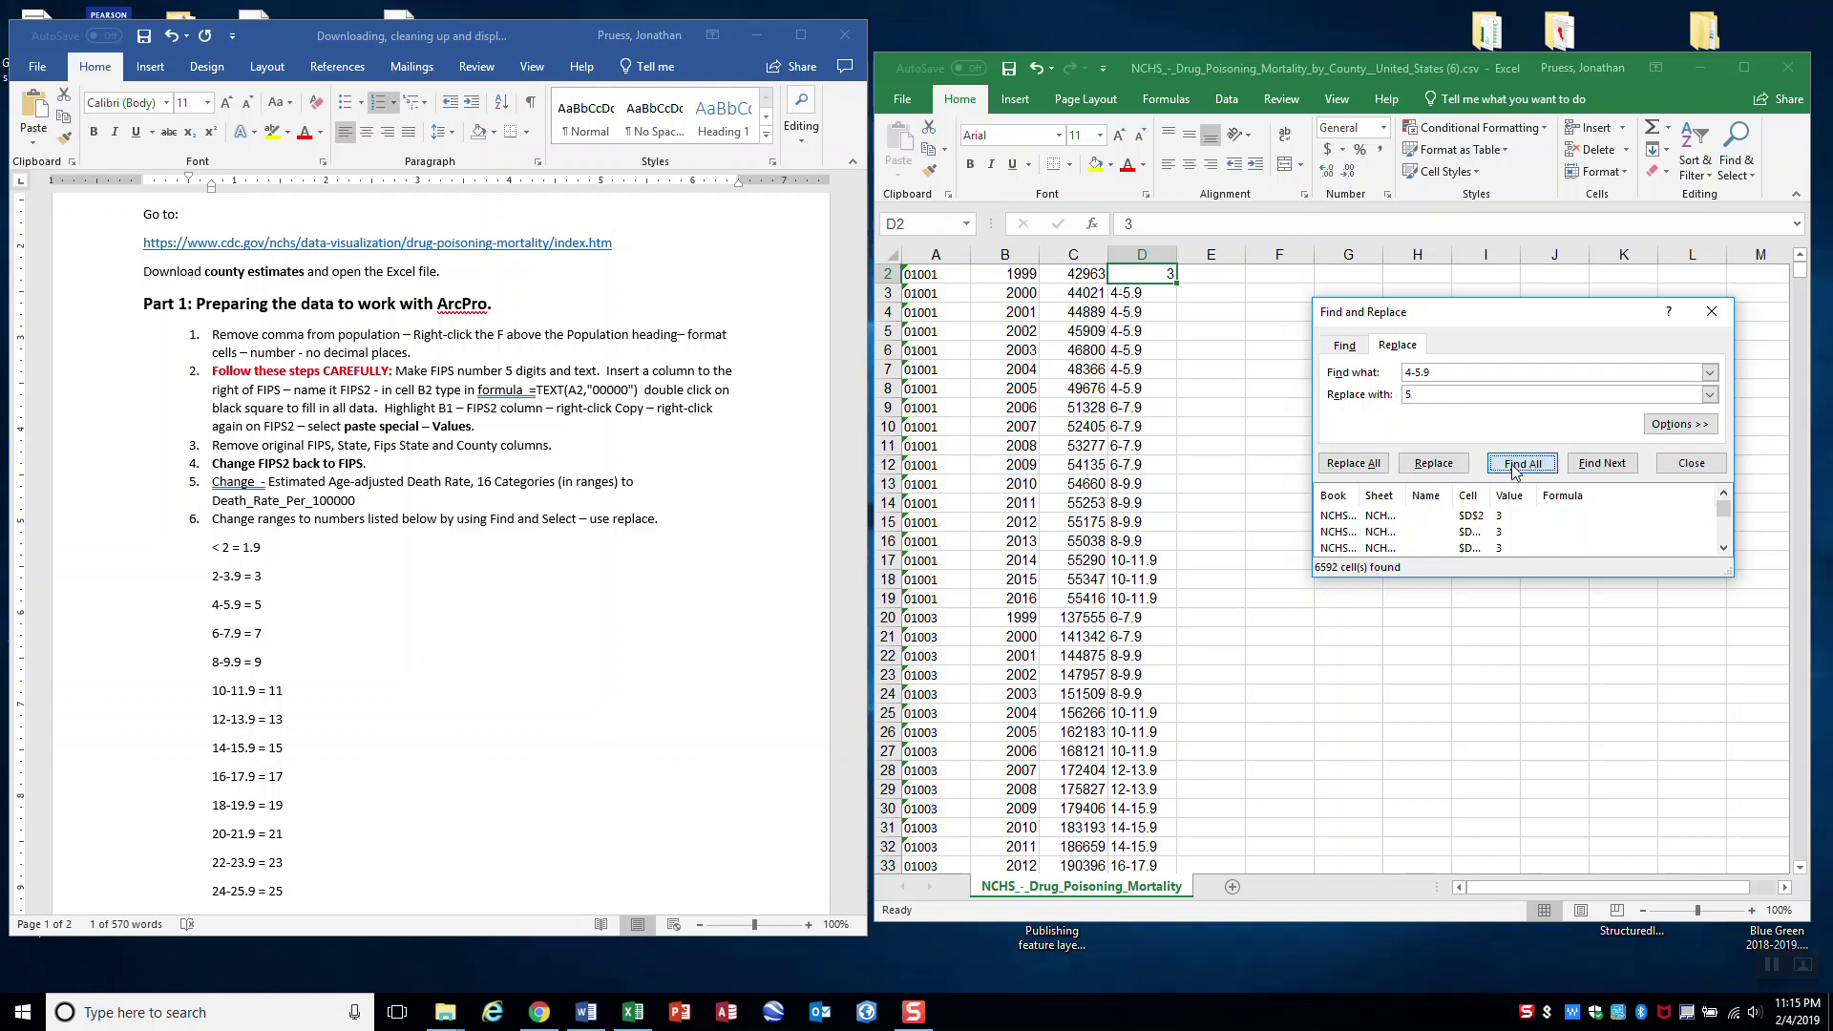
click(1377, 466)
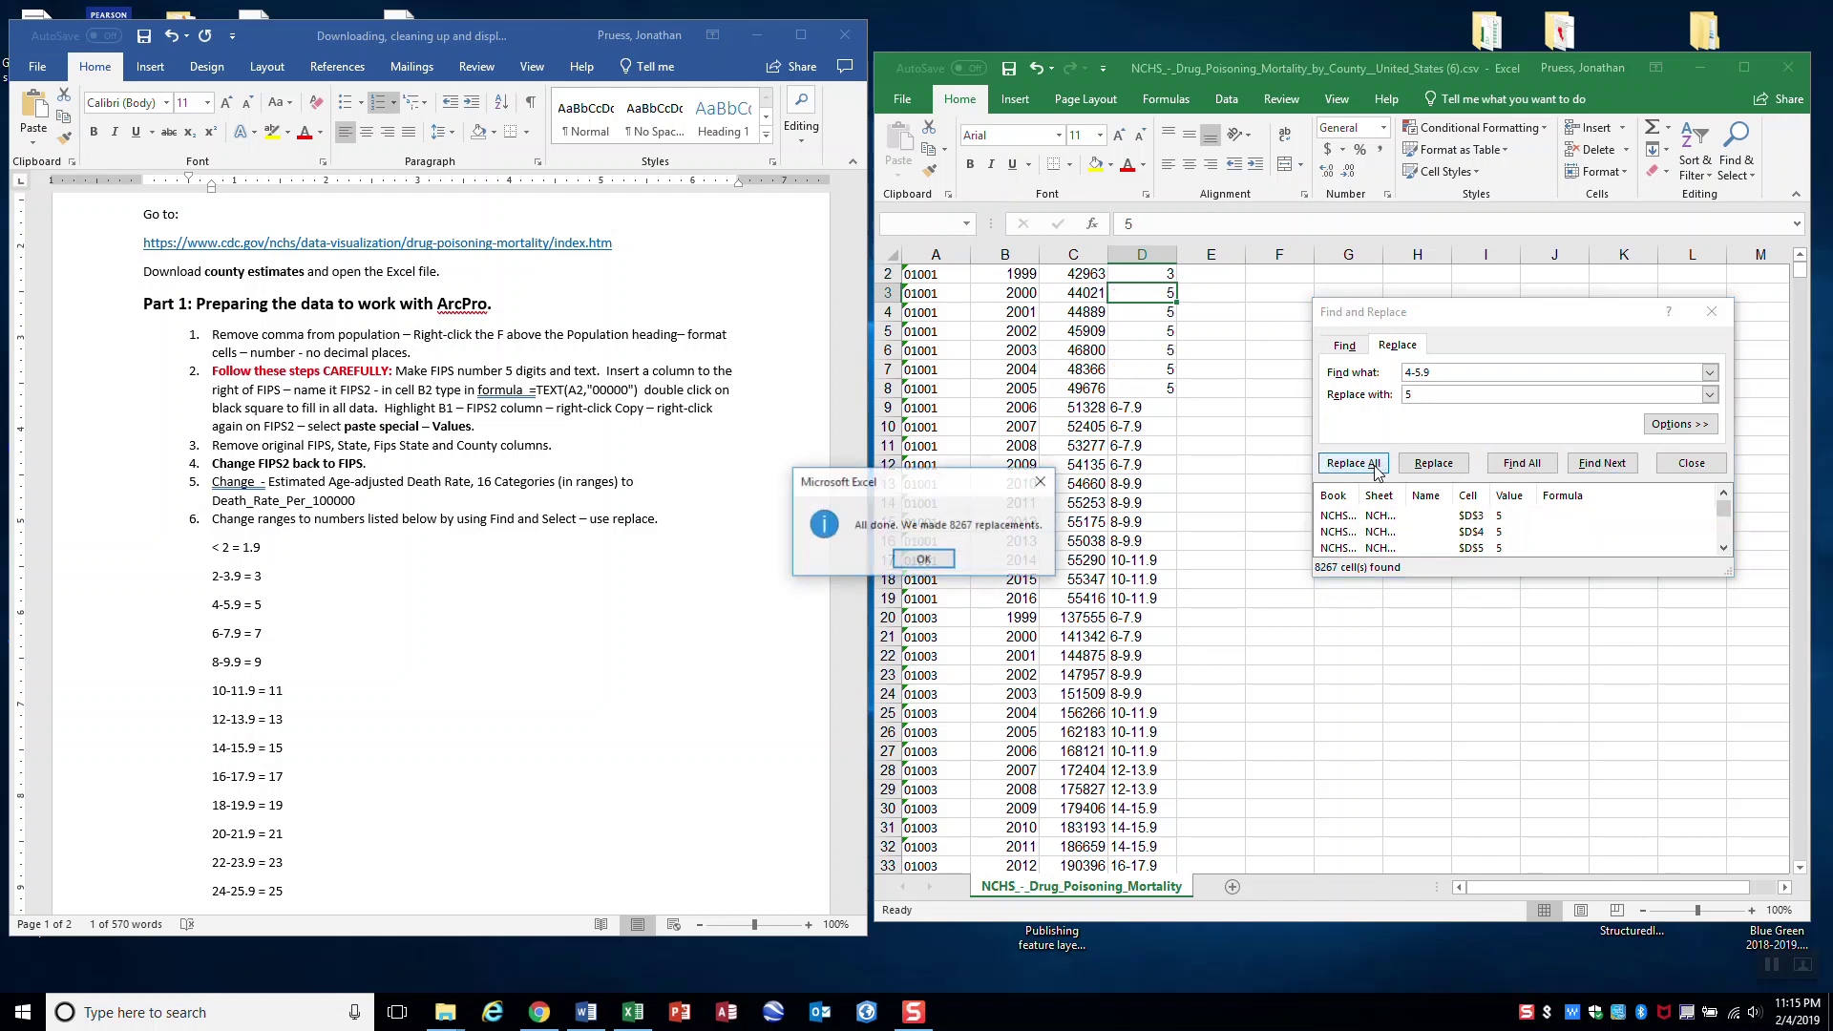
click(923, 559)
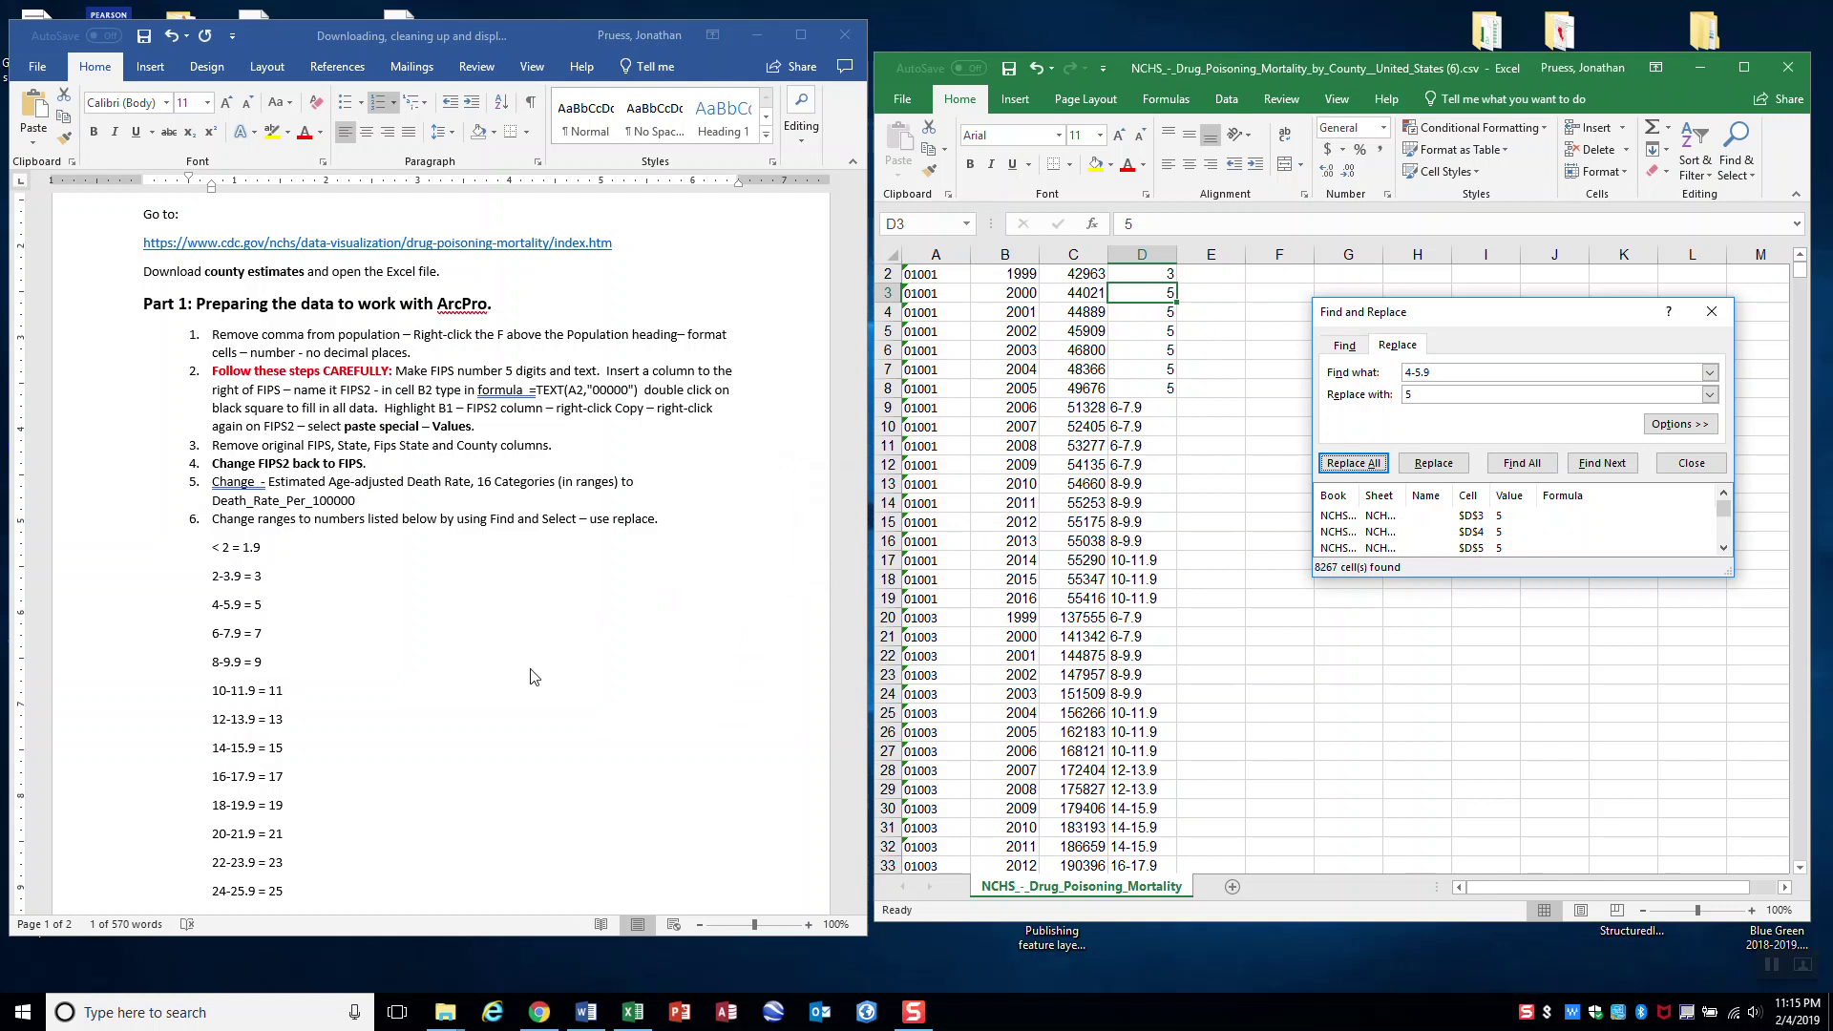
- Switch to the Word instructions and review the rest of the range-to-number replacement list down to 30+
click(491, 687)
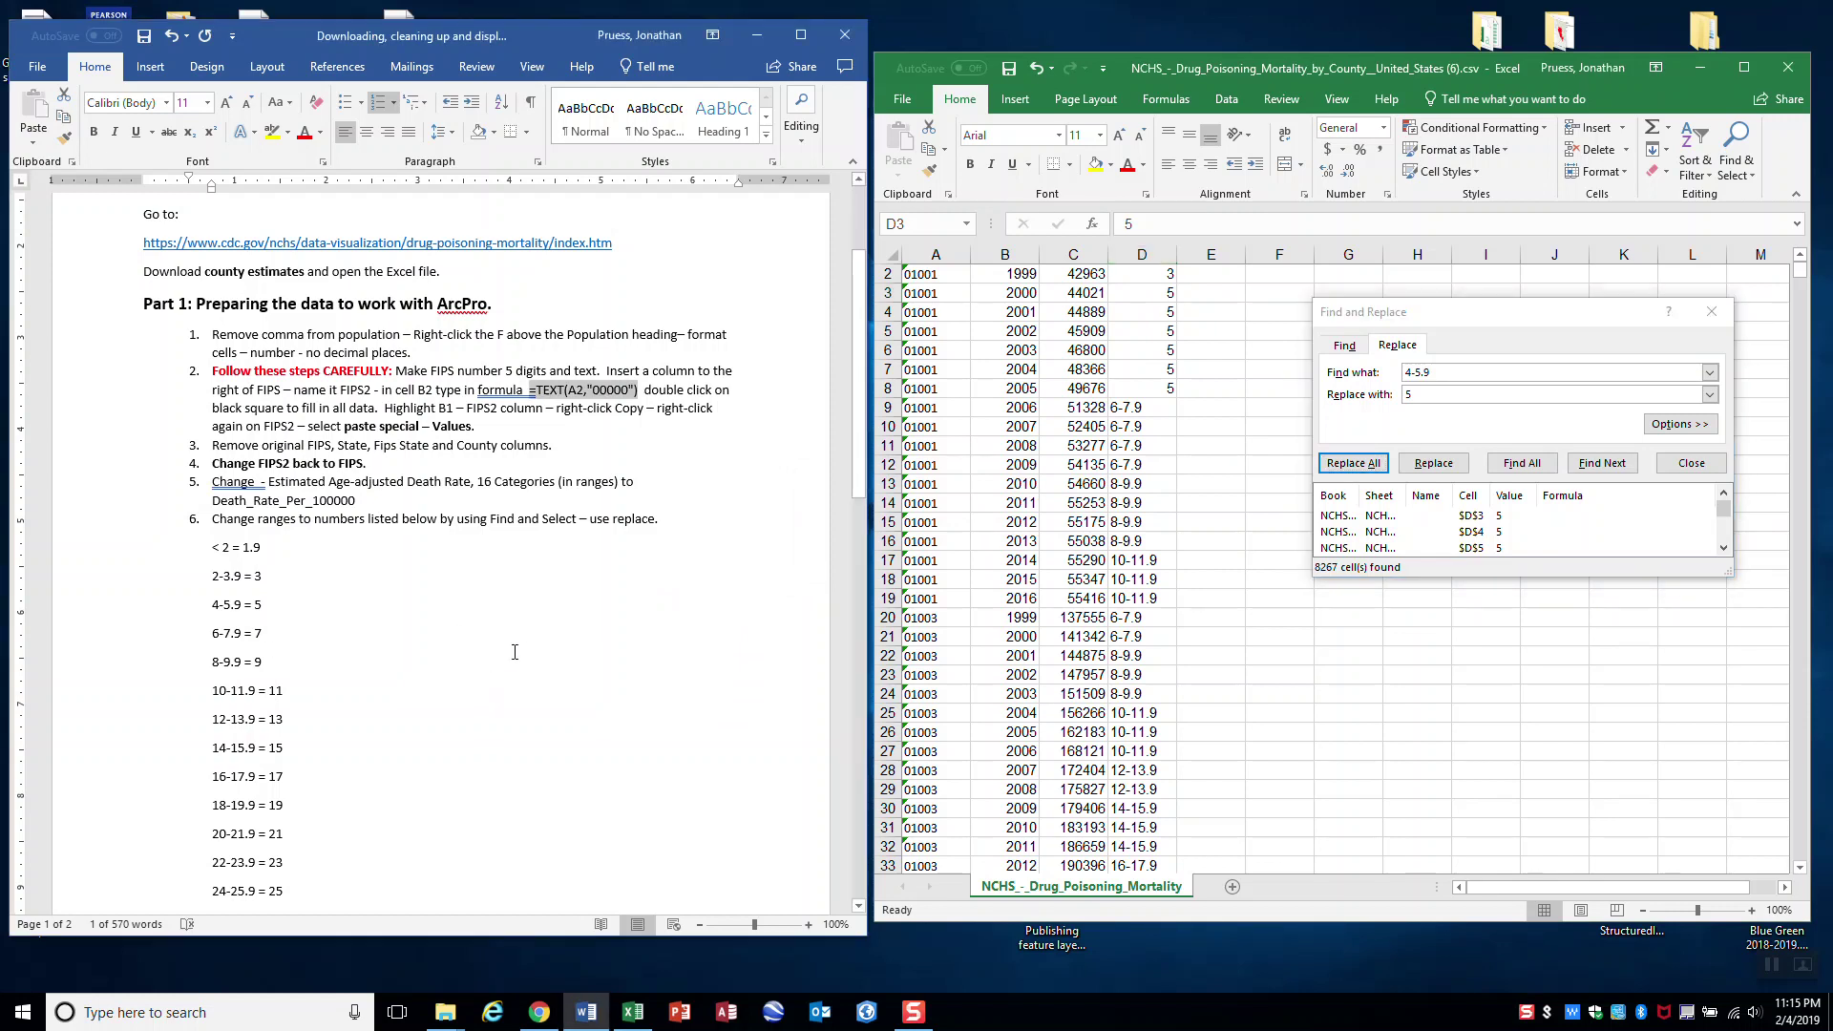
scroll(482, 659, down, 5)
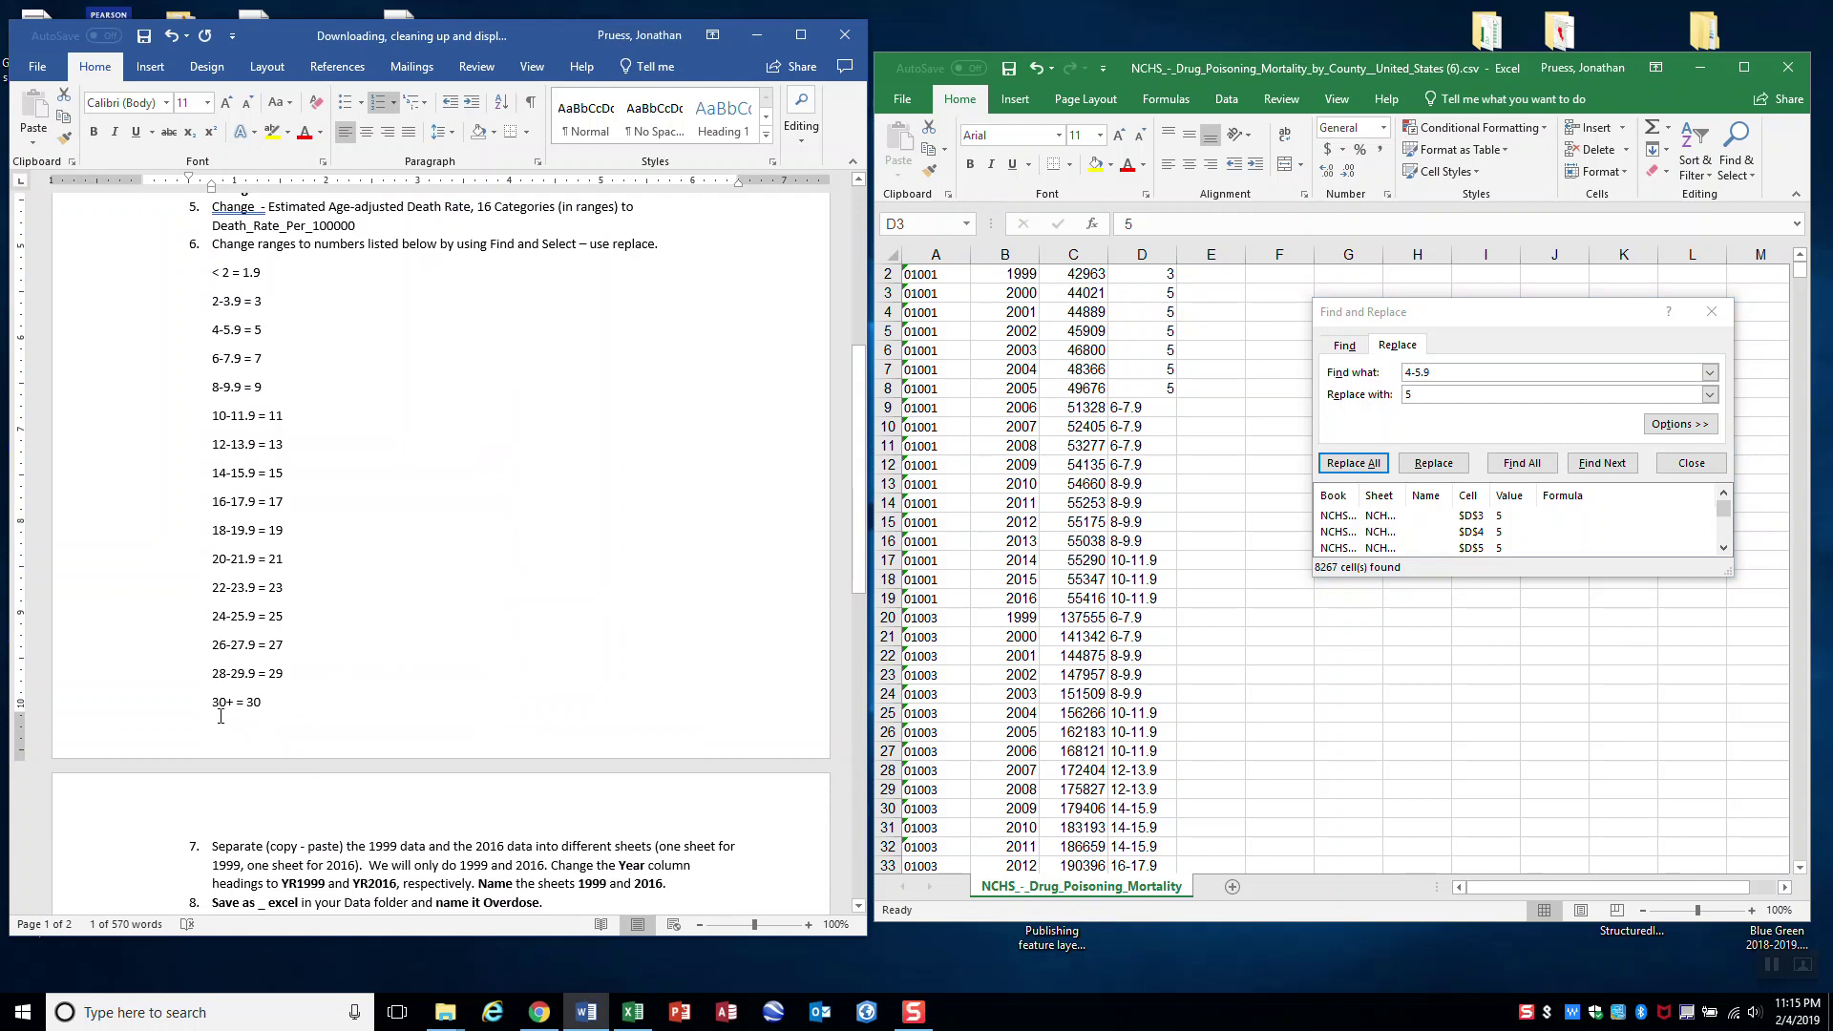
click(1407, 372)
scroll(407, 394, up, 2)
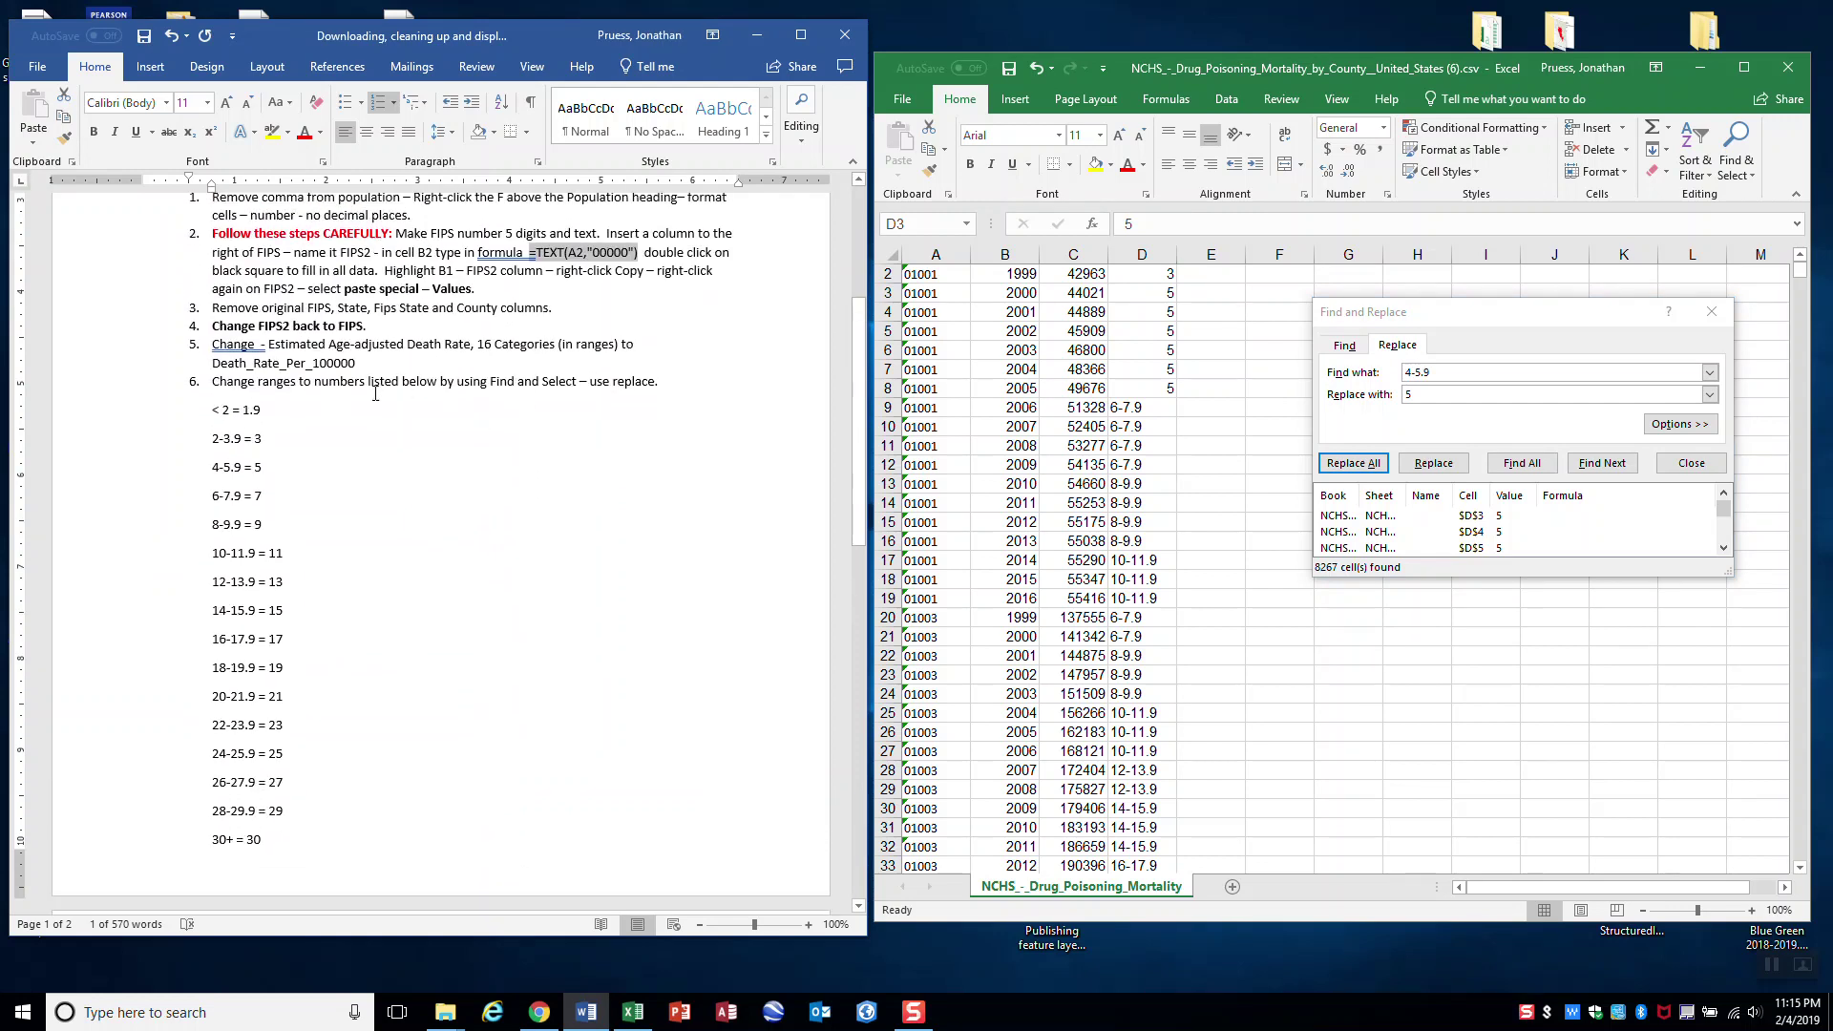